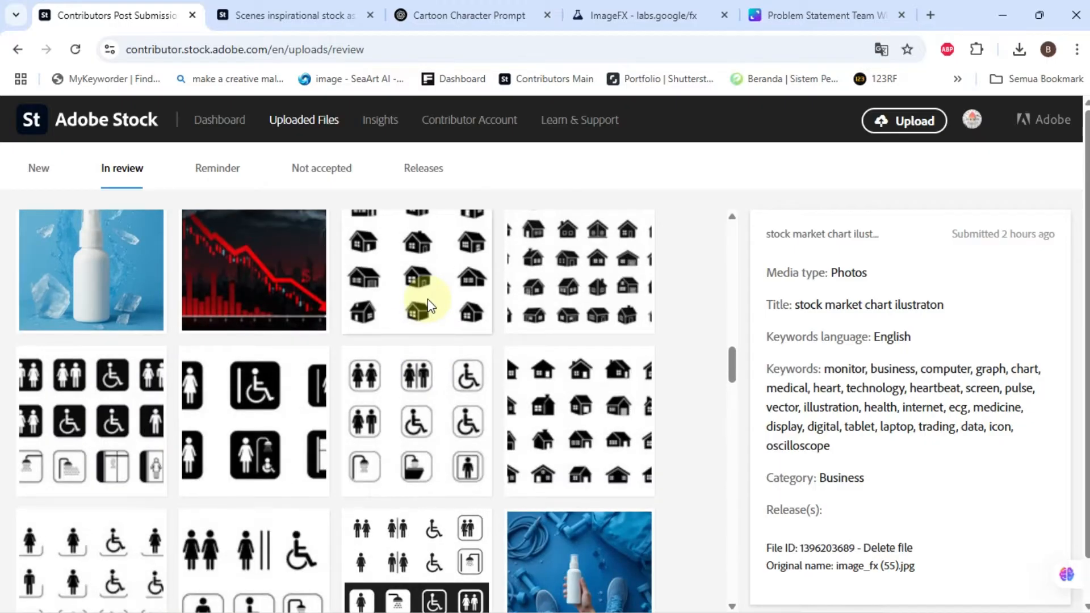
Look through the thumbnails of the in-review submissions, including the house and restroom icon sets.
scroll(427, 305, up, 1)
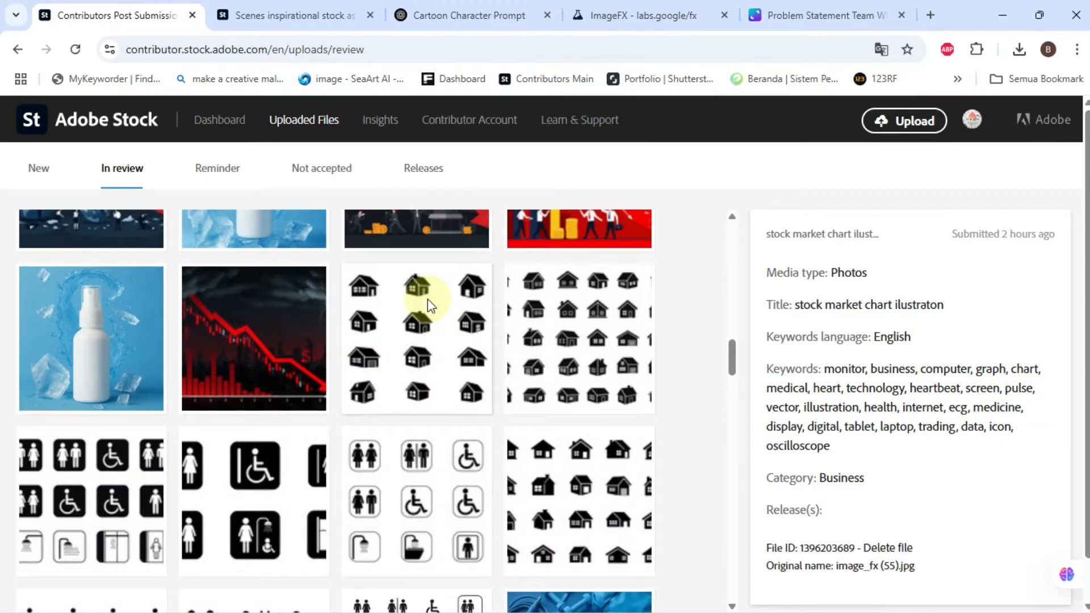
scroll(427, 299, down, 3)
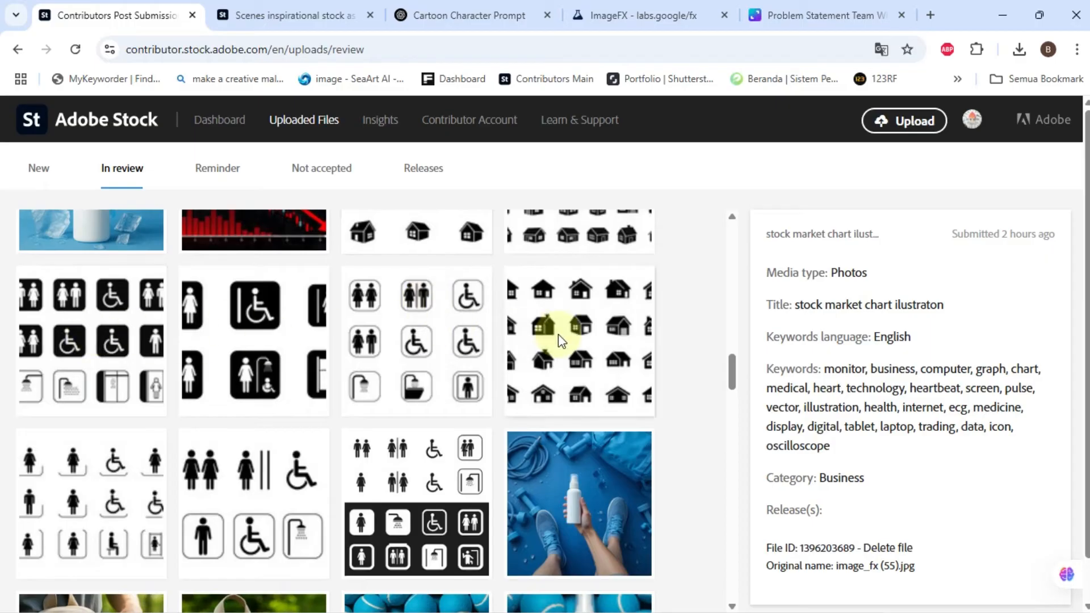
scroll(557, 332, up, 2)
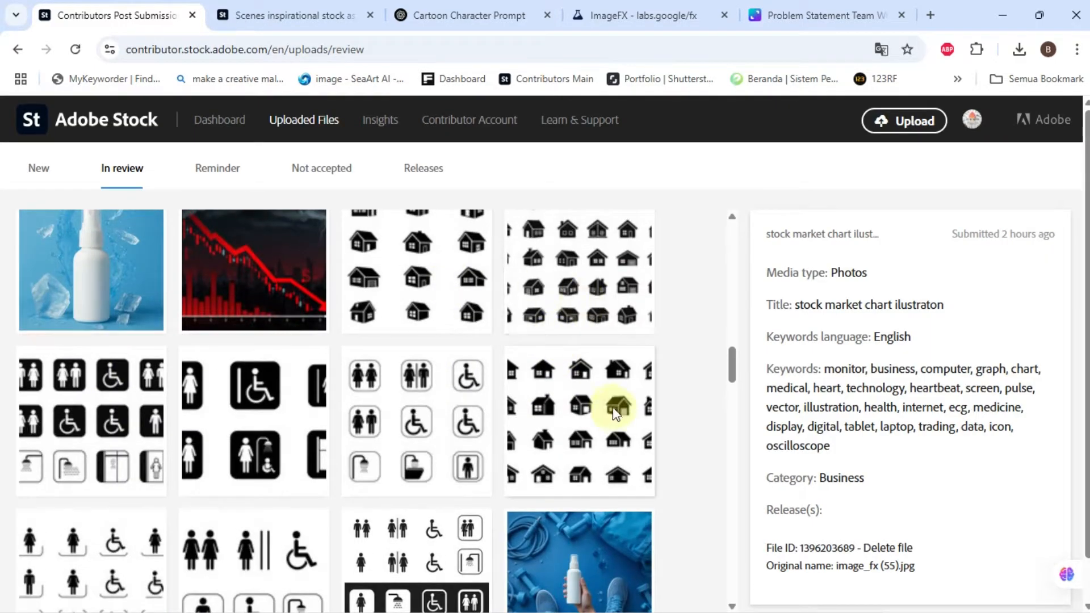
scroll(159, 380, down, 2)
scroll(439, 399, up, 2)
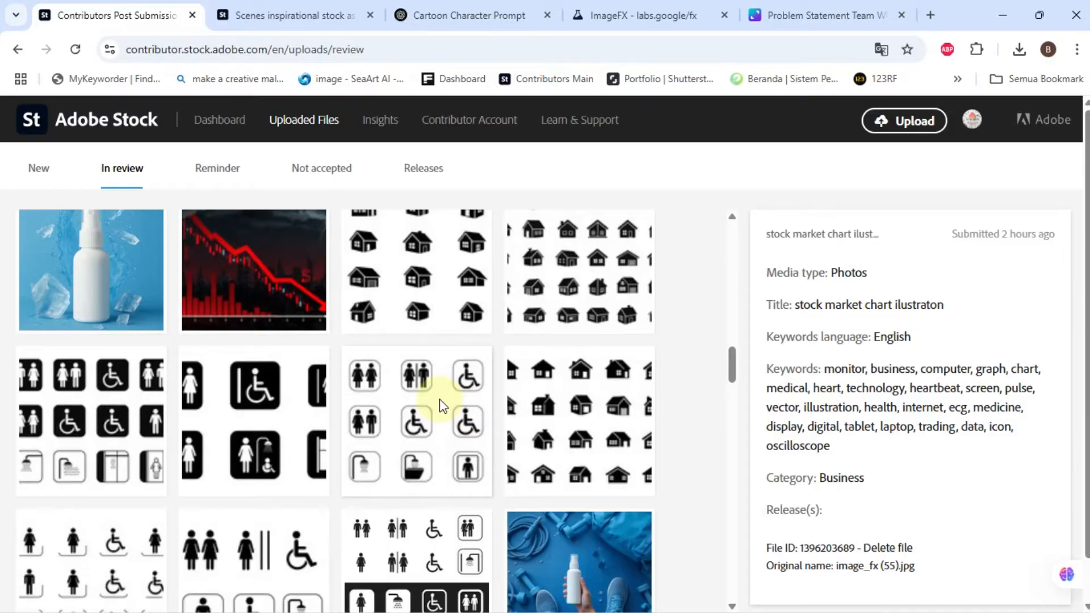
scroll(440, 400, up, 1)
scroll(483, 431, down, 4)
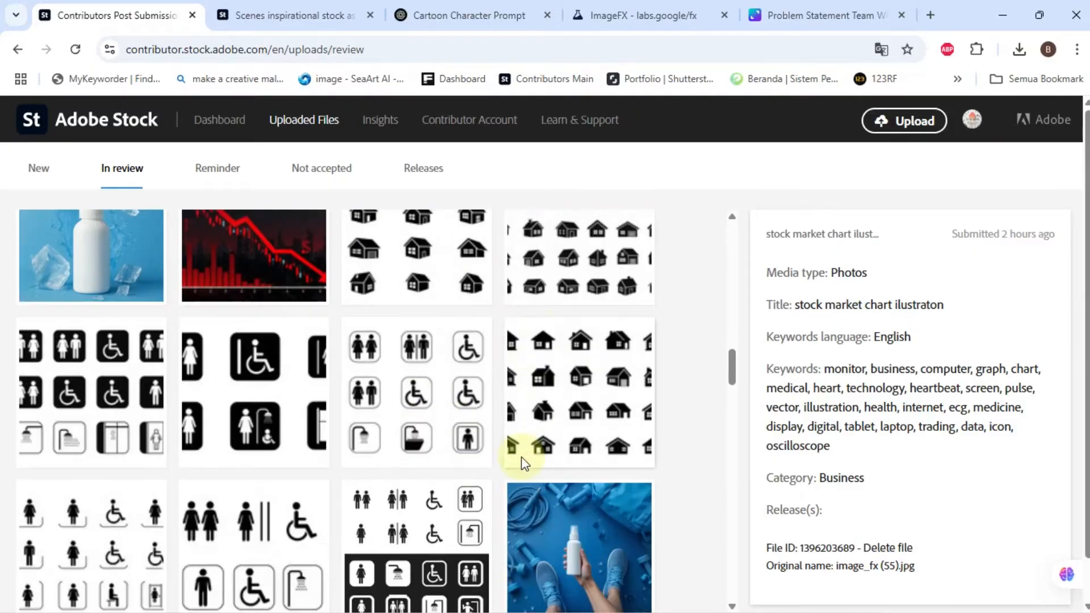
Switch to the Adobe Stock Scenes collection and browse its vector illustrations down to the last row.
click(313, 7)
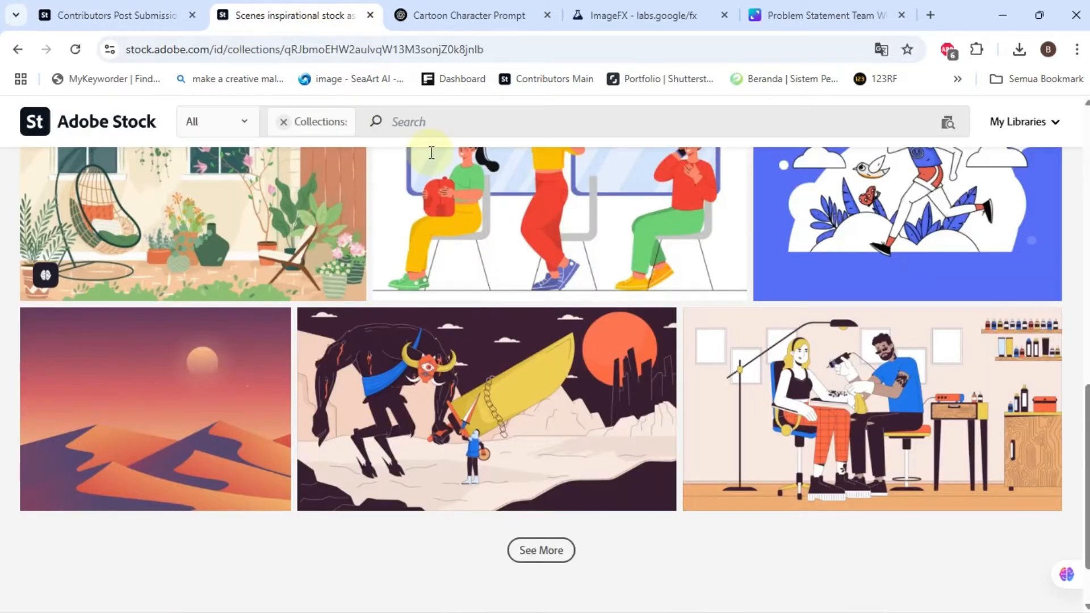
scroll(559, 315, up, 10)
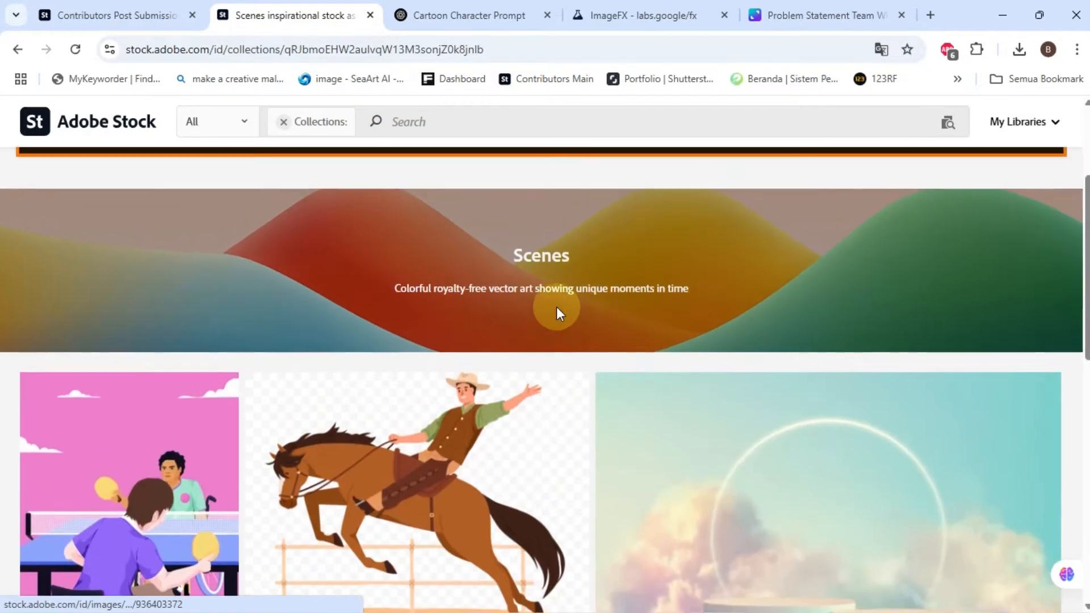
scroll(556, 306, up, 3)
scroll(557, 306, down, 5)
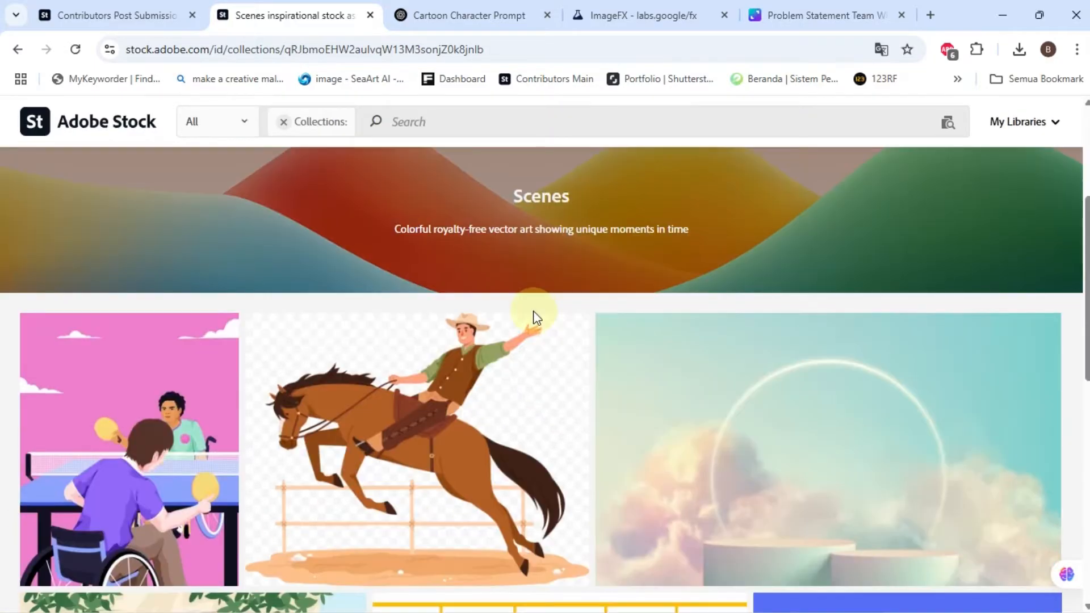
scroll(533, 311, down, 1)
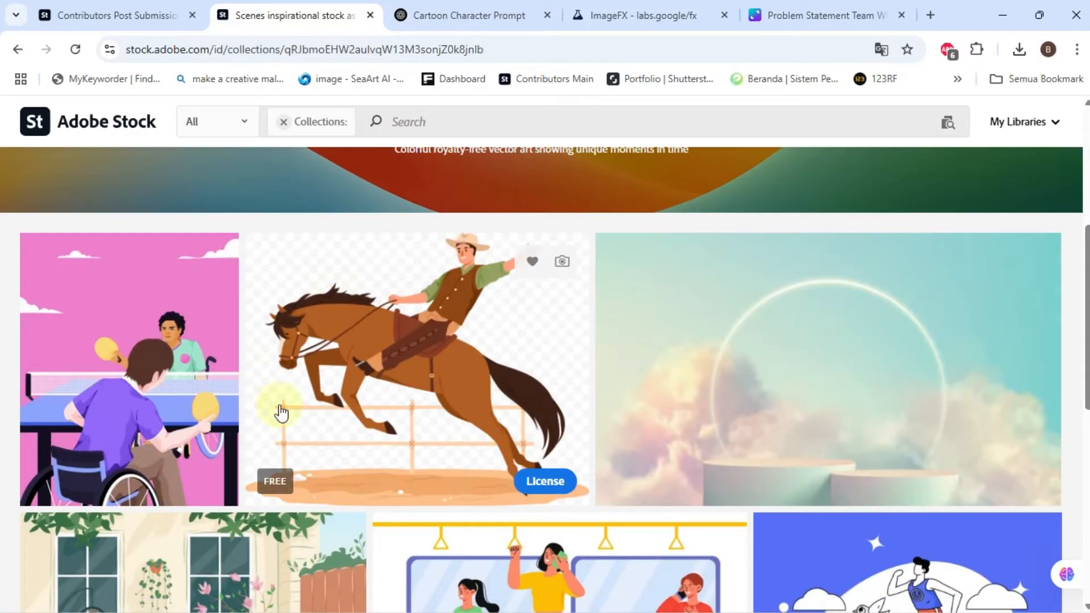
scroll(372, 268, down, 1)
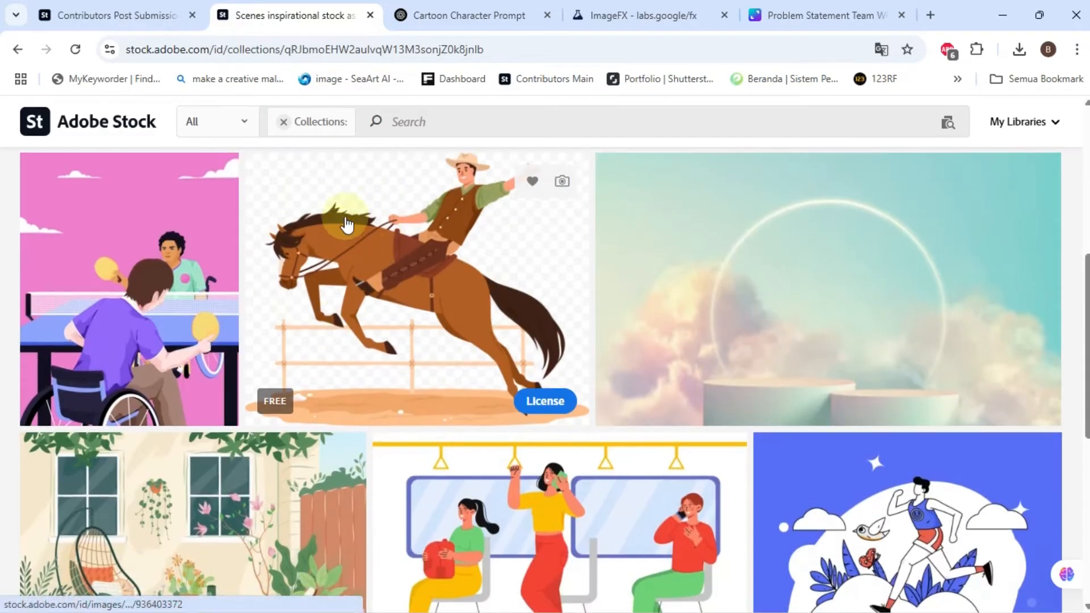
scroll(472, 278, down, 1)
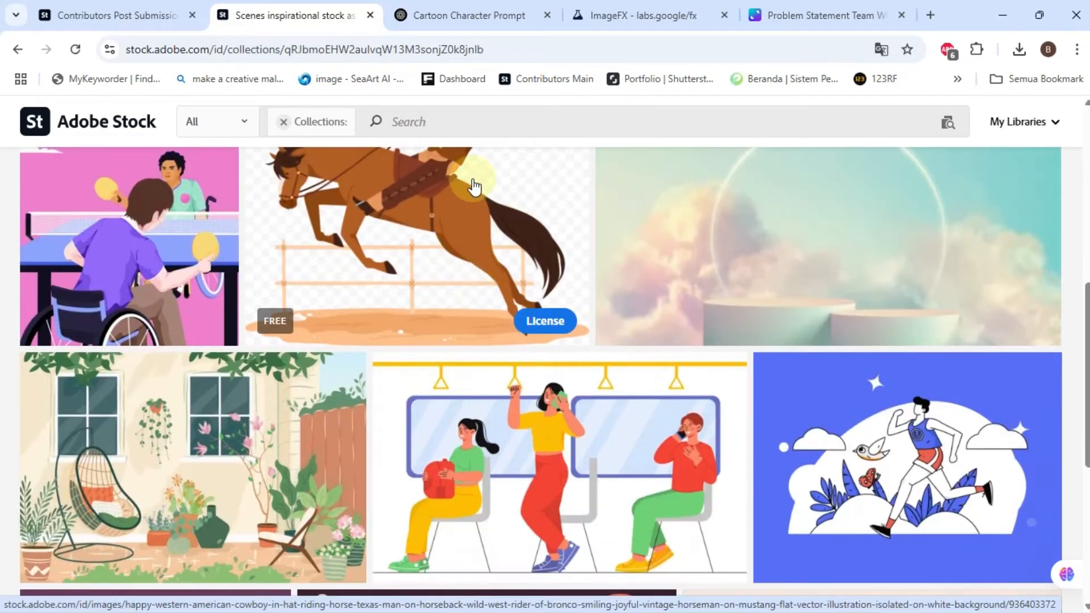
scroll(477, 210, up, 1)
scroll(488, 301, down, 2)
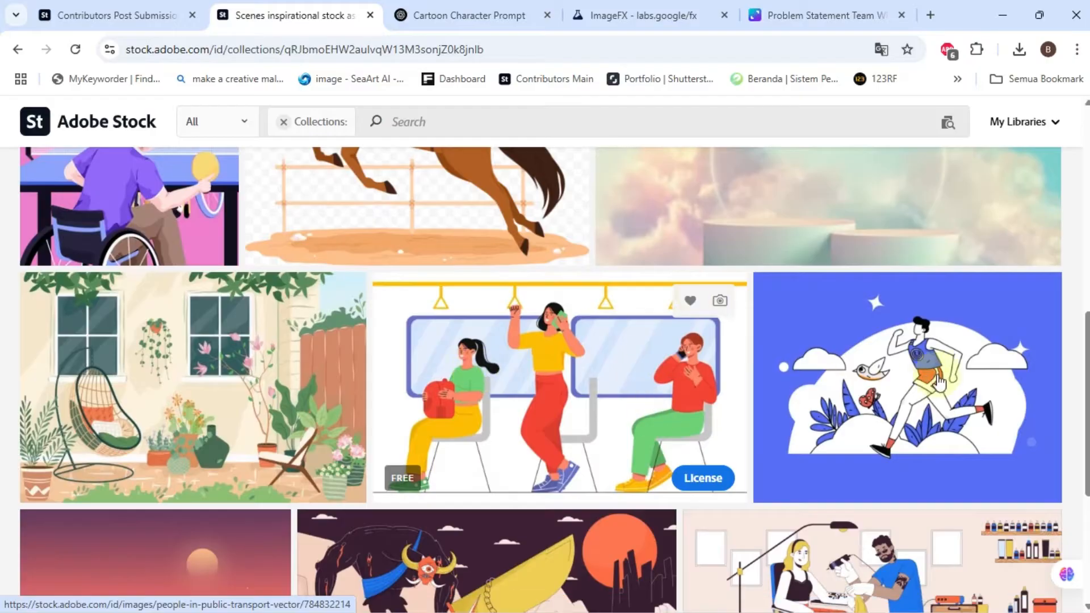
scroll(903, 312, down, 3)
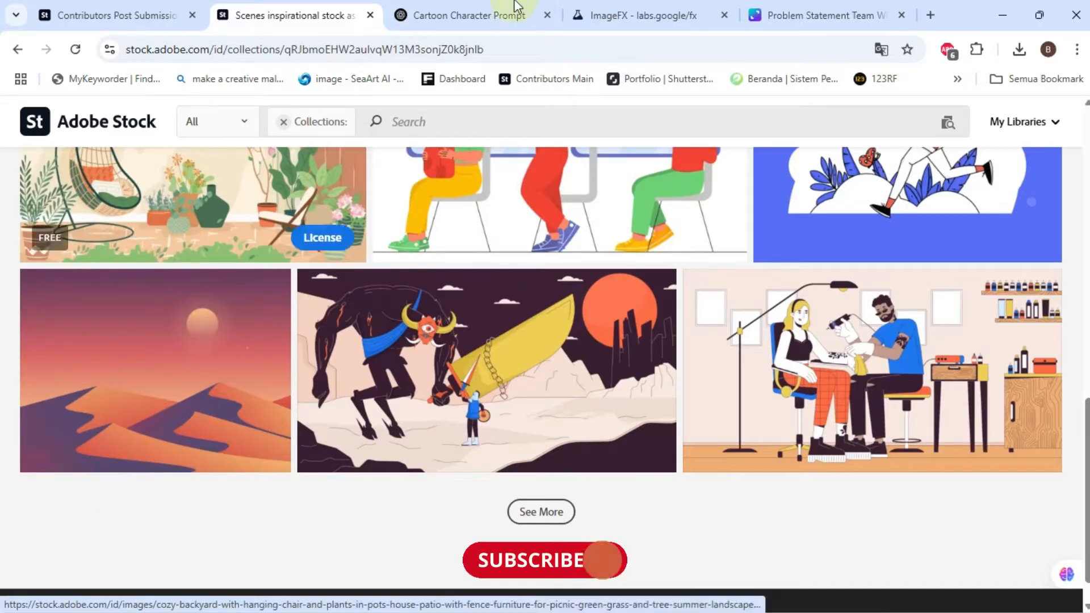
Switch to the Cartoon Character Prompt chat in ChatGPT and review the uploaded desert image with its English prompt.
click(461, 21)
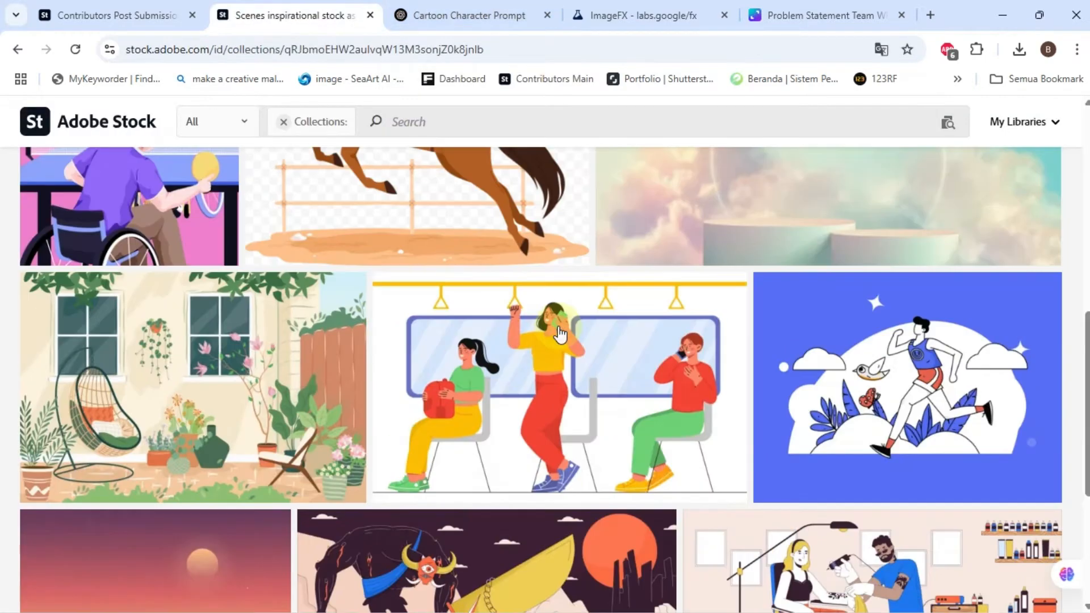
scroll(568, 318, down, 2)
click(461, 20)
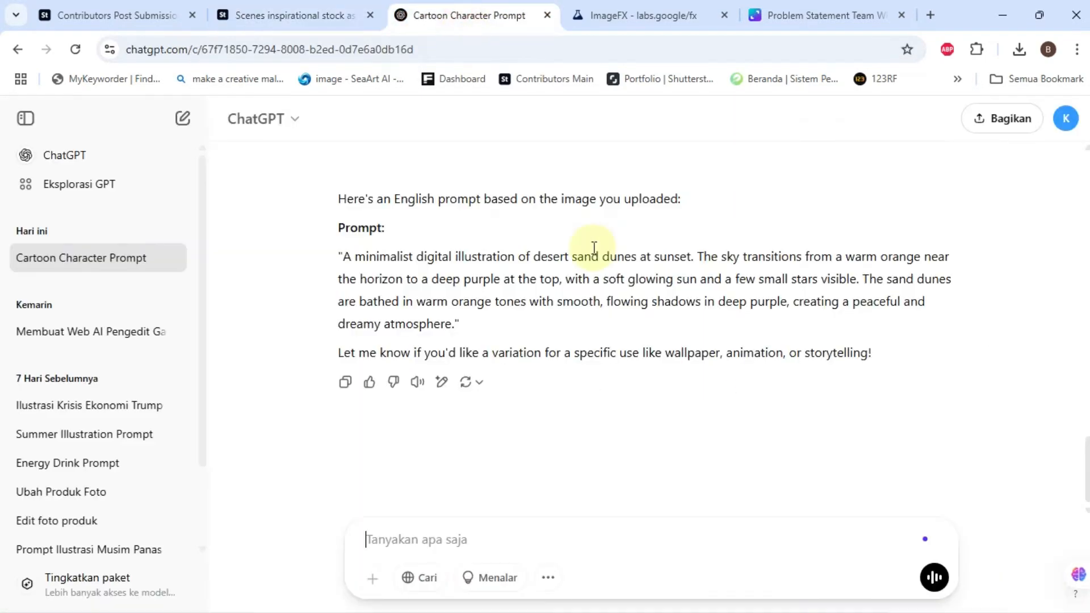
scroll(594, 248, up, 7)
scroll(591, 256, down, 3)
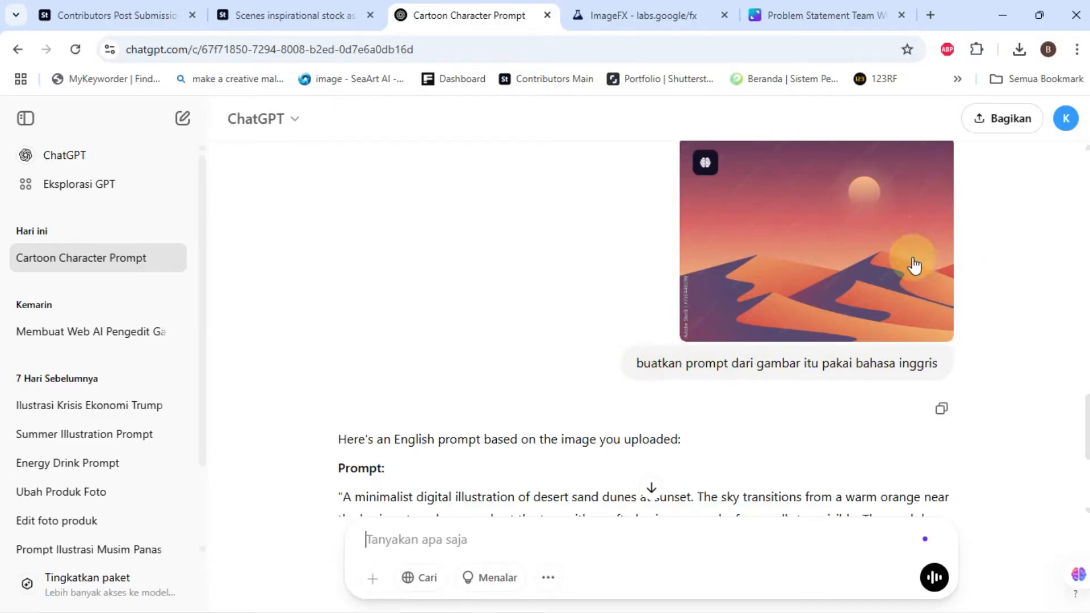
scroll(912, 301, down, 4)
drag(347, 254, 457, 328)
click(489, 276)
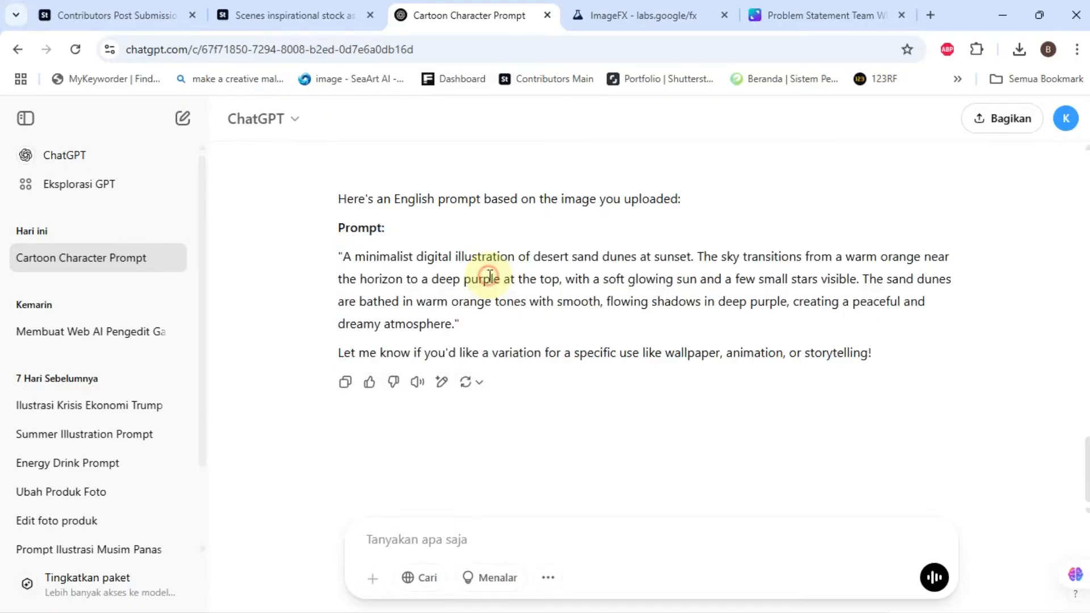
Switch to ImageFX and view each of the four generated desert dune images in the large preview.
click(619, 17)
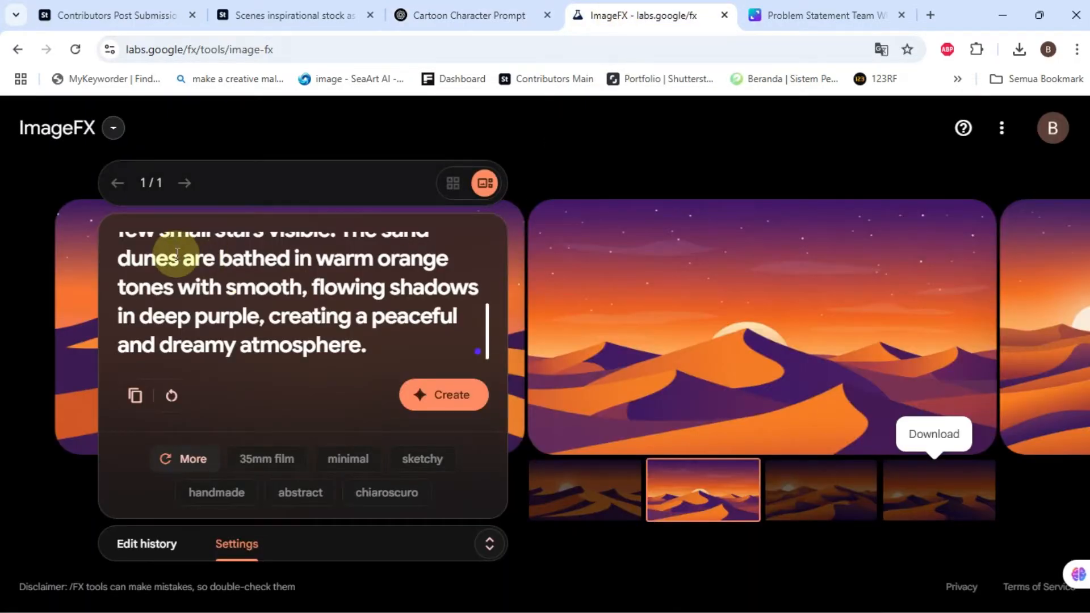
click(565, 497)
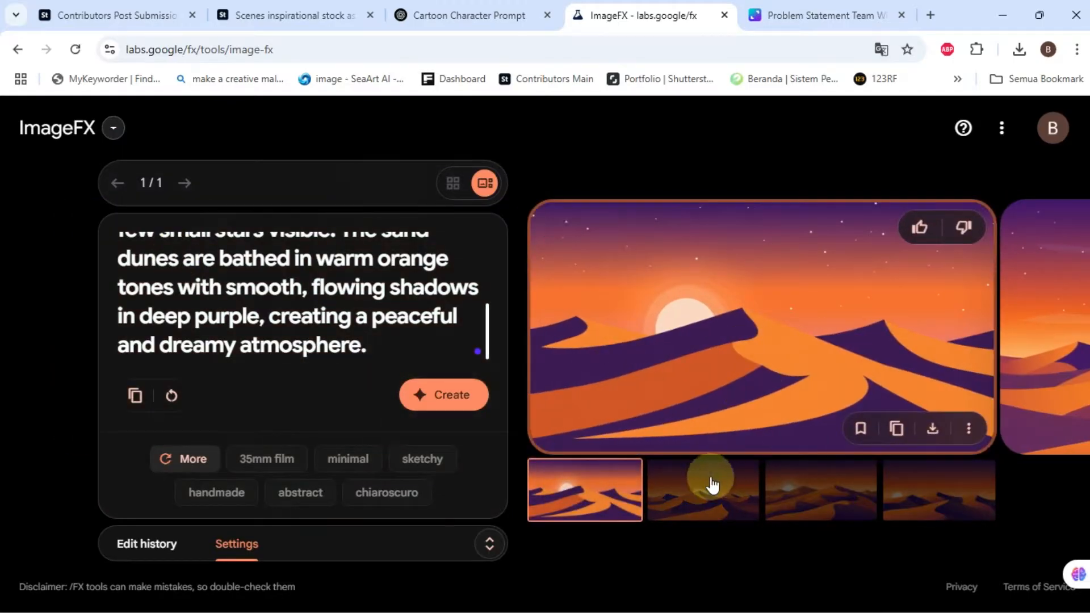
click(680, 503)
click(835, 488)
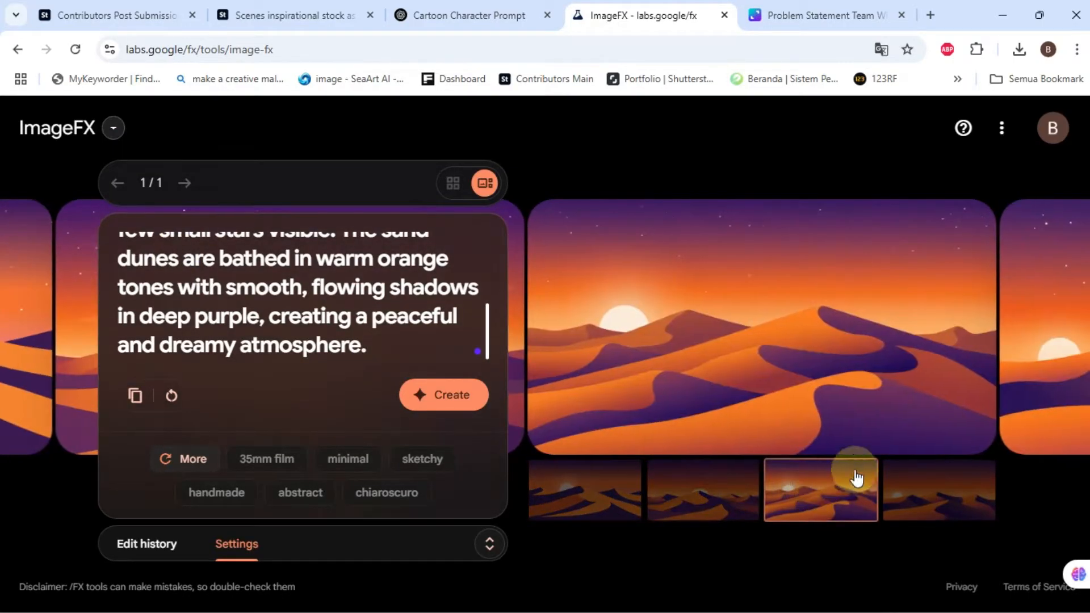
click(925, 493)
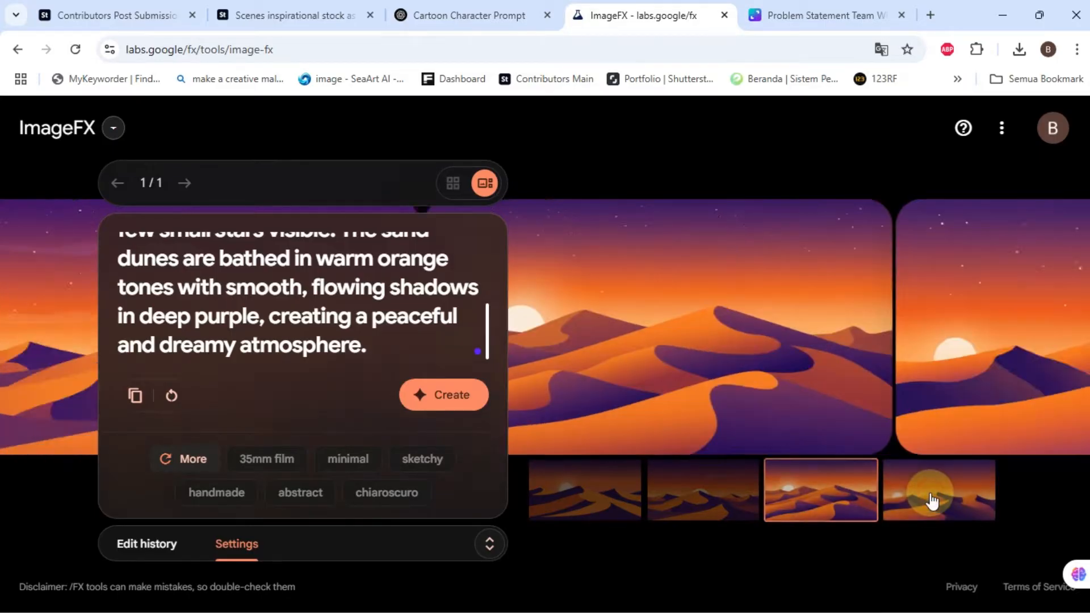
click(844, 493)
click(703, 493)
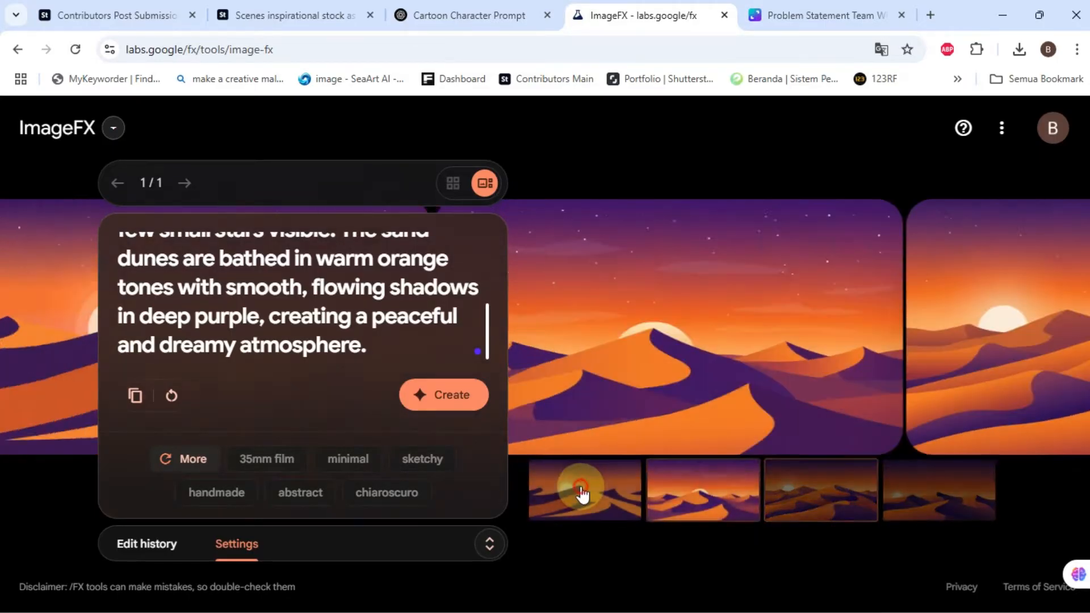
click(580, 492)
click(691, 495)
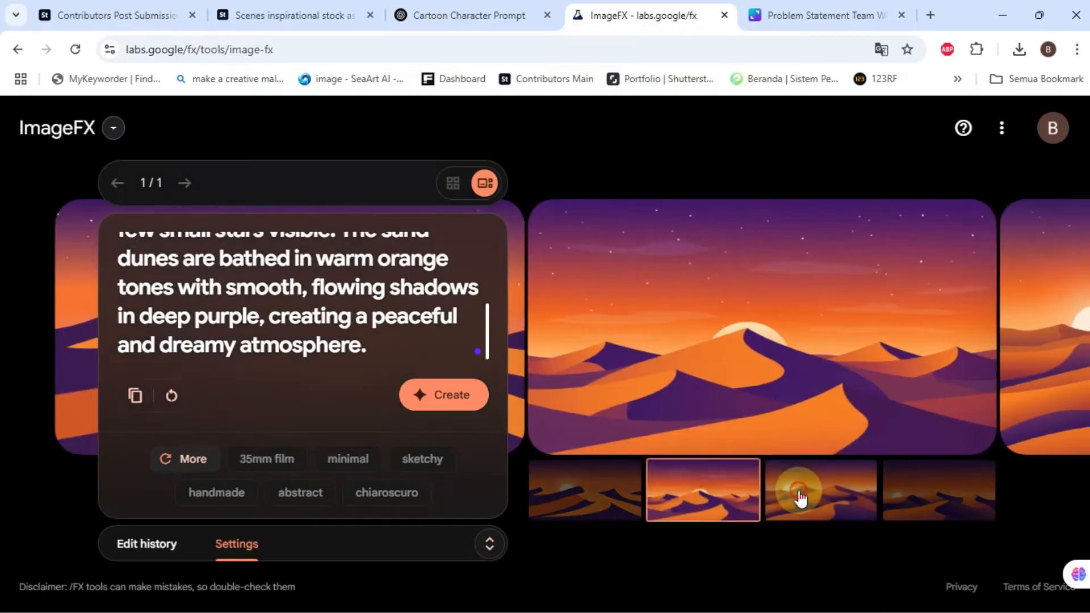
click(798, 497)
click(913, 510)
click(584, 496)
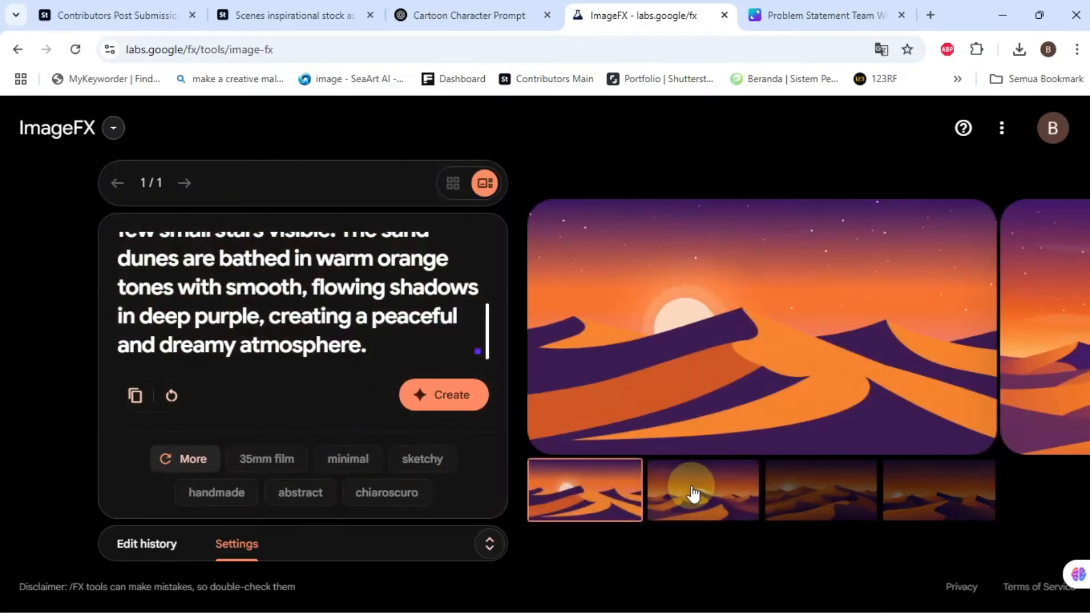
Compare the desert dunes illustration in the Adobe Stock Scenes collection with the generated variations in ImageFX.
click(94, 17)
click(261, 16)
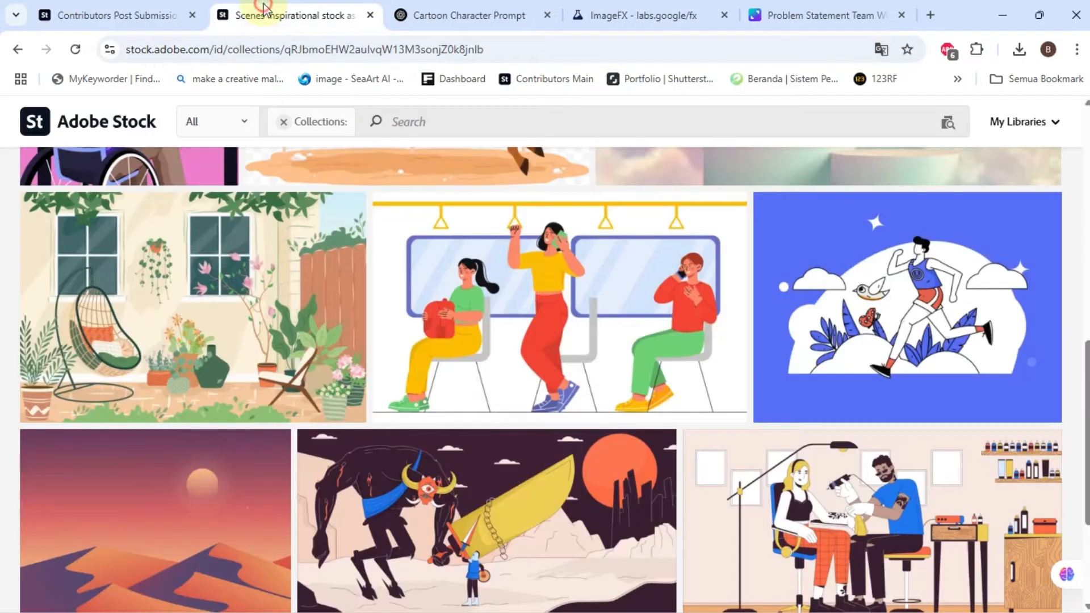
scroll(207, 249, down, 3)
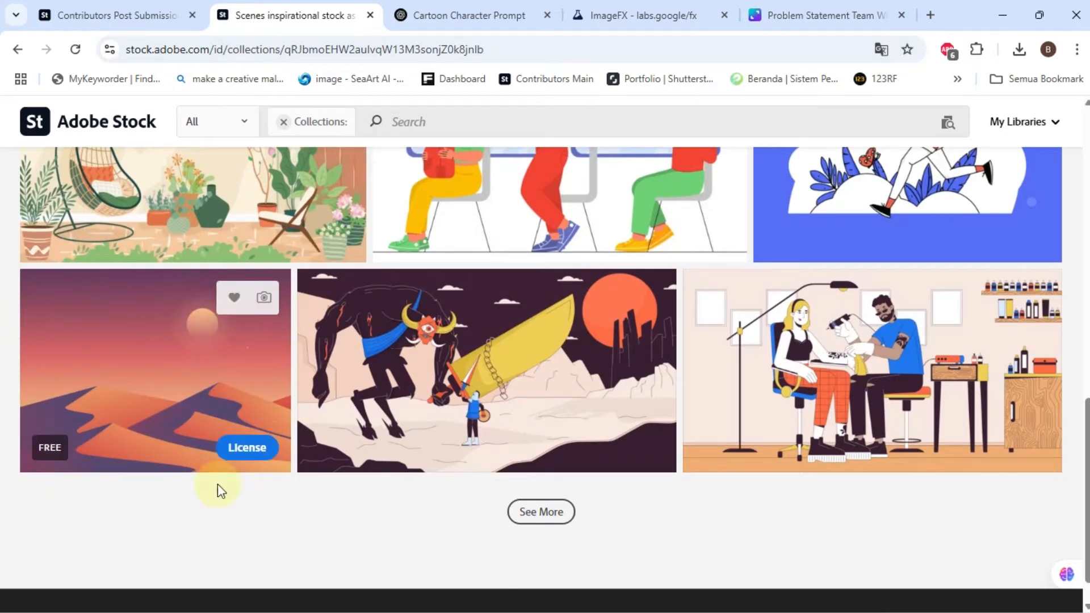
click(623, 21)
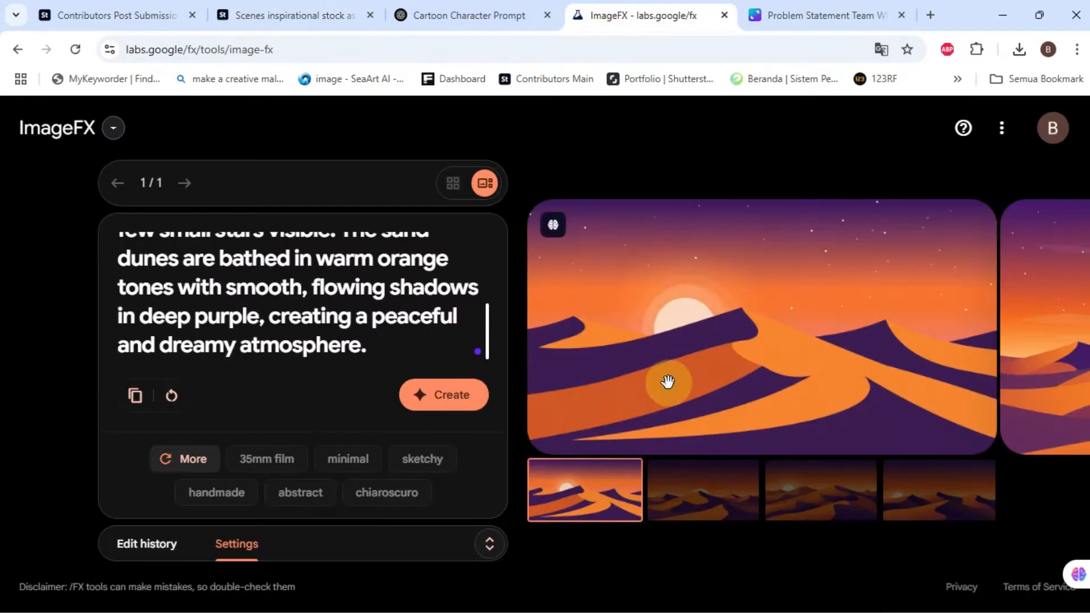
click(693, 499)
click(904, 501)
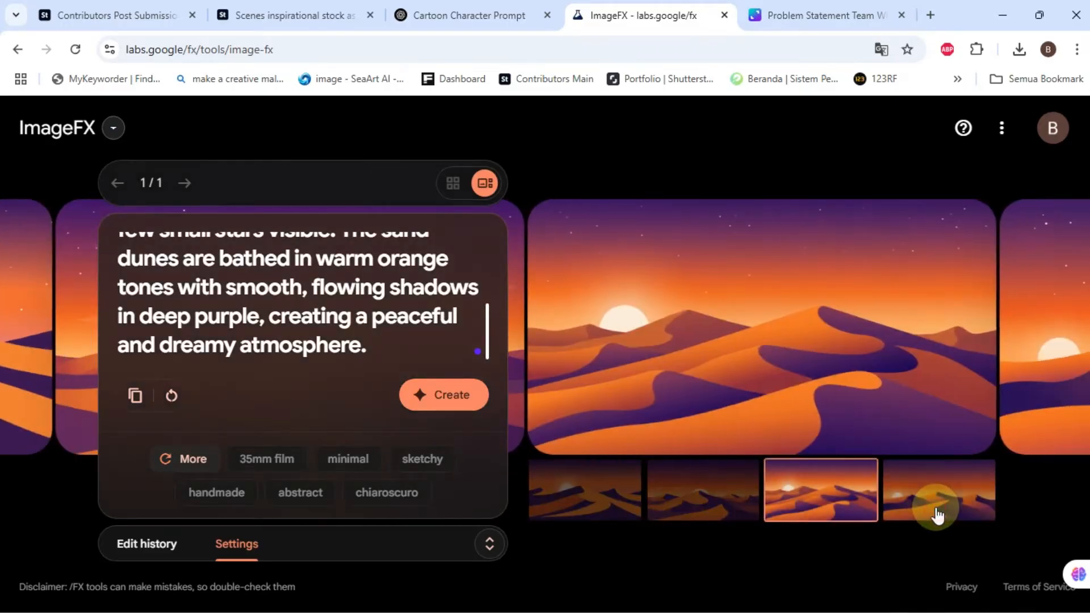
Return to the ChatGPT conversation and highlight the desert sand dunes prompt written below the uploaded reference image.
click(469, 20)
scroll(694, 311, up, 5)
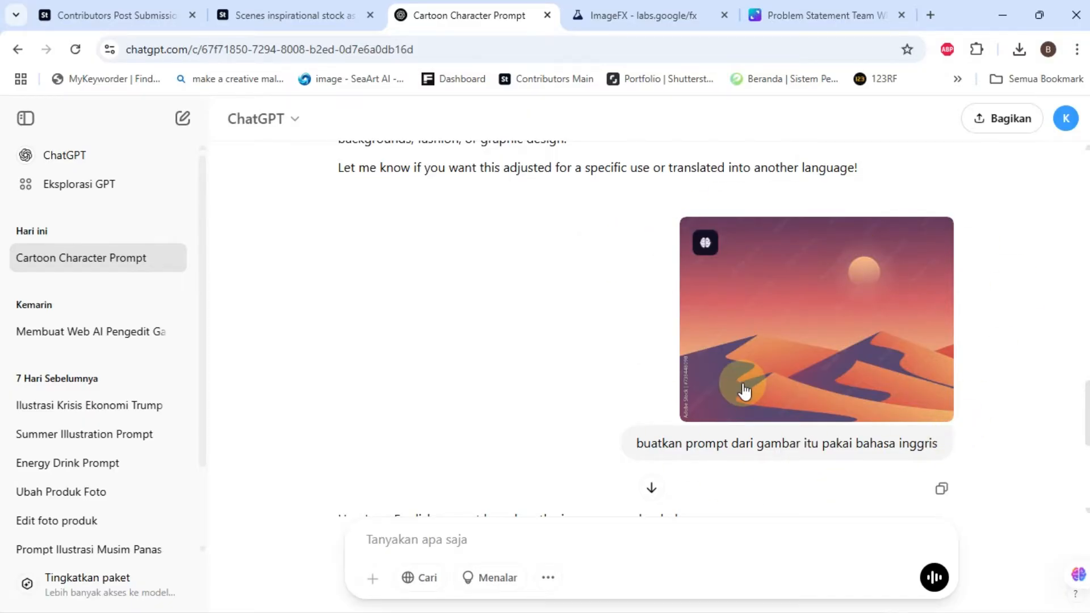
scroll(744, 391, down, 4)
drag(346, 336, 452, 403)
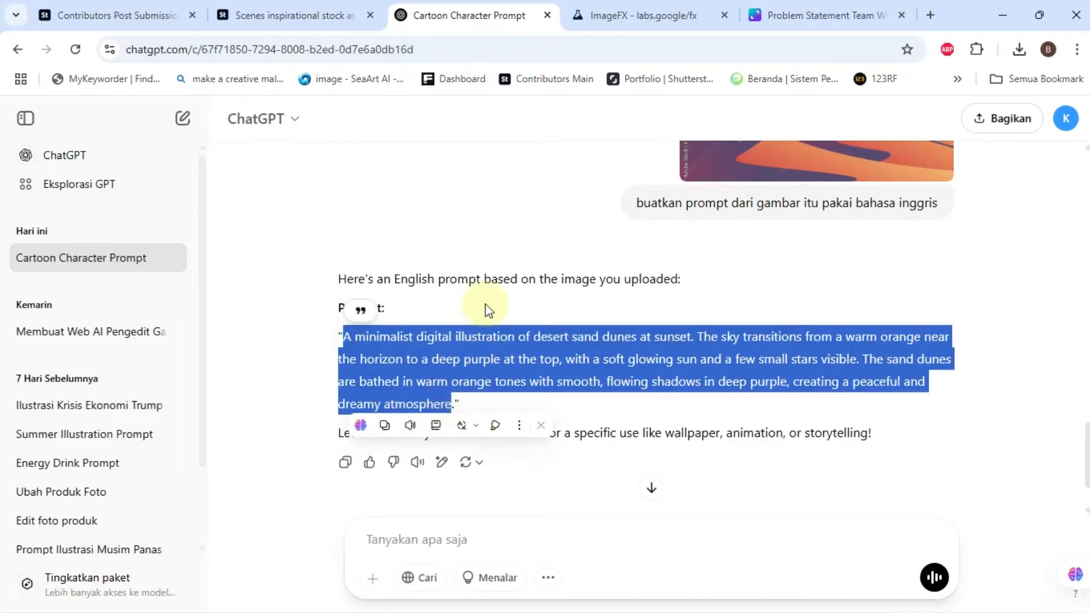
scroll(689, 358, up, 3)
scroll(689, 358, down, 3)
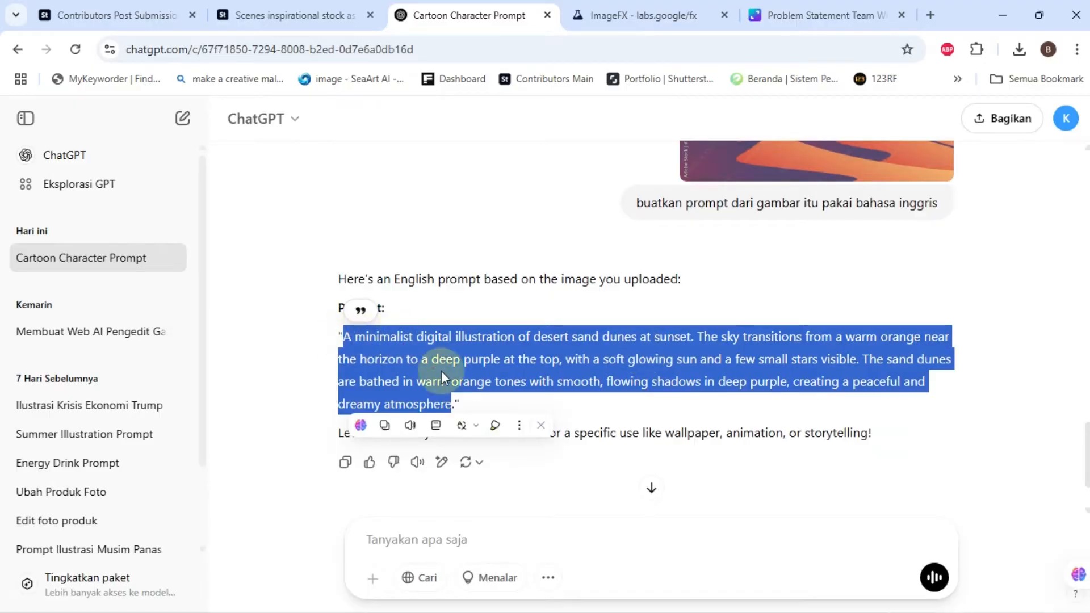
Return to ImageFX, preview the first two desert images, and show the first one with the beginning of its prompt.
click(613, 22)
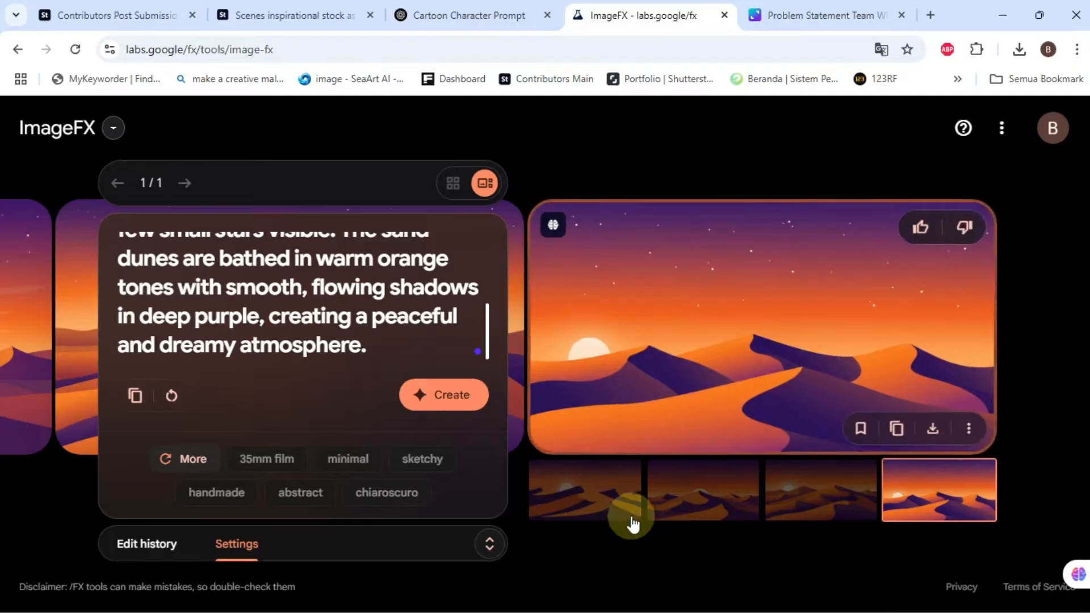
click(591, 494)
click(728, 495)
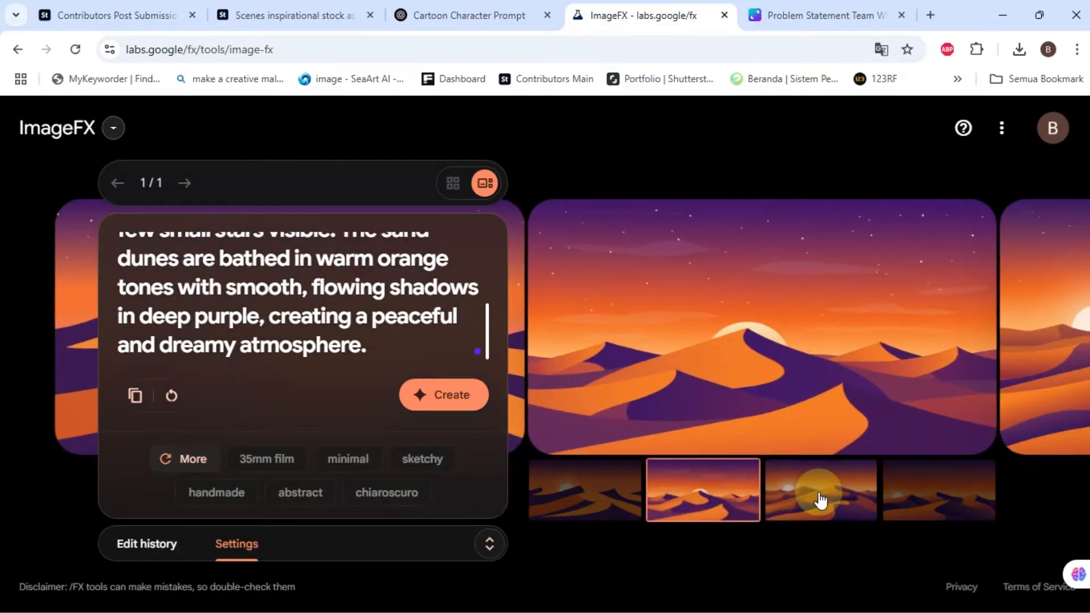
click(577, 490)
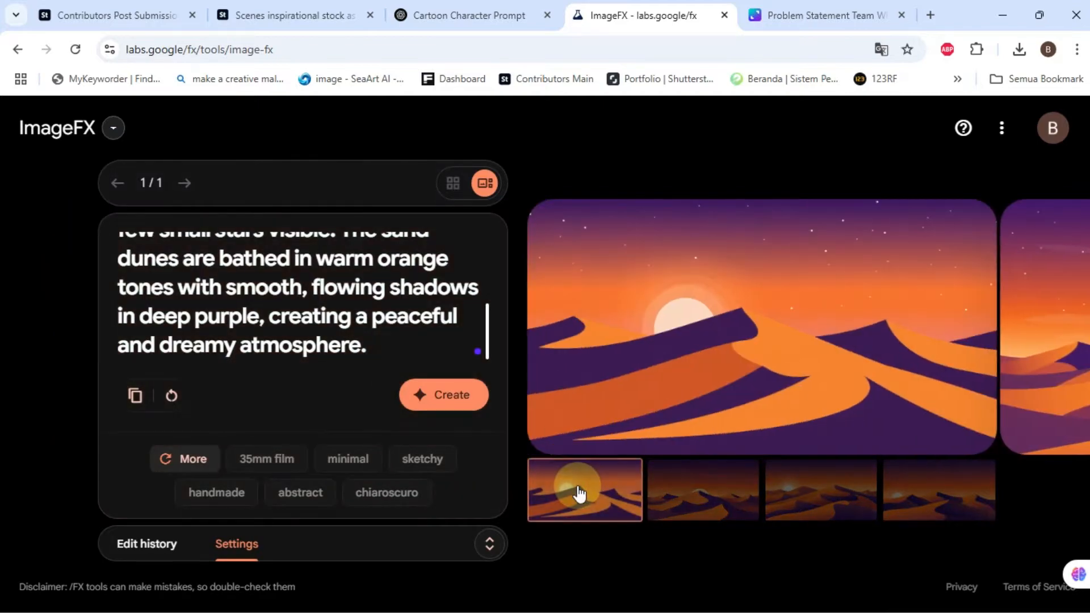
scroll(326, 309, up, 5)
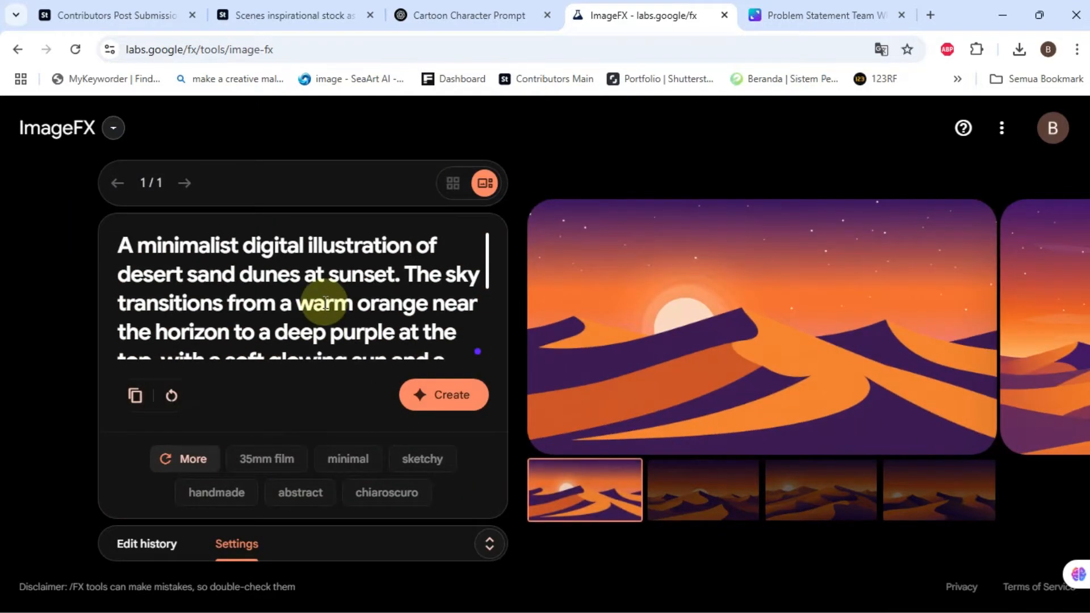
Return to the ChatGPT conversation and review the highlighted desert dunes prompt against the uploaded reference image.
click(454, 14)
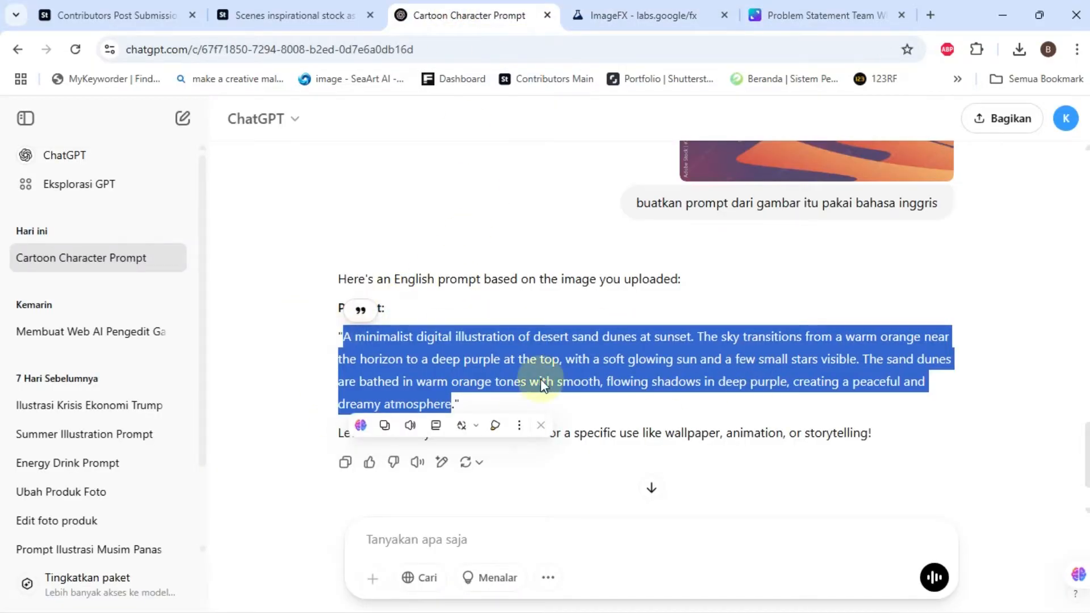
scroll(554, 382, up, 3)
scroll(556, 378, down, 3)
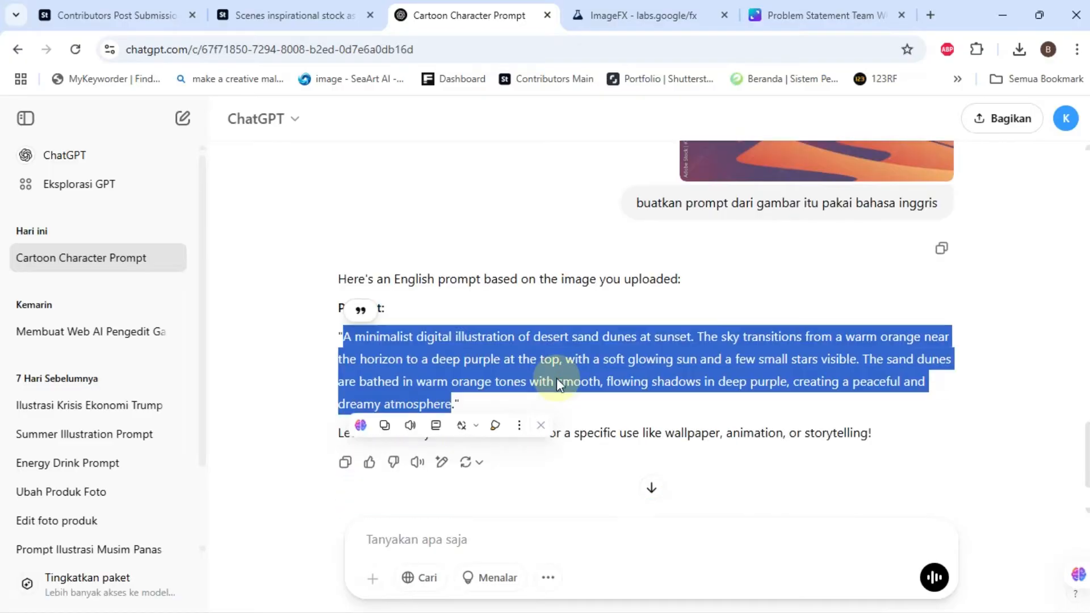
Switch back to ImageFX and step through the generated desert images, ending with the third one in the large preview.
click(616, 18)
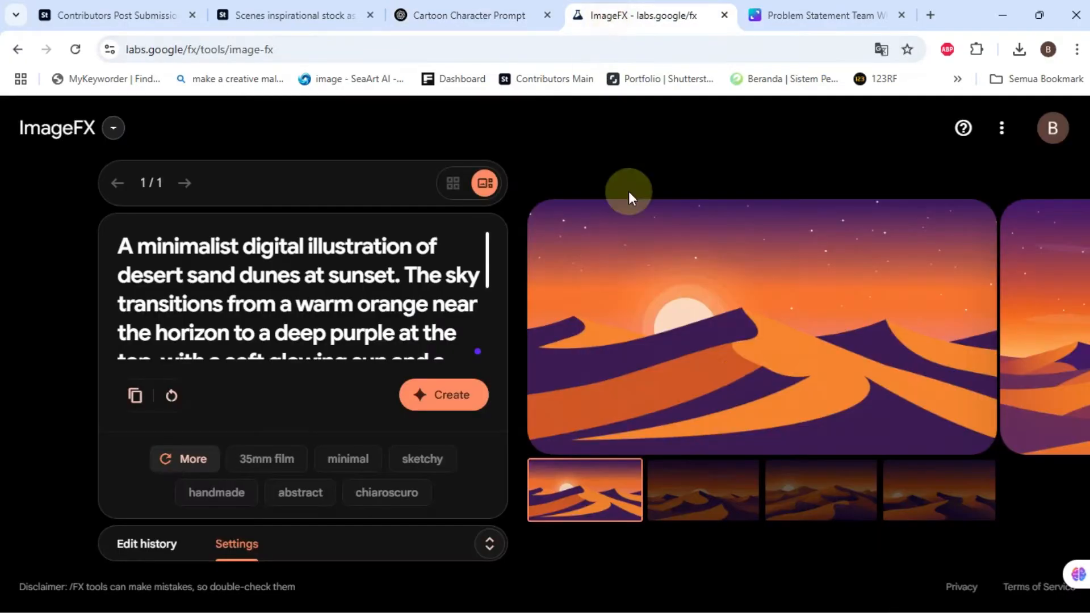
click(702, 497)
click(593, 495)
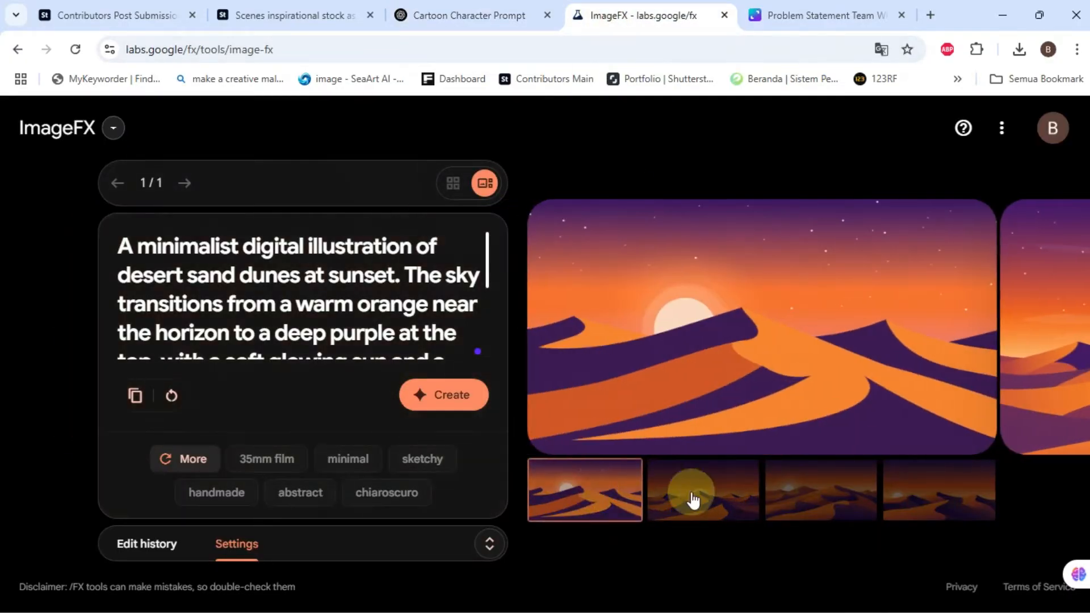
click(801, 499)
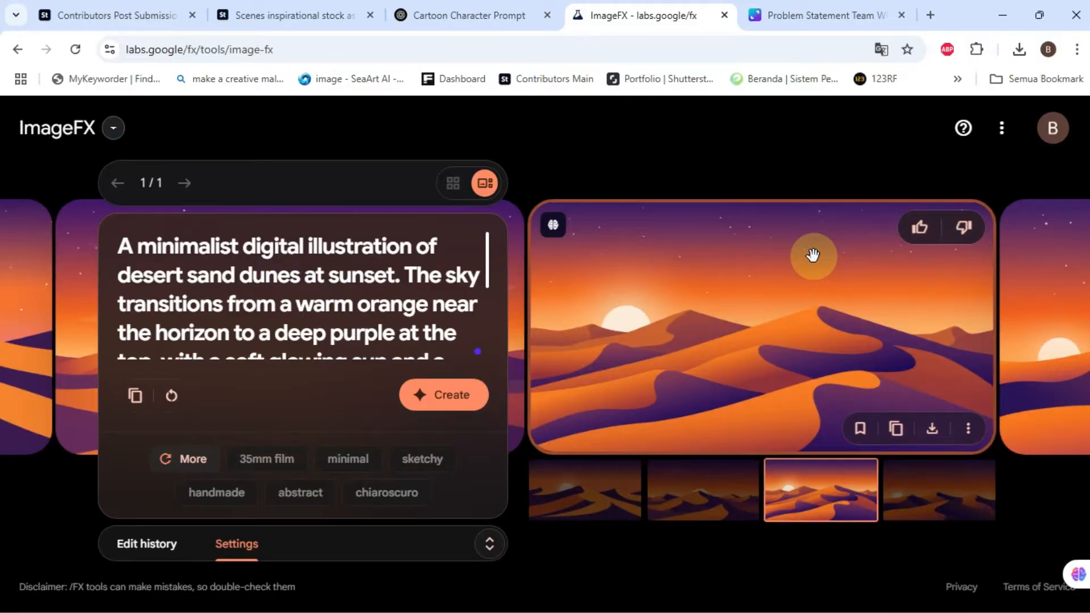
Minimize the browser, switch to Vector Magic, and view the whole vectorized image_fx (53).jpg in the export result.
click(1001, 15)
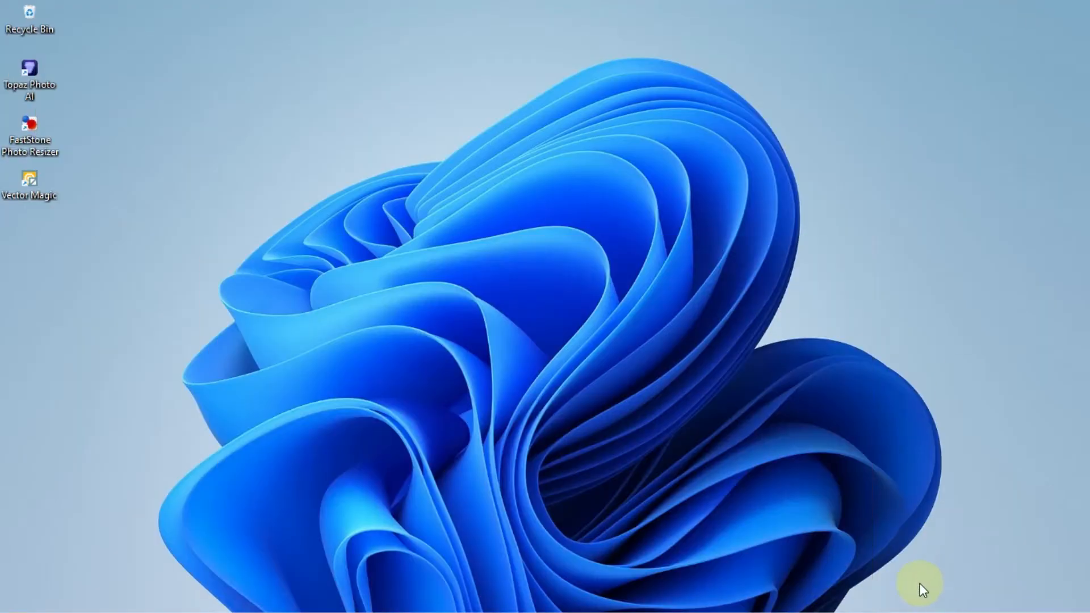
mouse_move(742, 595)
click(741, 521)
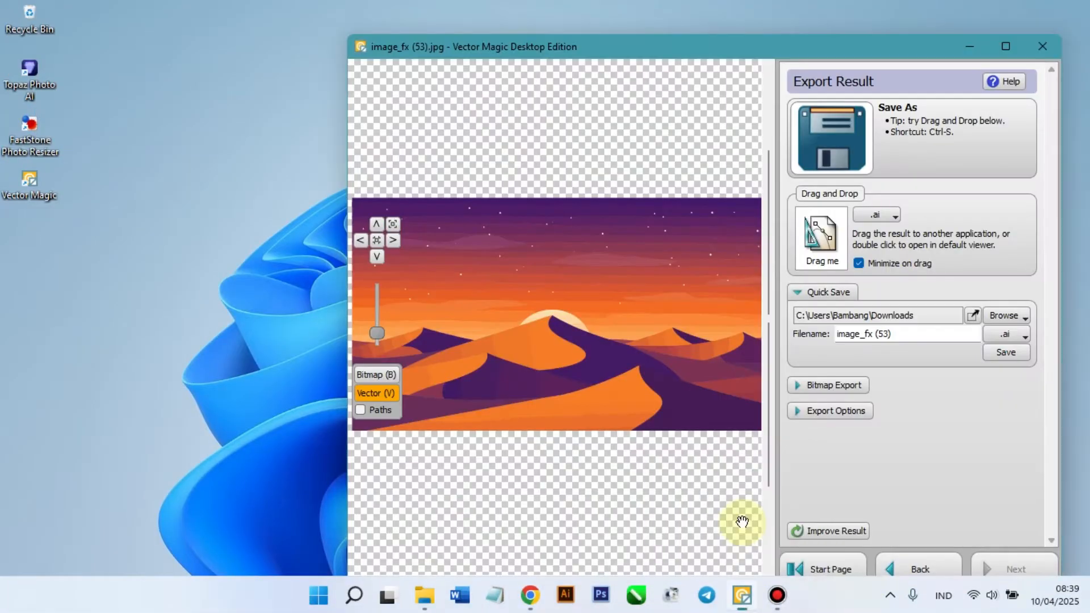
scroll(688, 458, down, 2)
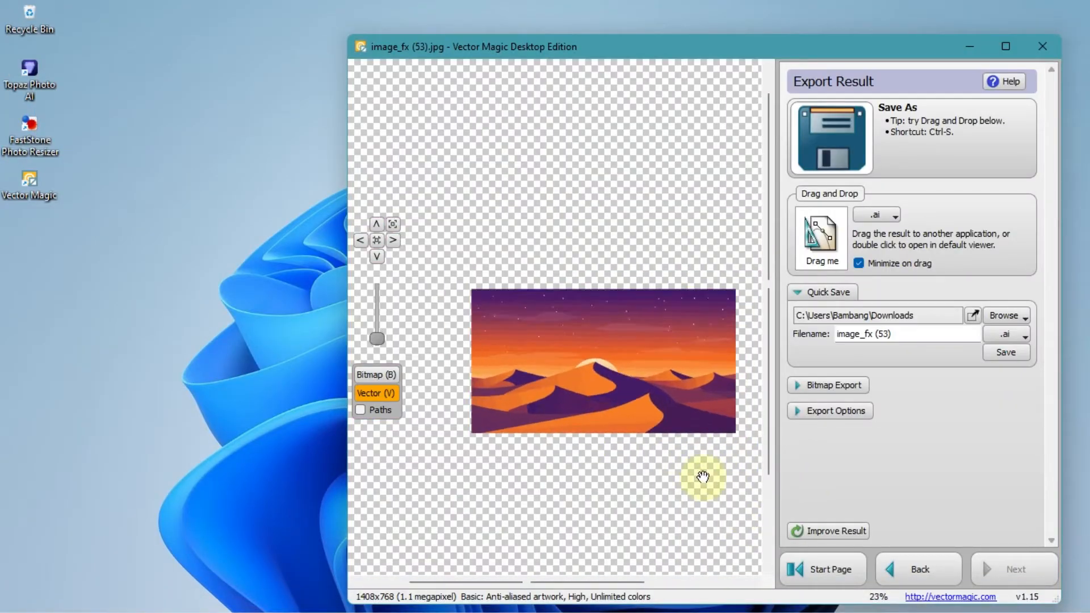
scroll(703, 477, up, 1)
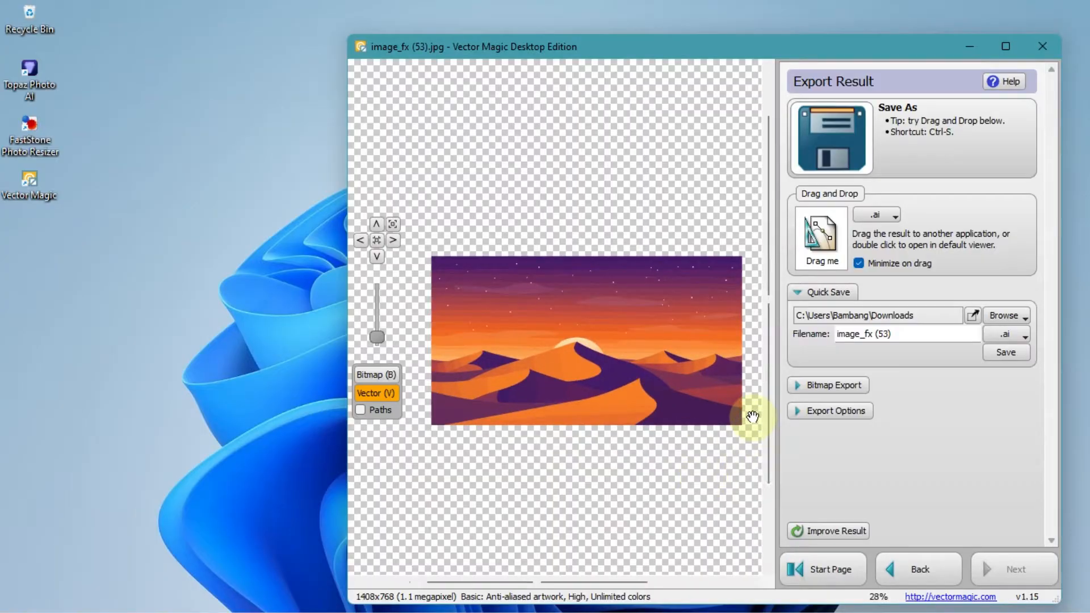
scroll(752, 418, up, 1)
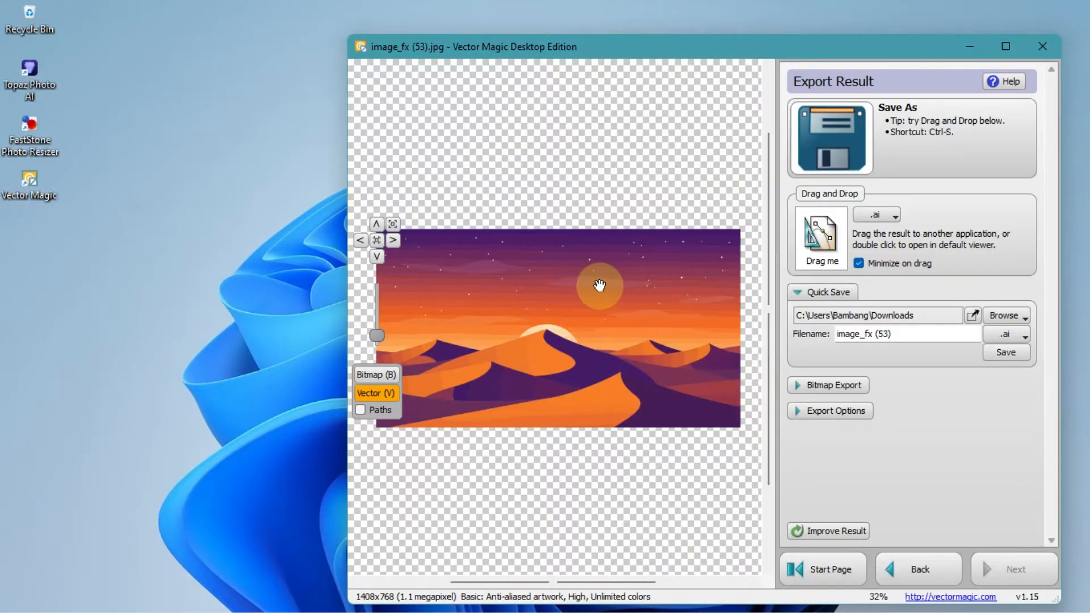
Examine the sky gradient and stars in the vectorized desert image close up, and return to the whole picture.
scroll(598, 290, up, 3)
scroll(599, 290, up, 2)
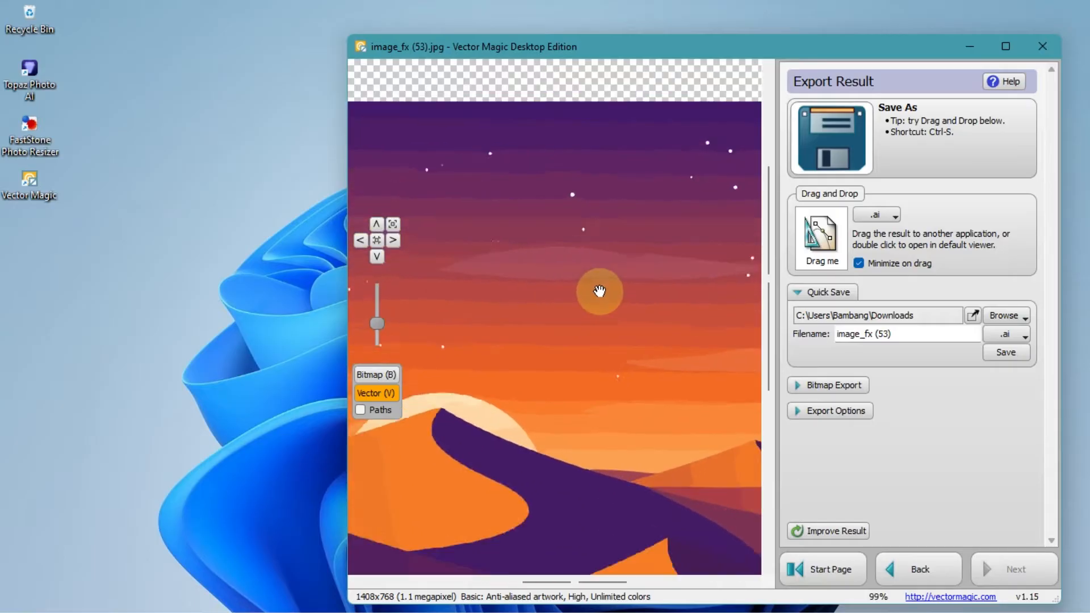
scroll(599, 291, down, 4)
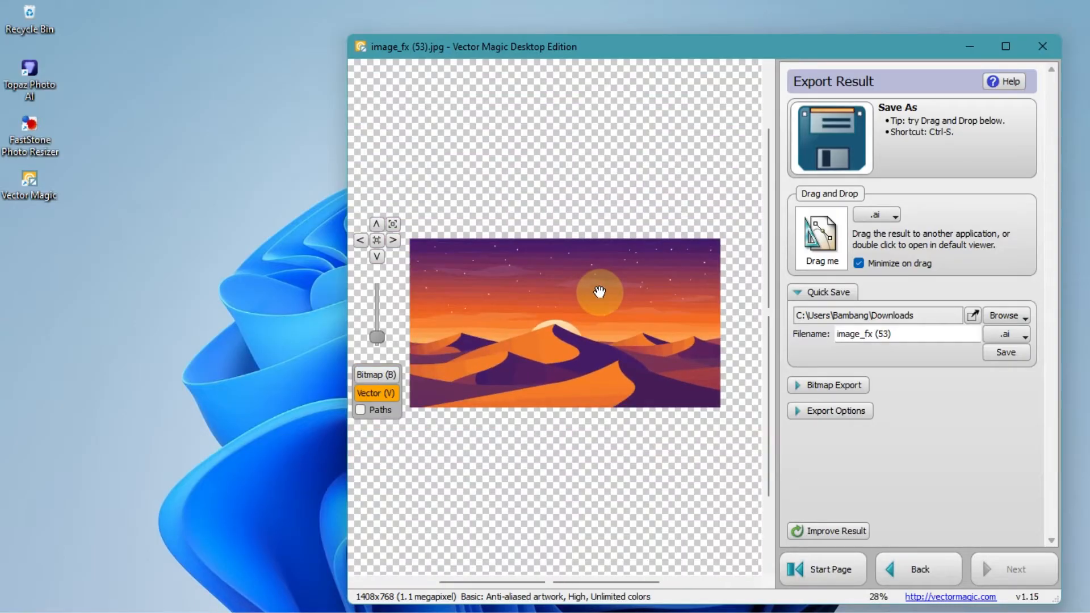
scroll(599, 292, up, 1)
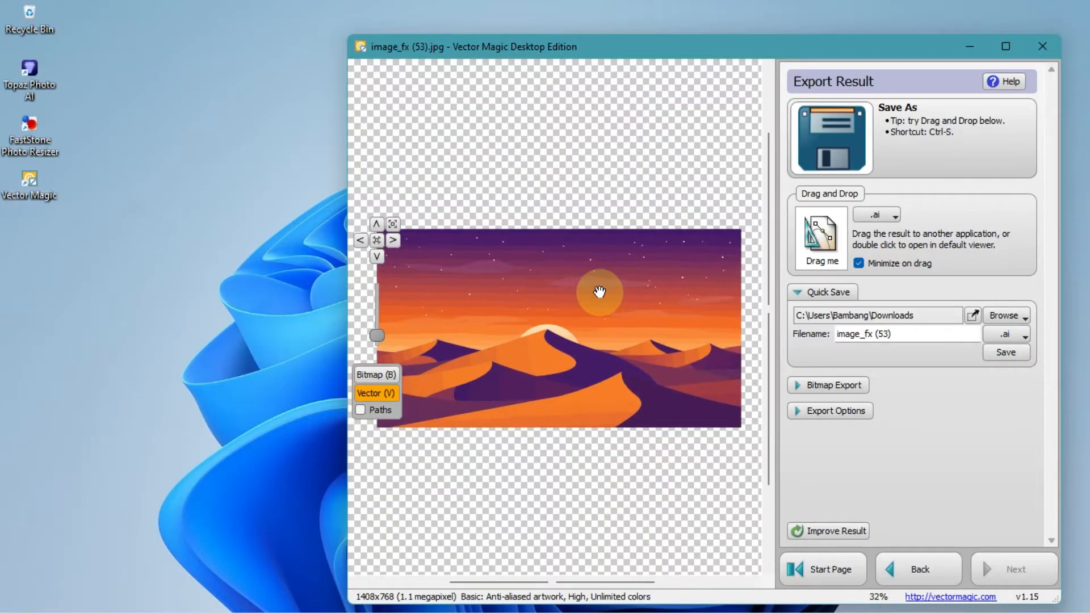
scroll(599, 292, up, 15)
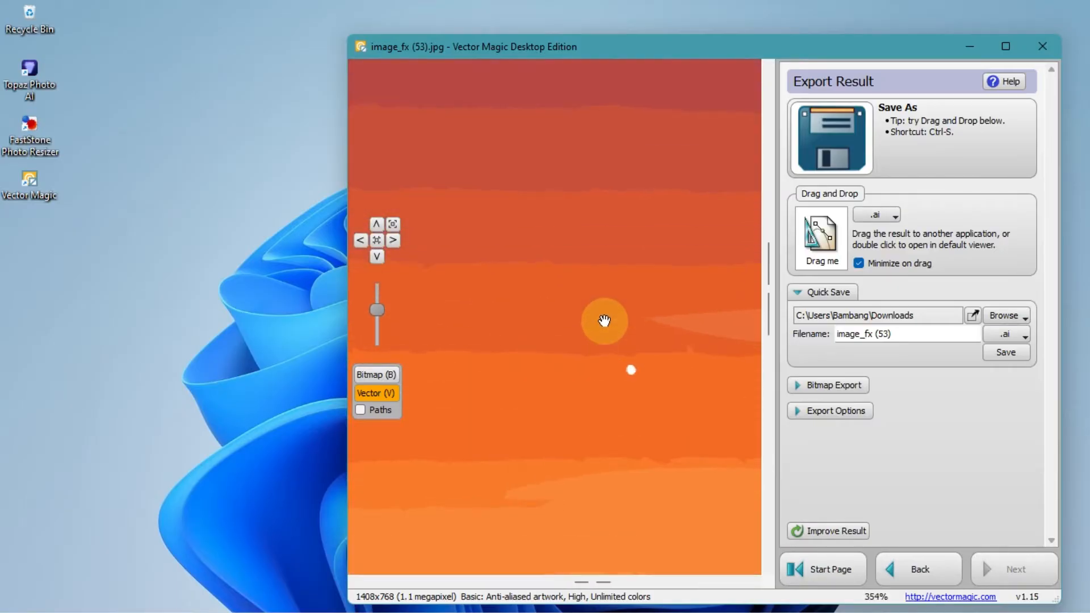
scroll(604, 321, down, 2)
scroll(604, 321, down, 10)
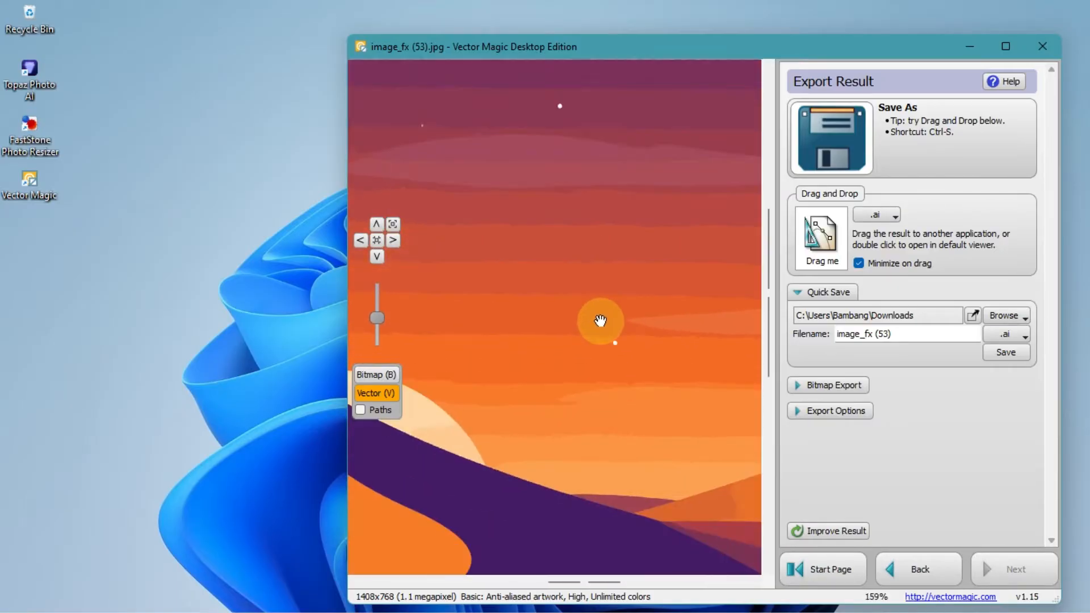
scroll(601, 319, down, 4)
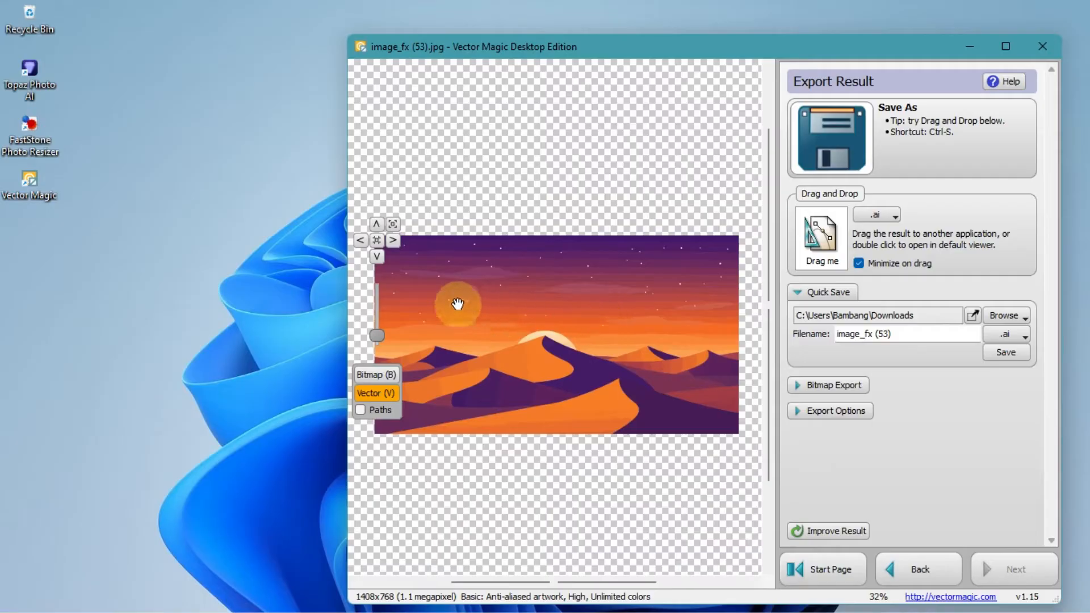
scroll(654, 319, down, 2)
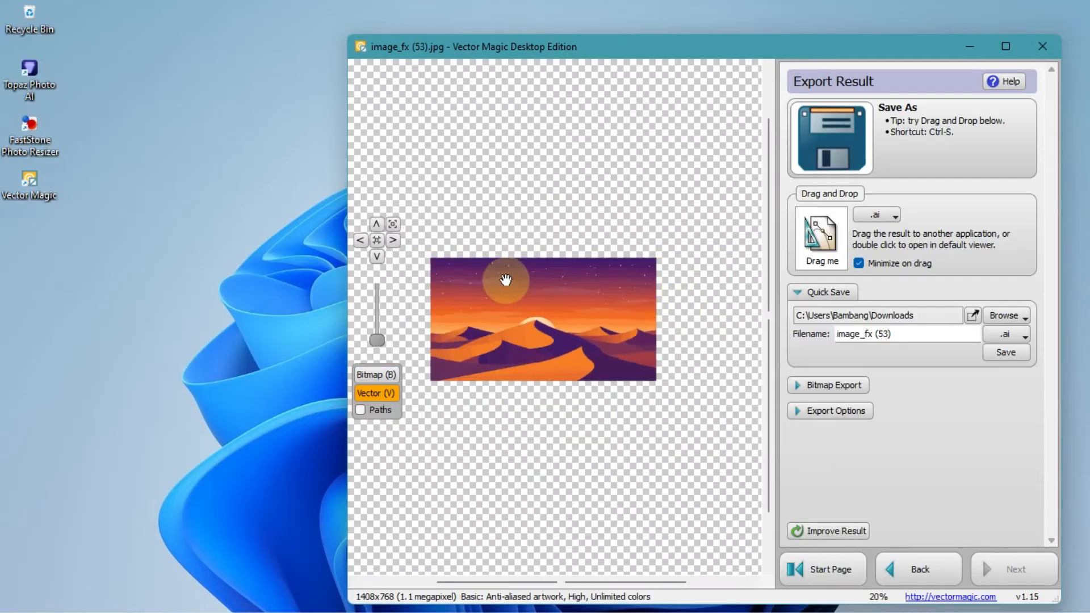
scroll(505, 279, up, 2)
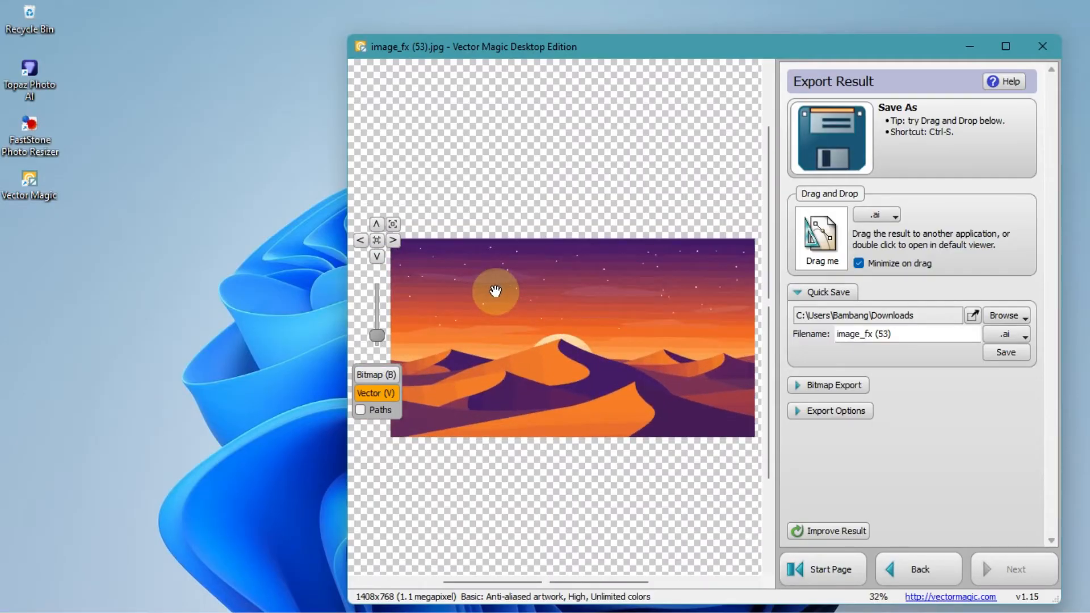
Inspect the shapes and edges of the sand dunes in the vectorized desert image up close.
scroll(443, 361, up, 2)
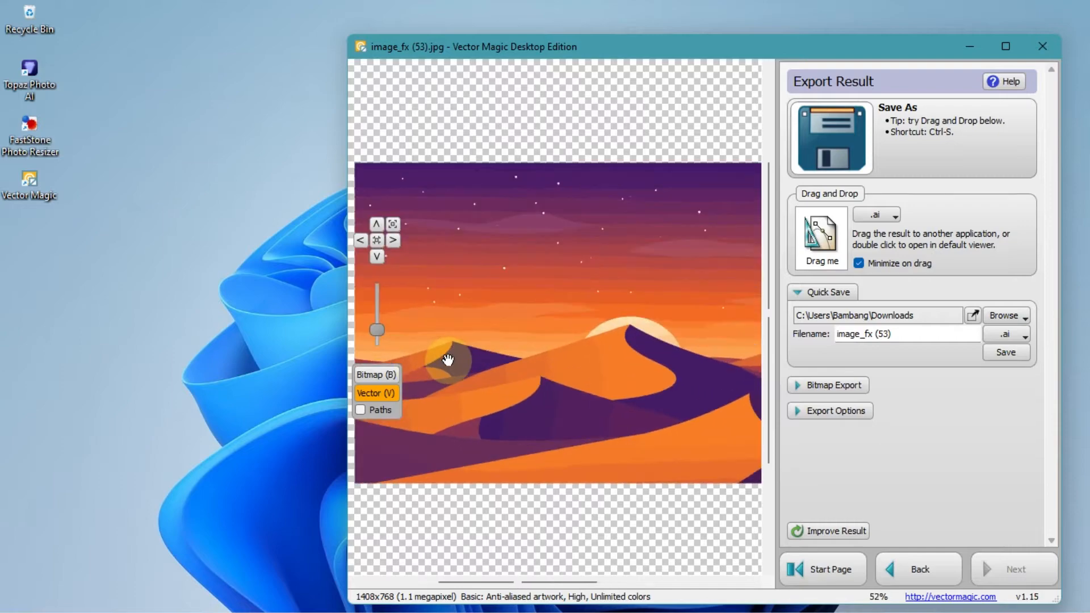
scroll(452, 423, up, 2)
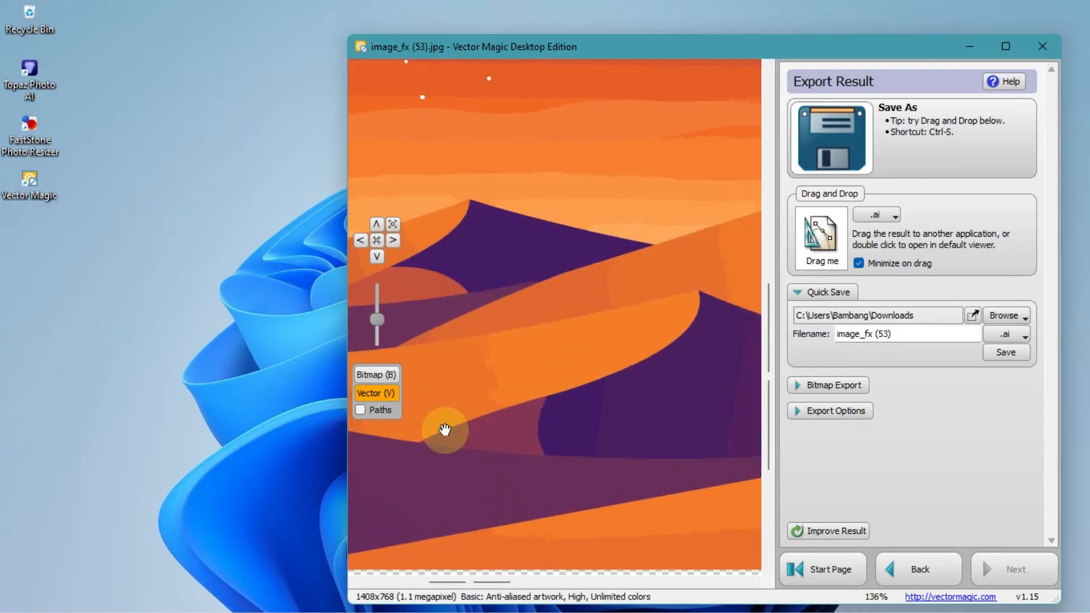
scroll(444, 429, down, 3)
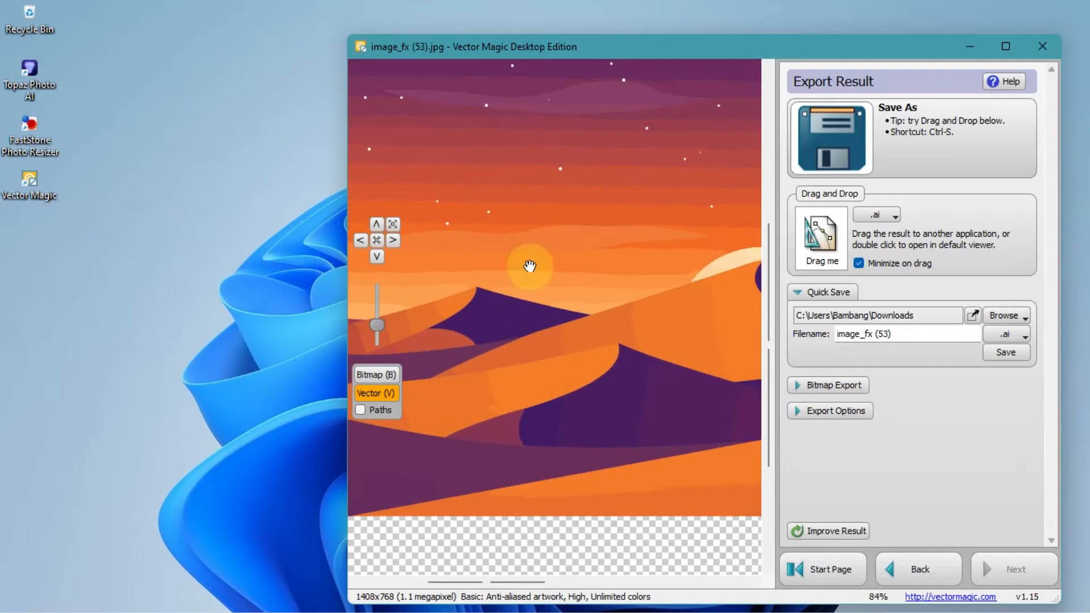
Examine the edges between the sky's colour bands in the vector result, comparing close-ups with the full image.
scroll(498, 175, up, 2)
scroll(498, 175, up, 4)
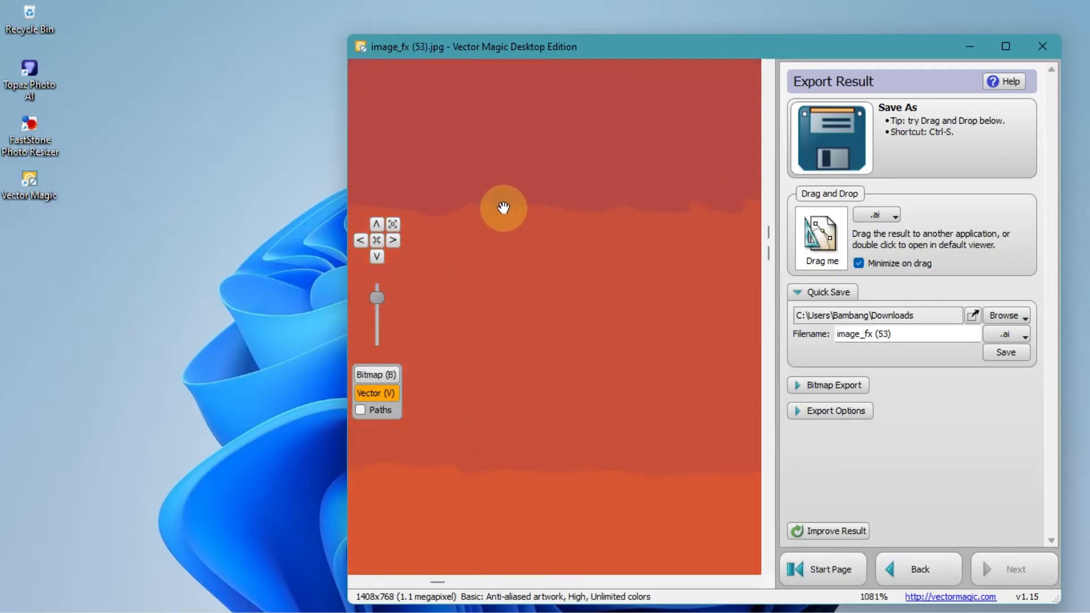
scroll(504, 214, down, 3)
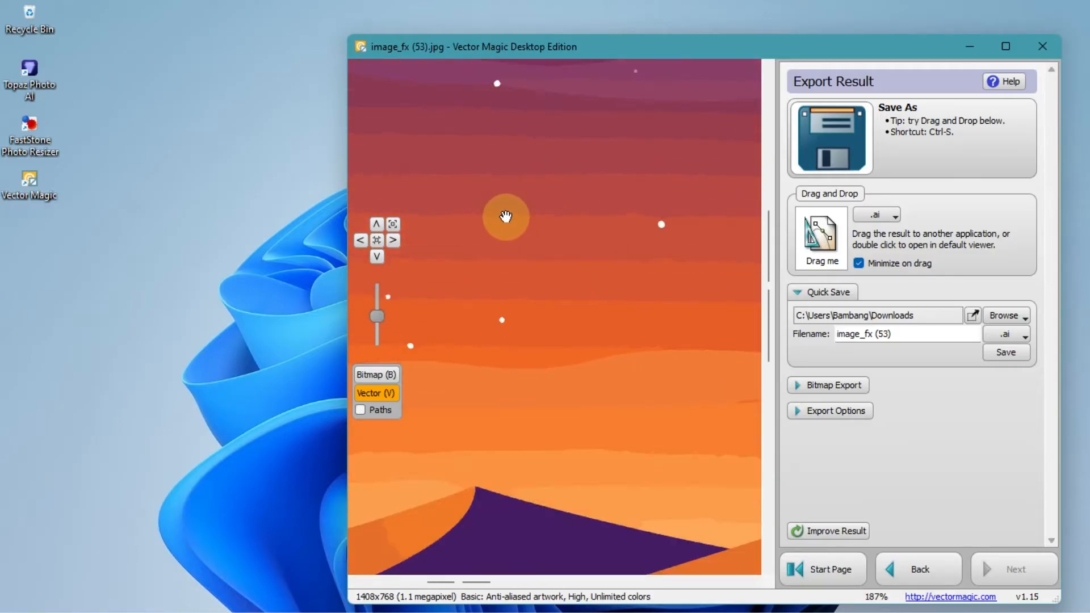
scroll(505, 216, down, 5)
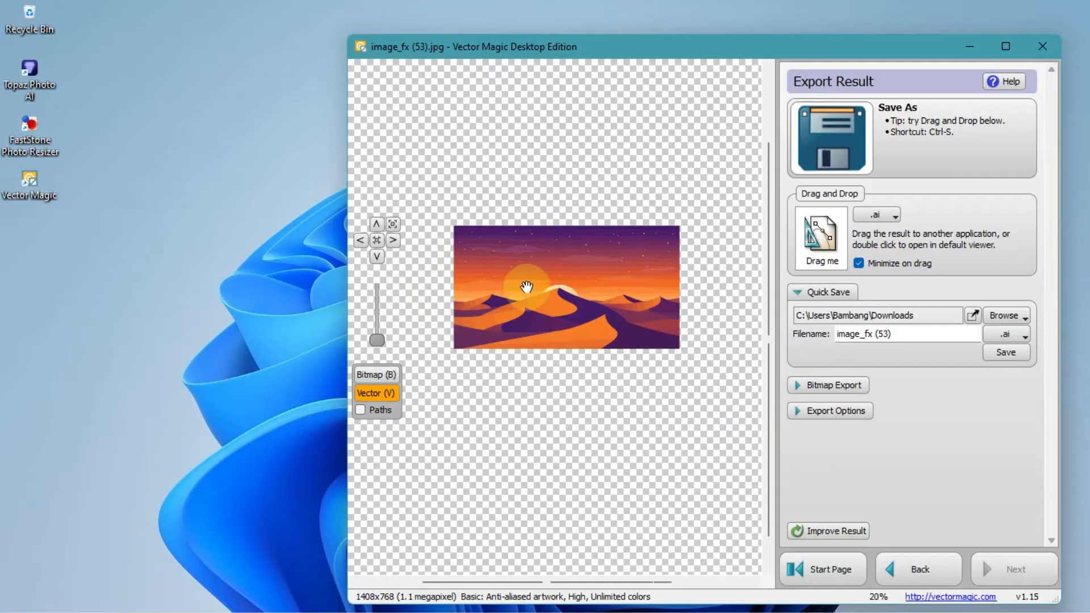
scroll(526, 287, up, 1)
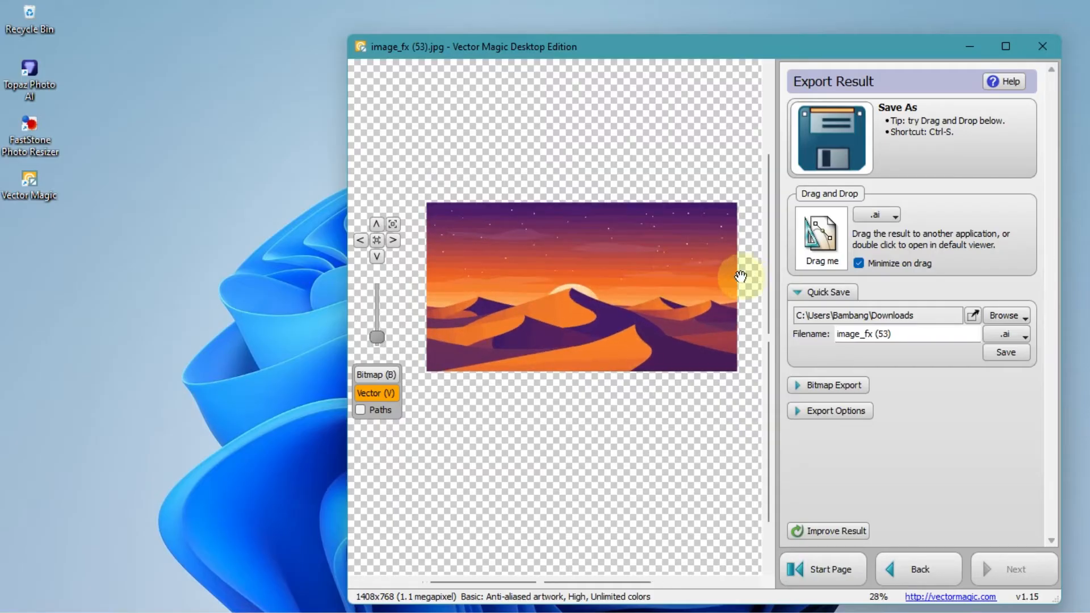
scroll(740, 276, up, 1)
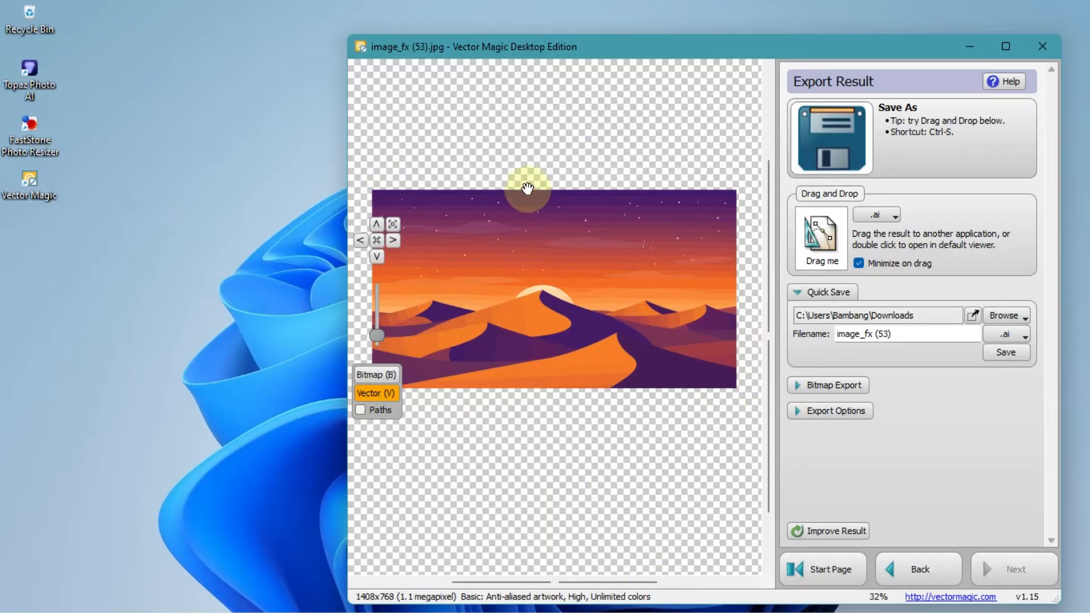
scroll(608, 262, up, 6)
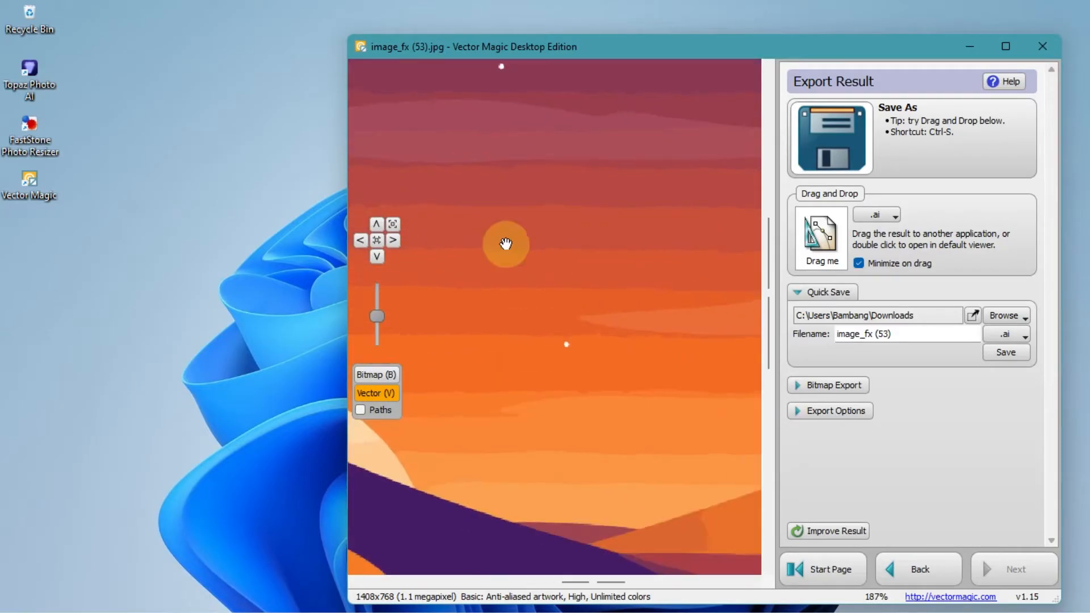
scroll(562, 216, down, 7)
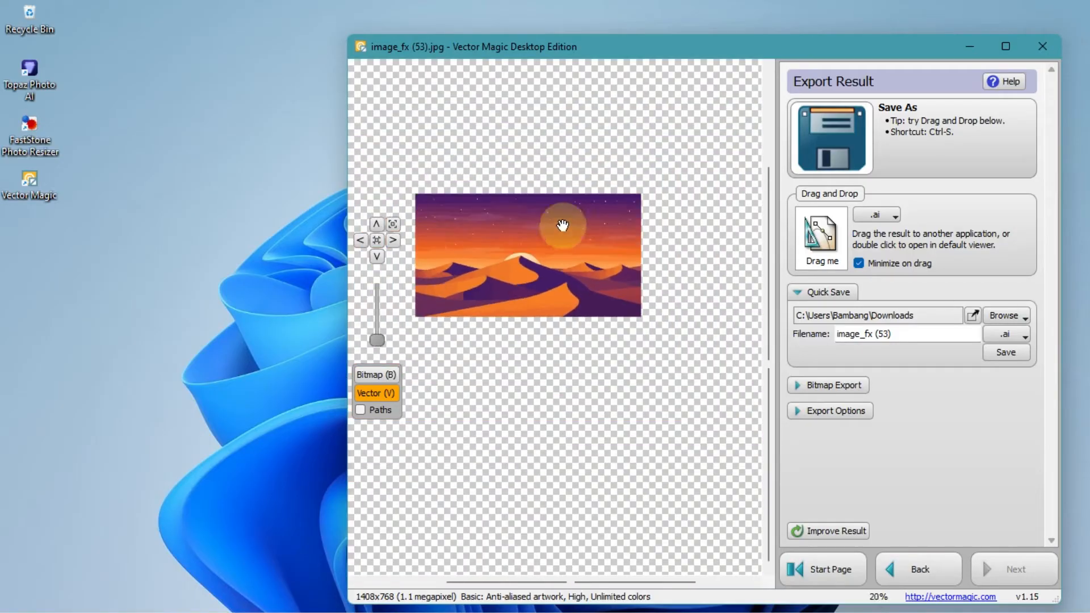
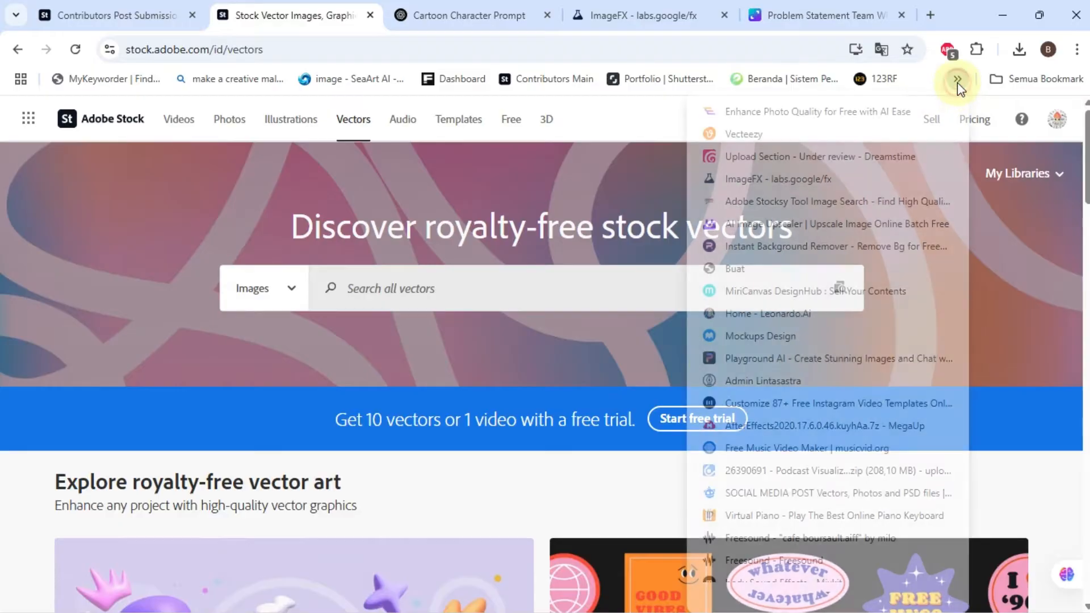
Browse the Adobe Stock Vectors page down to the popular stock vector categories.
click(193, 179)
scroll(191, 180, down, 4)
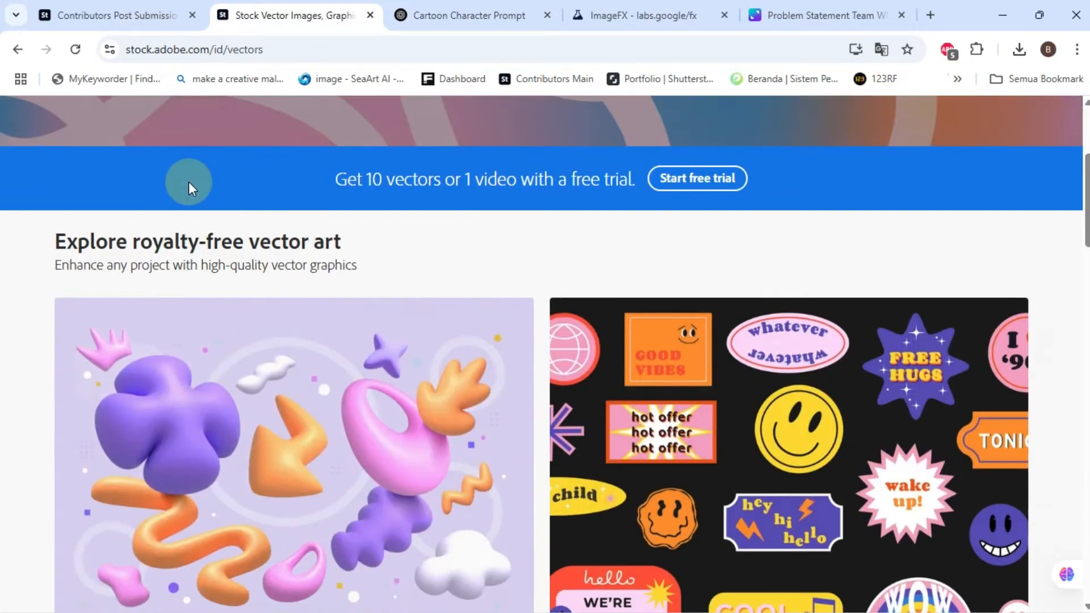
scroll(188, 187, down, 20)
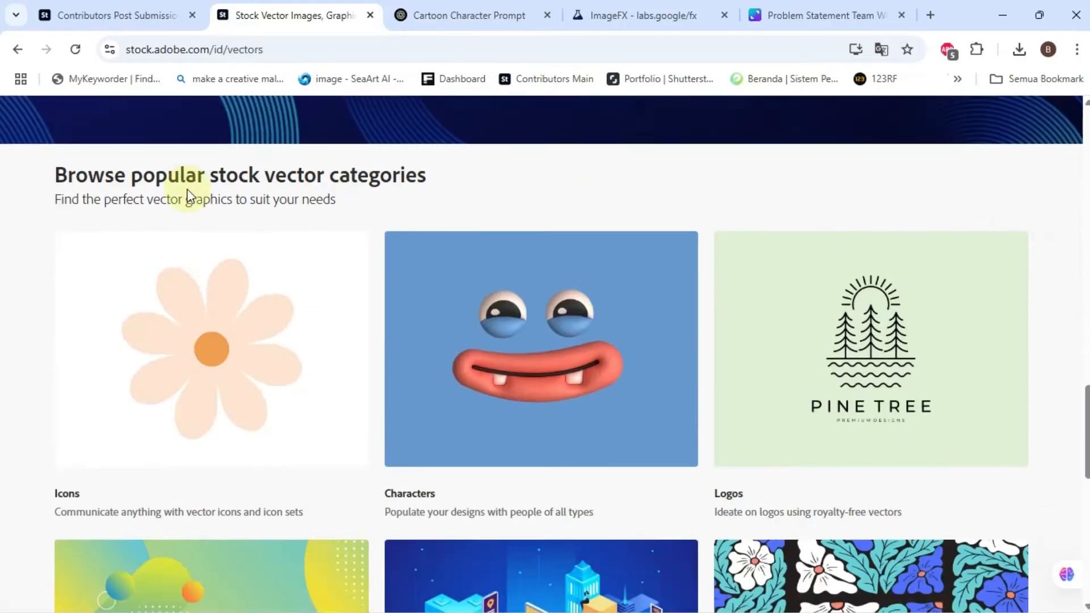
scroll(189, 197, down, 3)
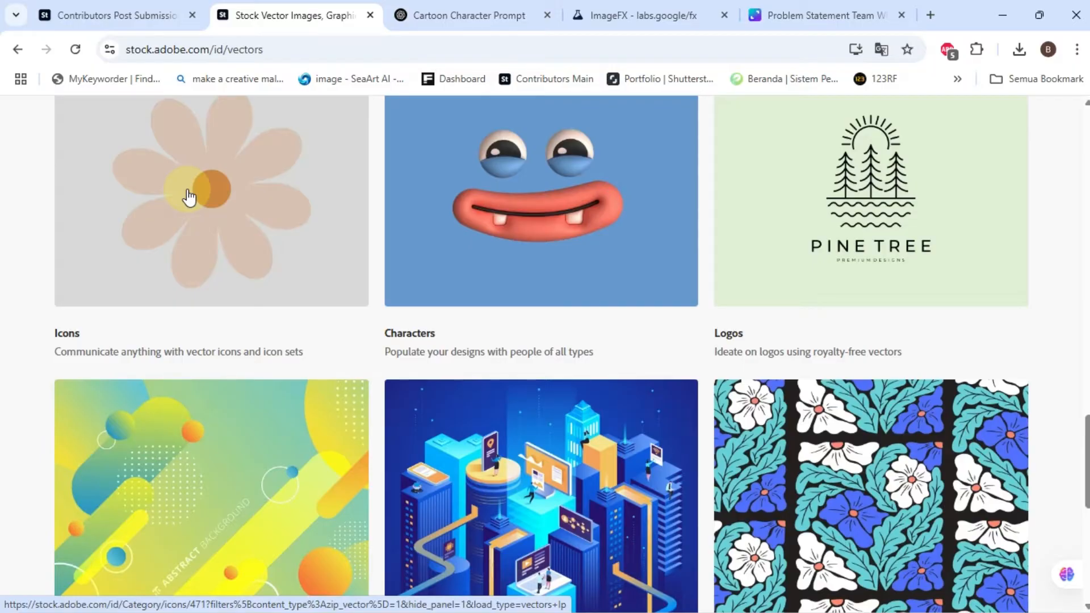
scroll(189, 197, up, 3)
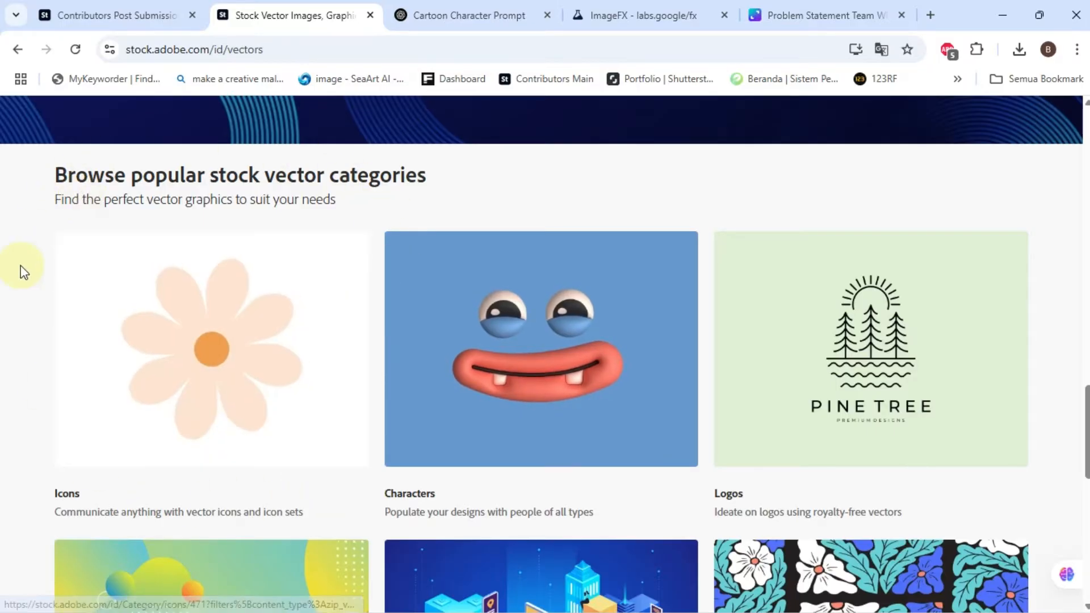
Open the Characters vector category and look at the first images in its results.
scroll(20, 267, down, 1)
click(513, 263)
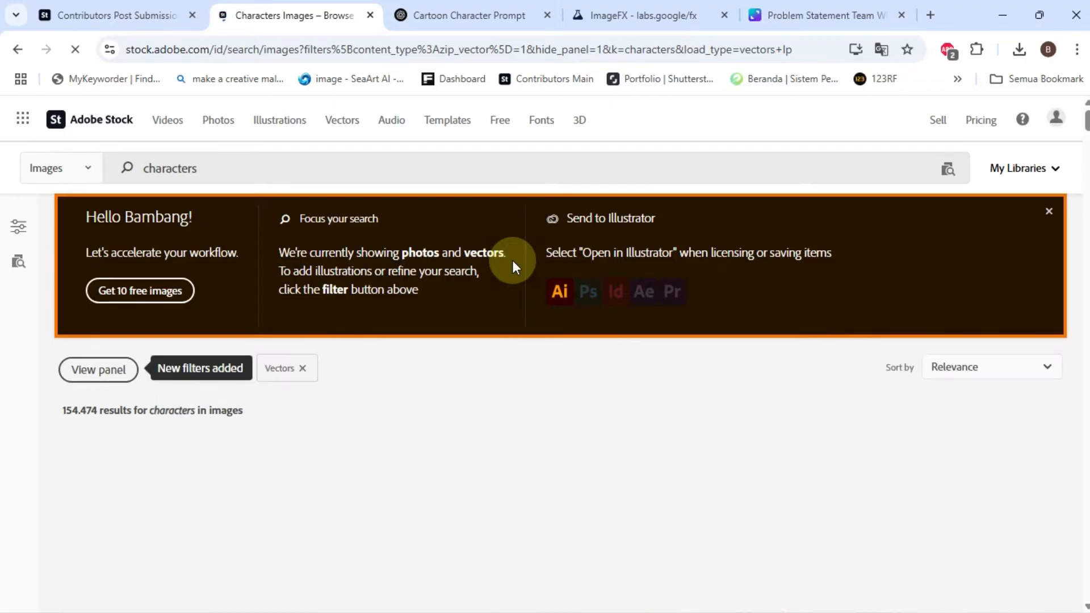
scroll(502, 288, down, 1)
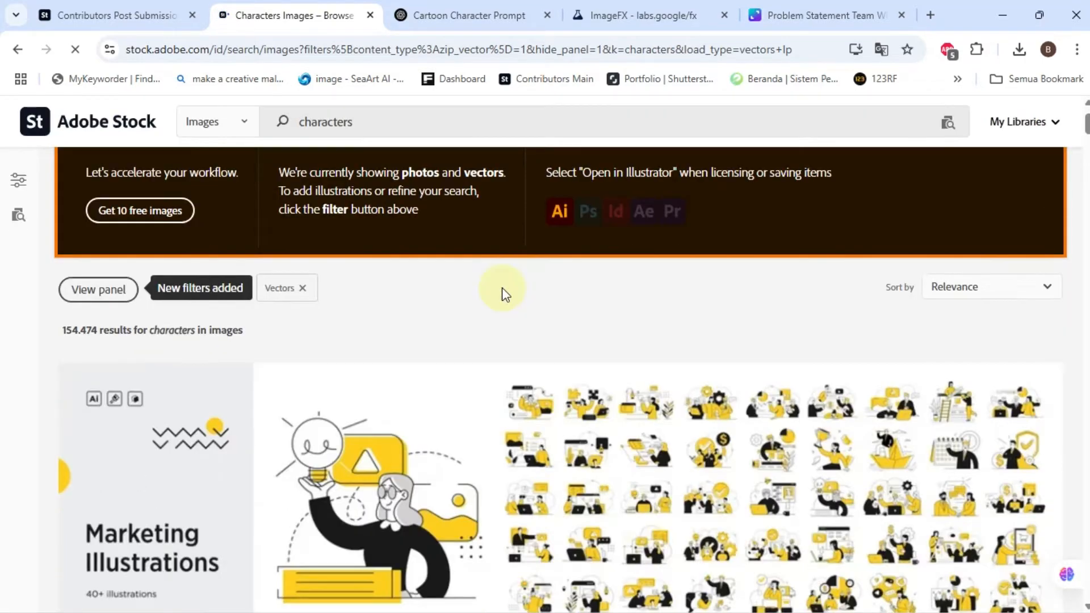
Browse down through the Characters vector results, looking over the different character illustration styles.
scroll(501, 287, down, 4)
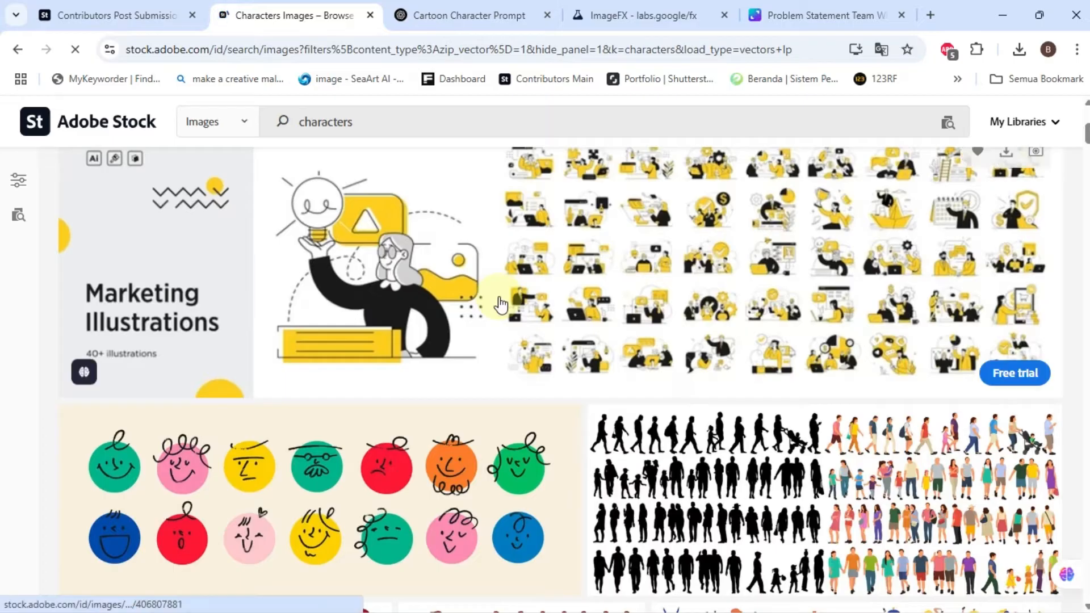
scroll(502, 295, down, 3)
scroll(500, 309, down, 2)
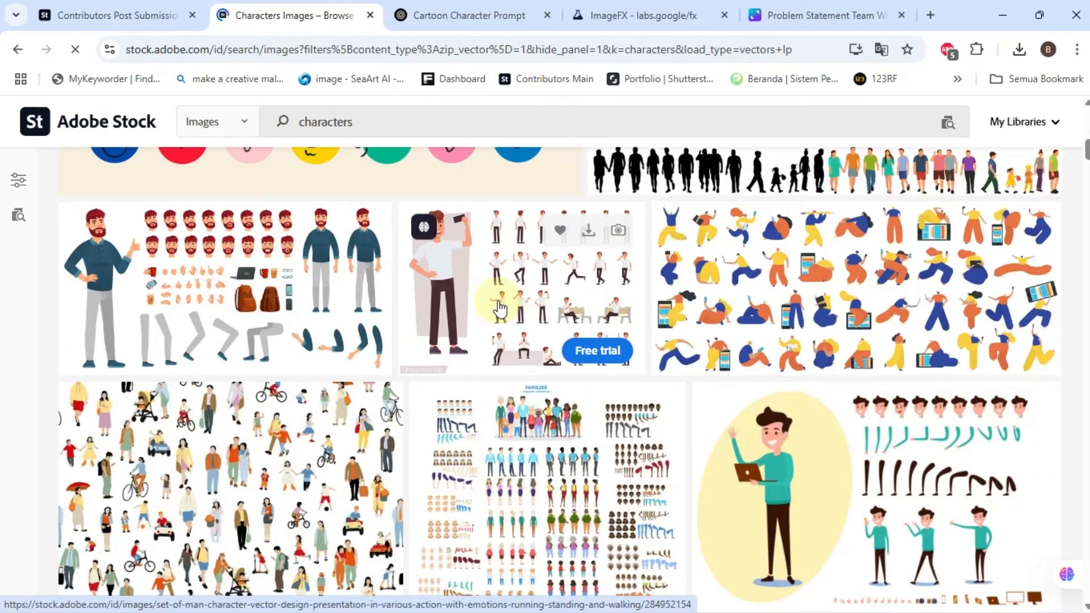
scroll(498, 309, down, 3)
scroll(498, 309, down, 3)
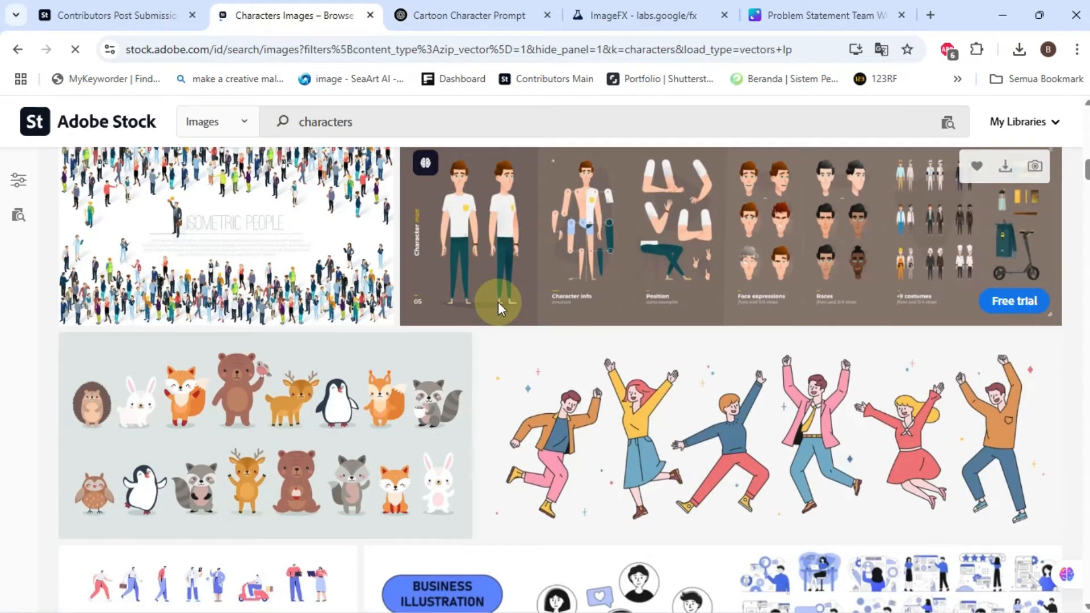
scroll(499, 304, down, 5)
scroll(498, 307, down, 15)
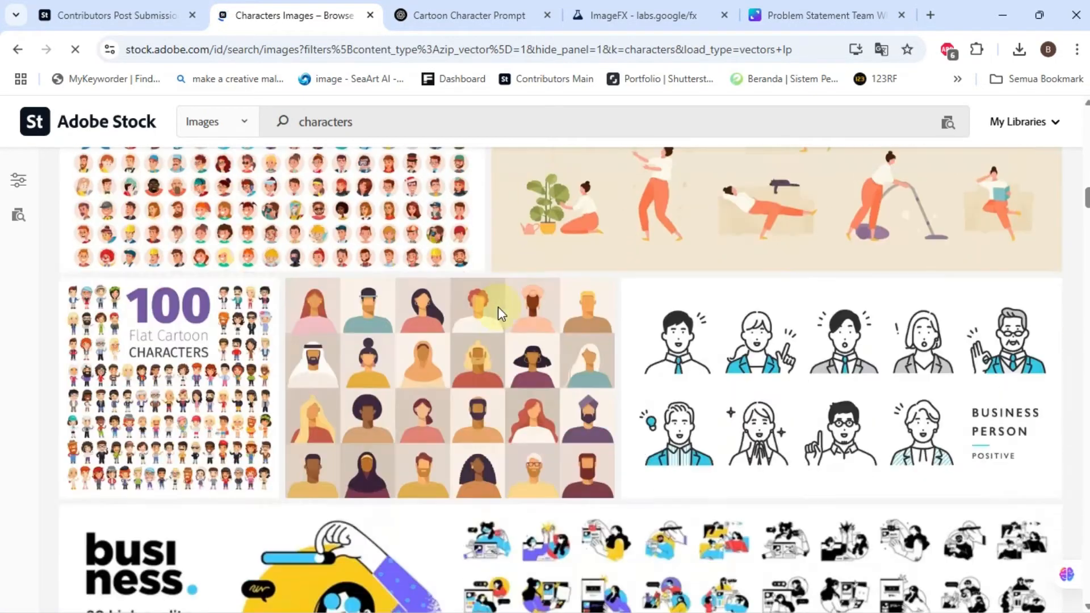
scroll(500, 321, down, 10)
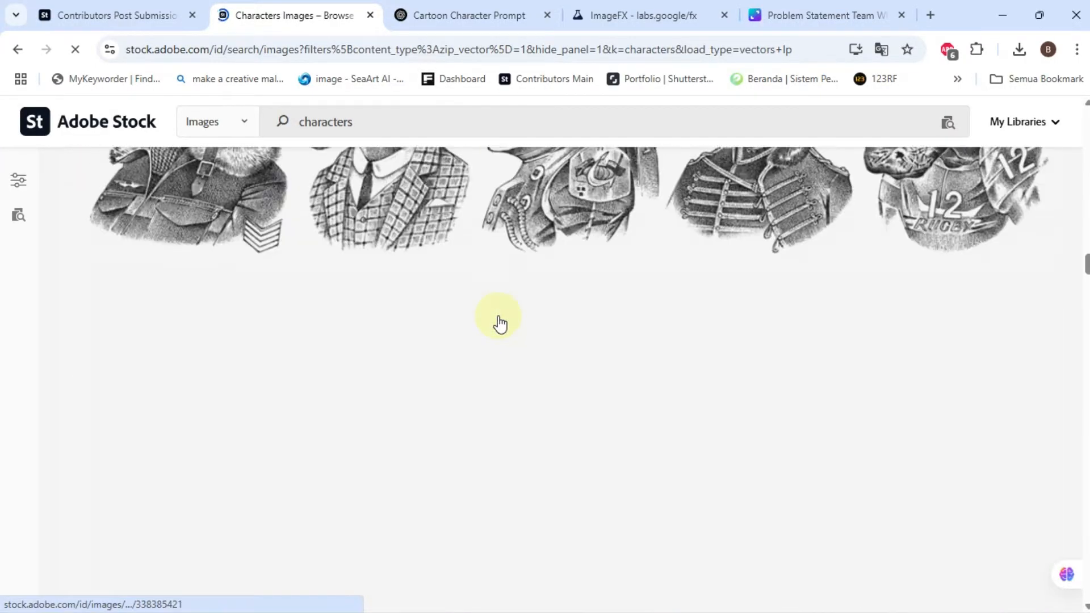
Go back up the Characters results and compare the multi-character sets around the Business Illustration and 144 Avatars images.
scroll(500, 321, up, 5)
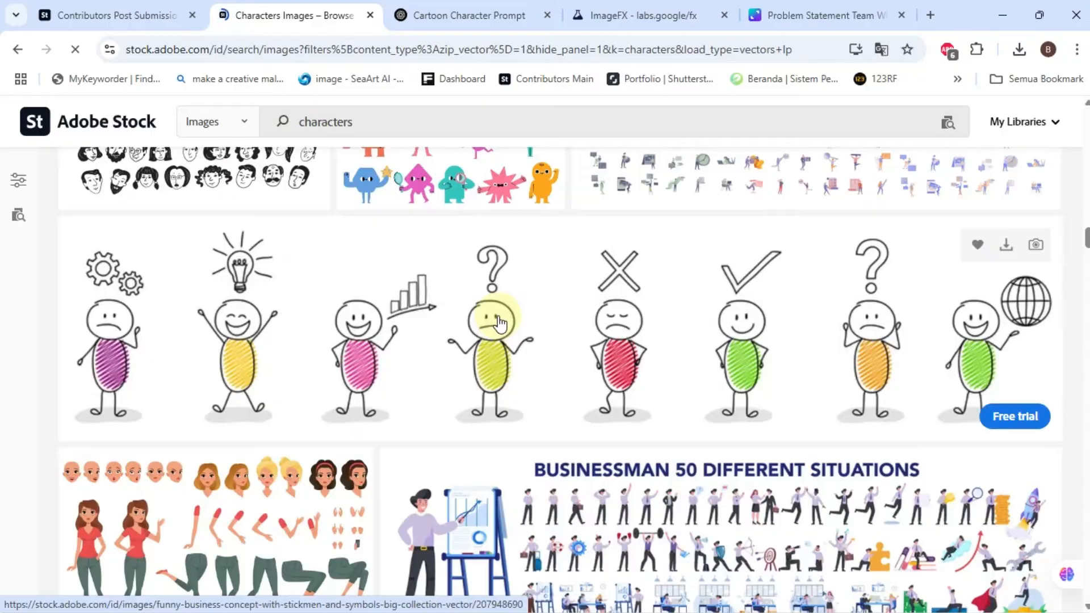
scroll(499, 322, up, 10)
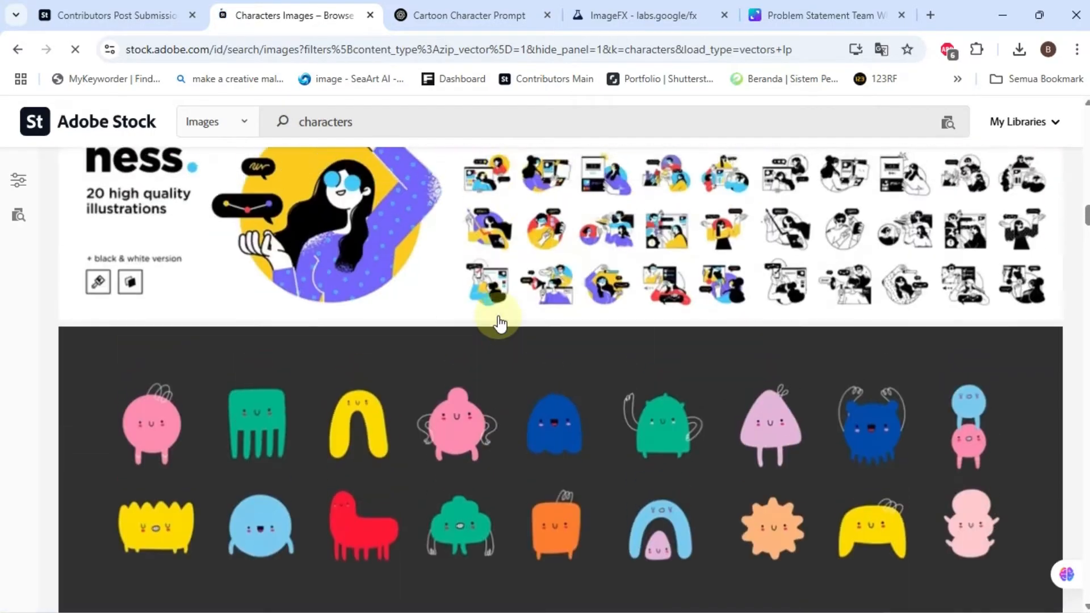
scroll(499, 322, up, 7)
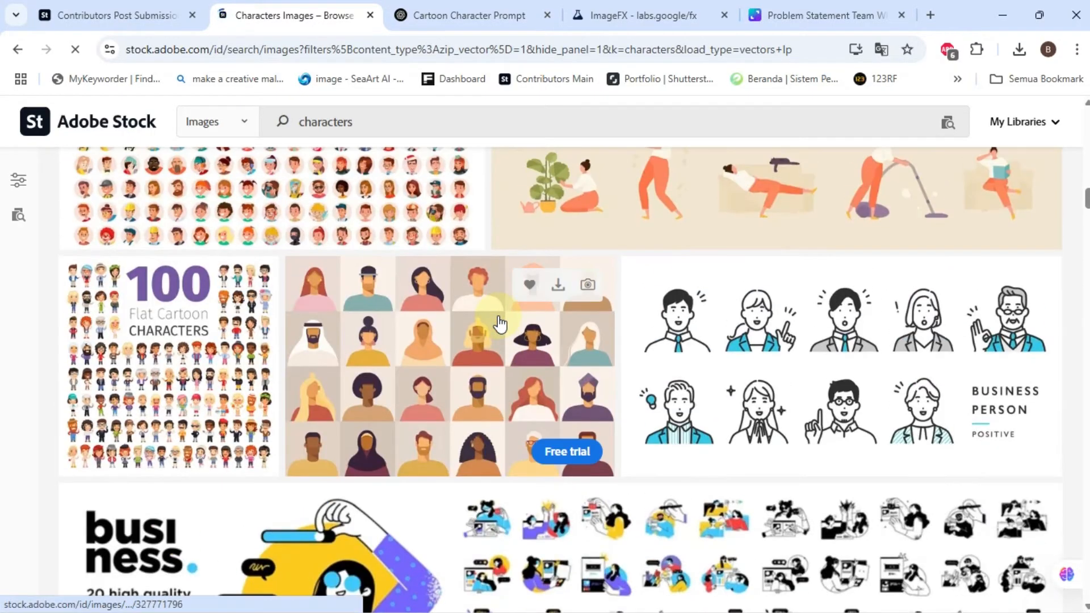
scroll(500, 324, up, 1)
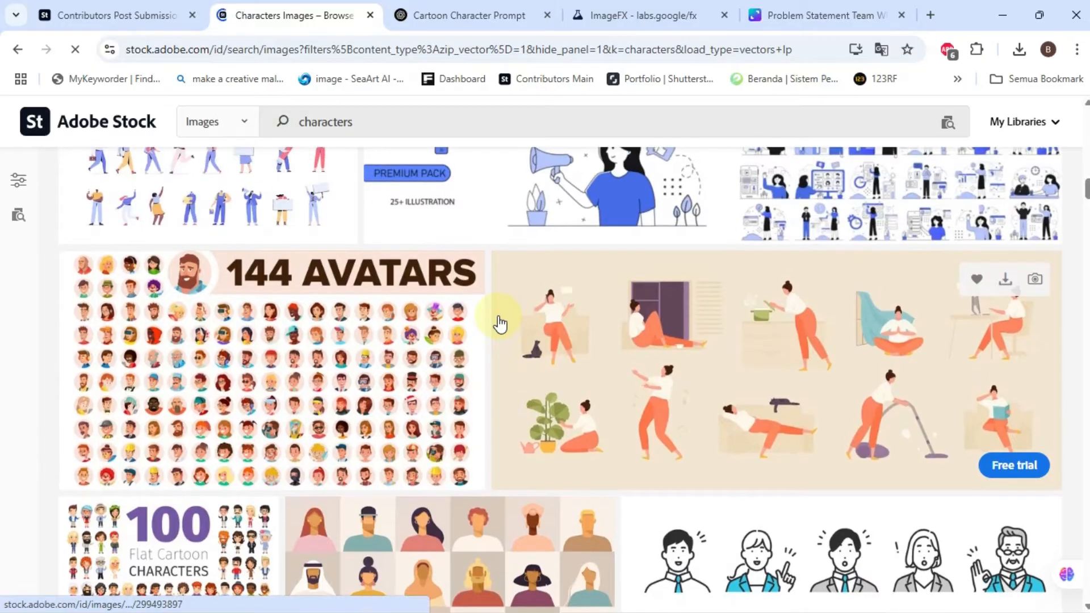
scroll(500, 323, up, 3)
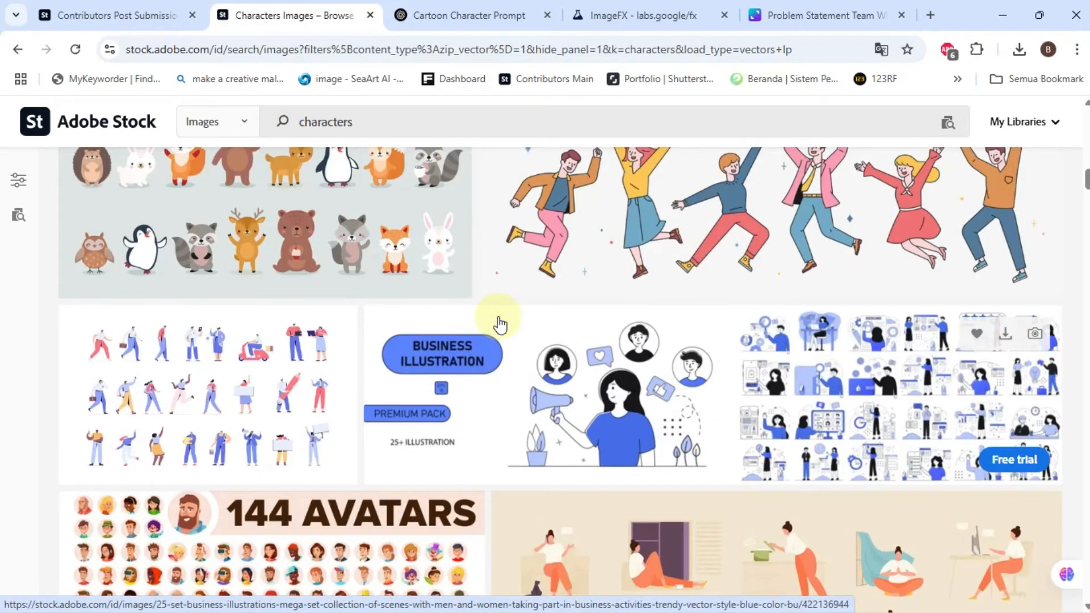
scroll(499, 323, down, 2)
scroll(499, 325, up, 1)
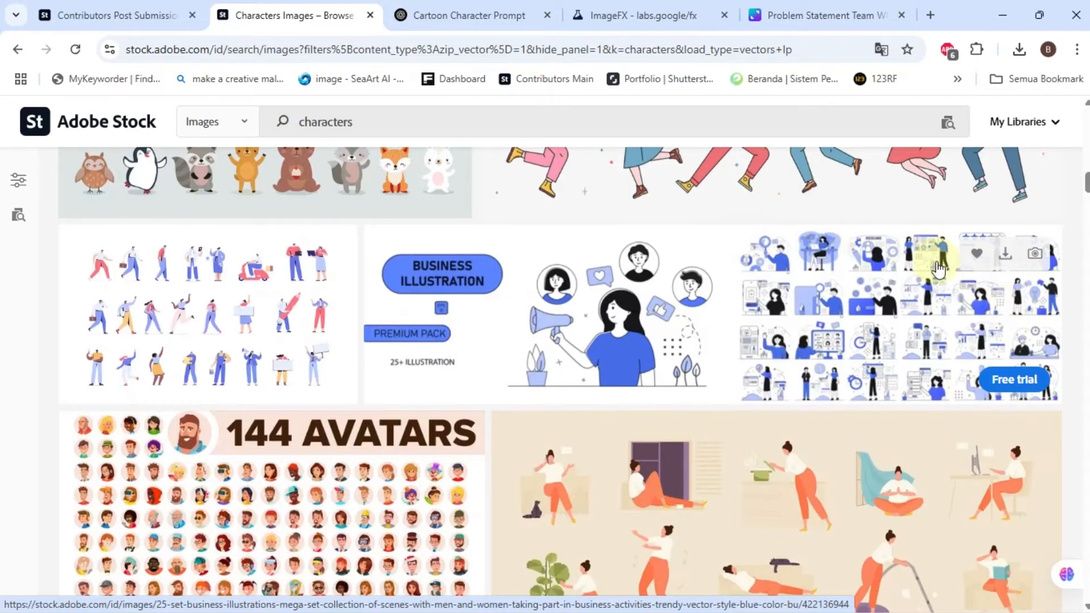
scroll(905, 297, down, 2)
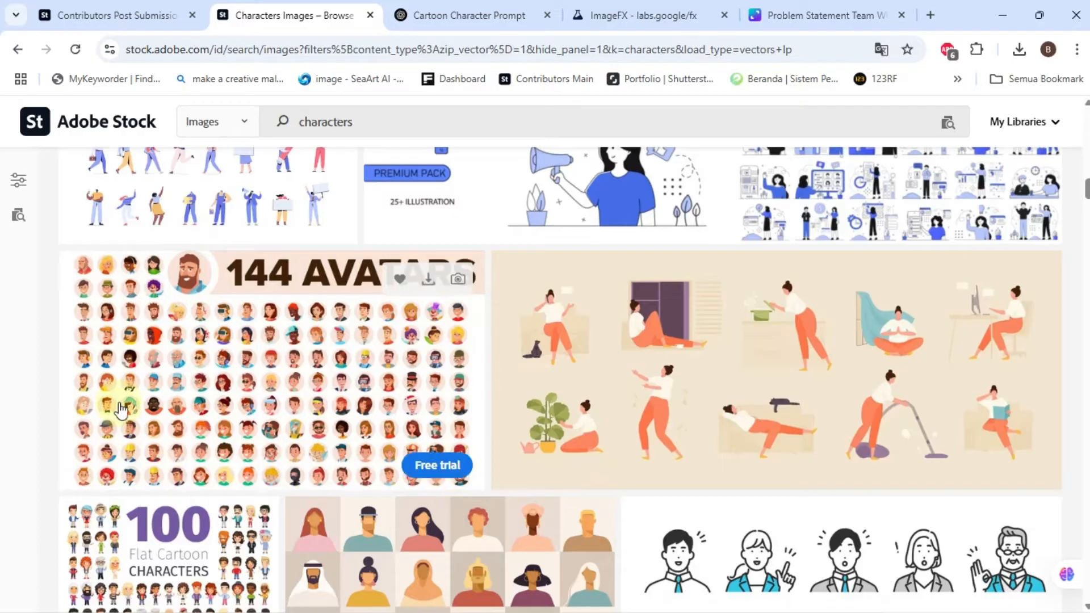
scroll(136, 300, down, 1)
scroll(136, 300, up, 1)
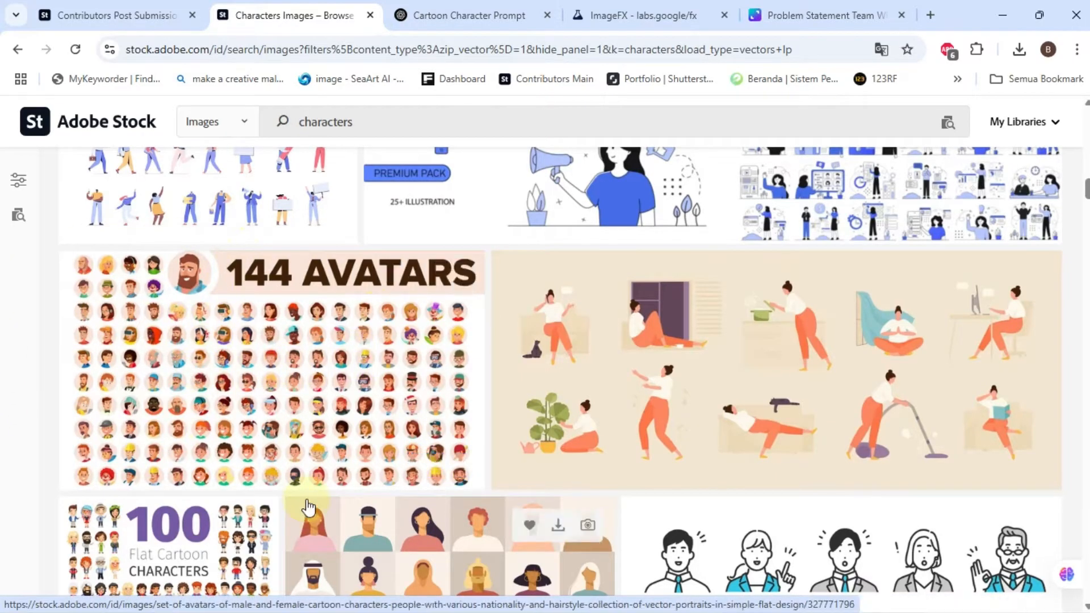
scroll(315, 446, up, 10)
scroll(317, 448, down, 10)
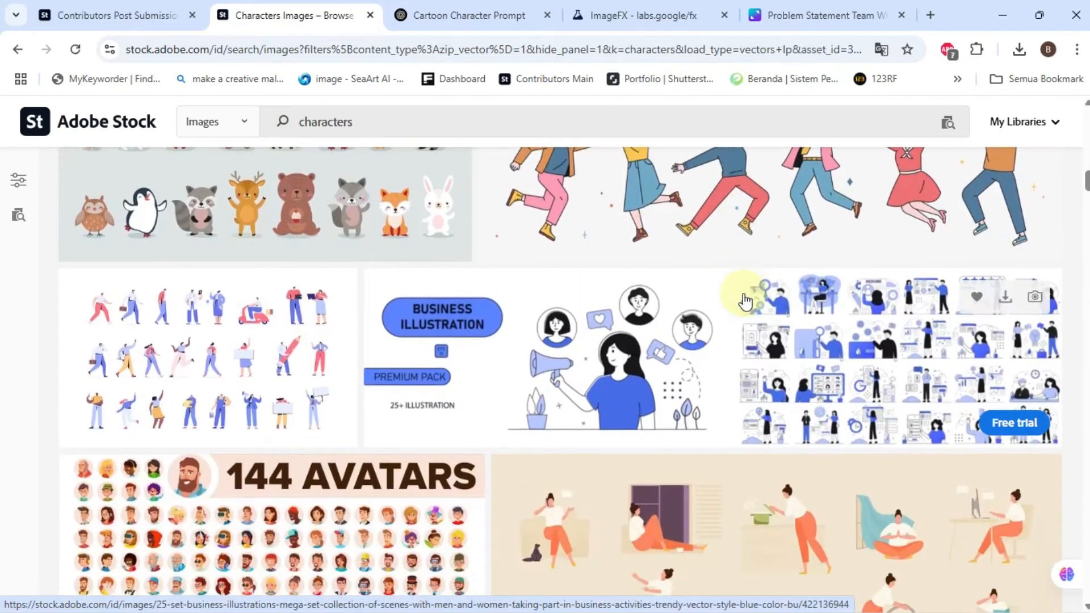
scroll(744, 293, up, 3)
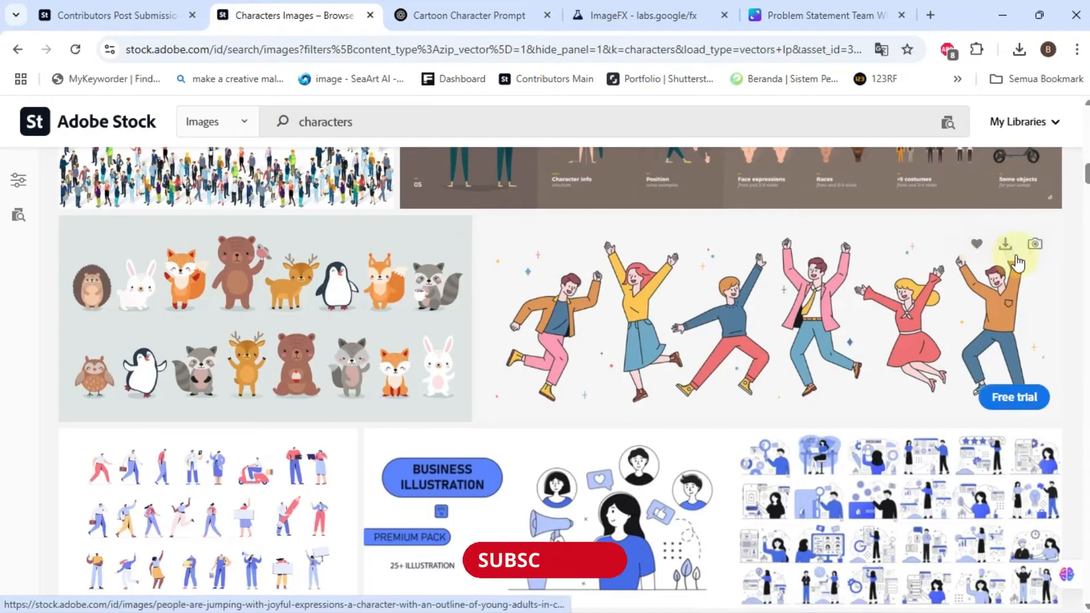
Open the details of the illustration of six people jumping joyfully and review its preview and description.
click(915, 278)
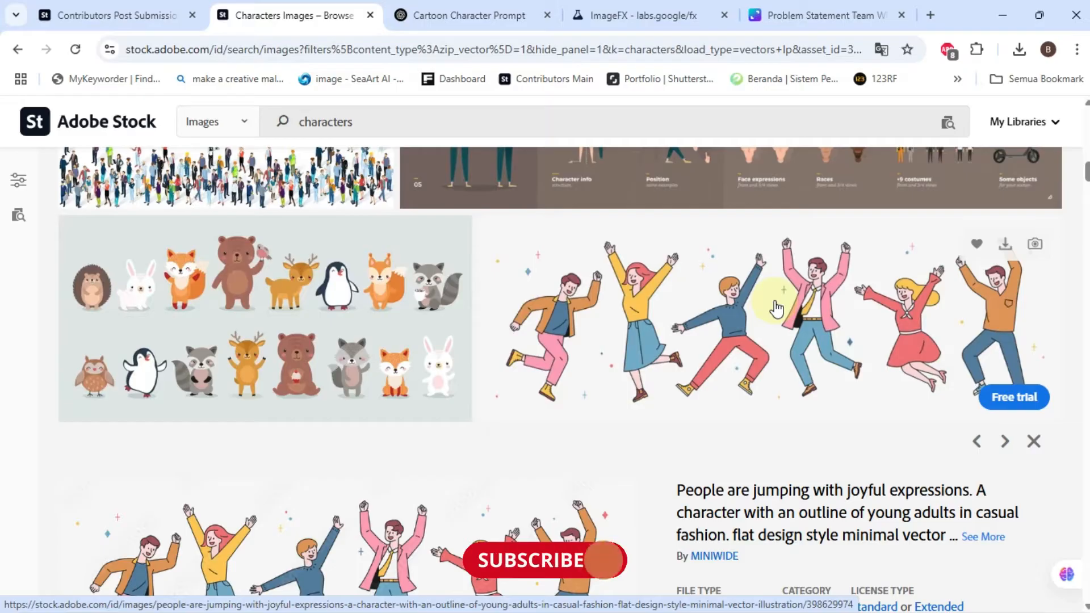
scroll(761, 332, down, 3)
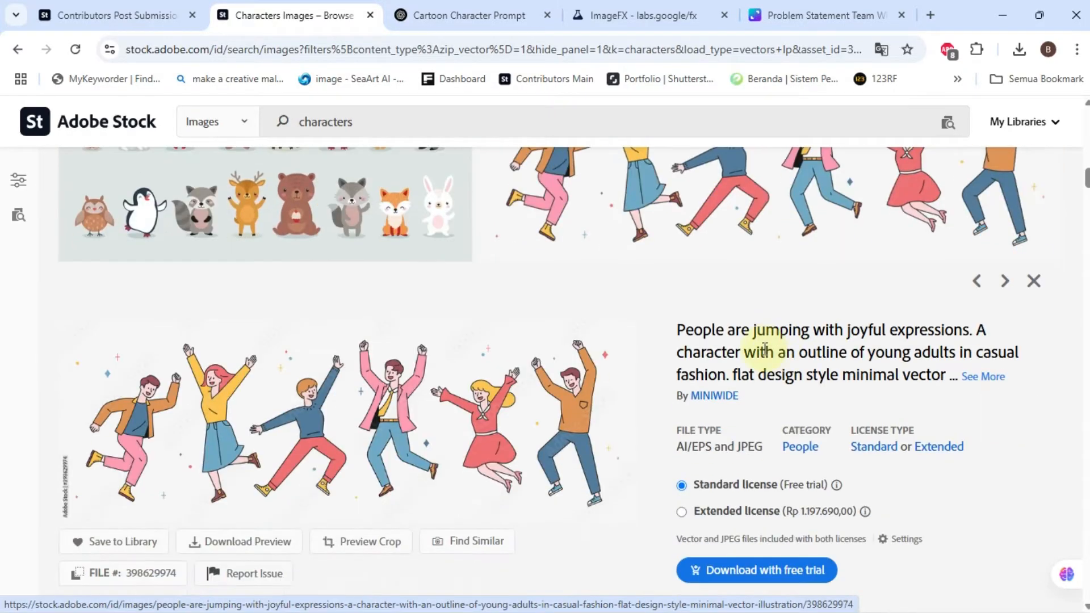
scroll(765, 348, up, 1)
scroll(761, 352, up, 1)
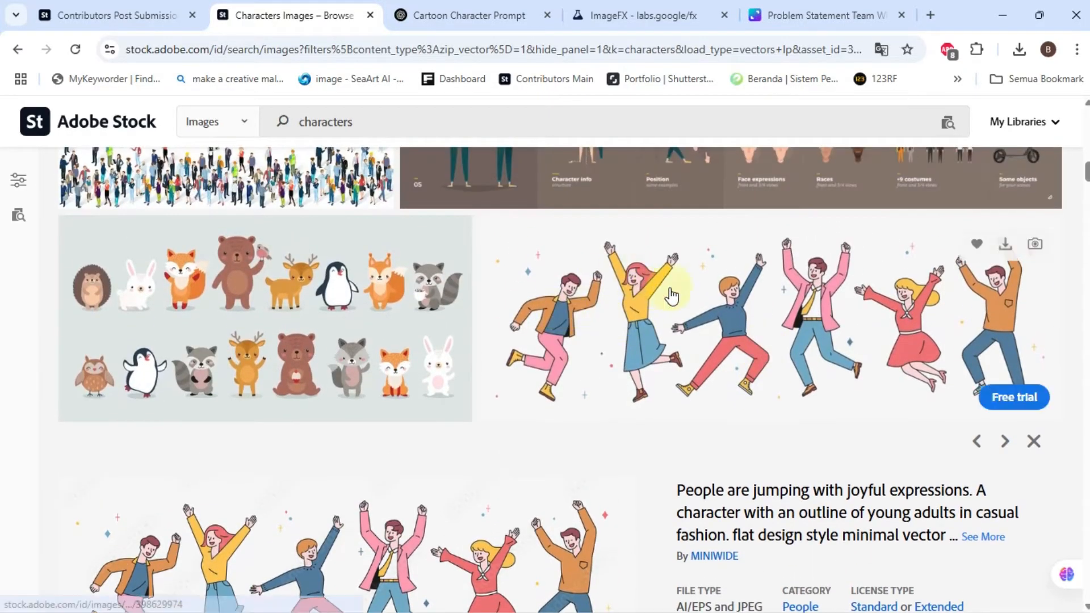
scroll(964, 309, down, 2)
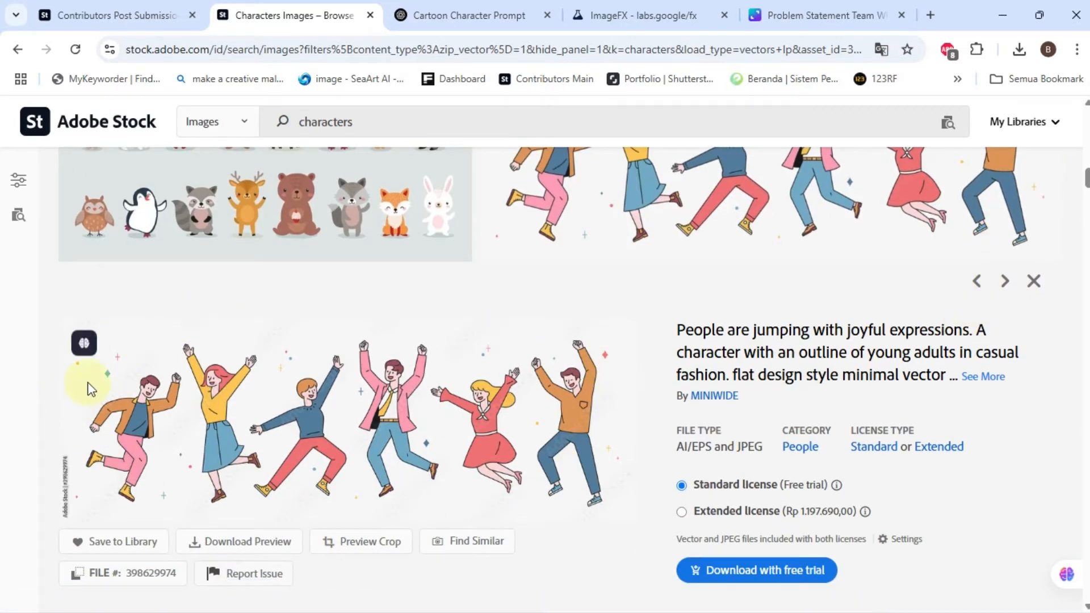
Save the preview image of the jumping people as a JPEG in the Downloads folder.
right_click(335, 394)
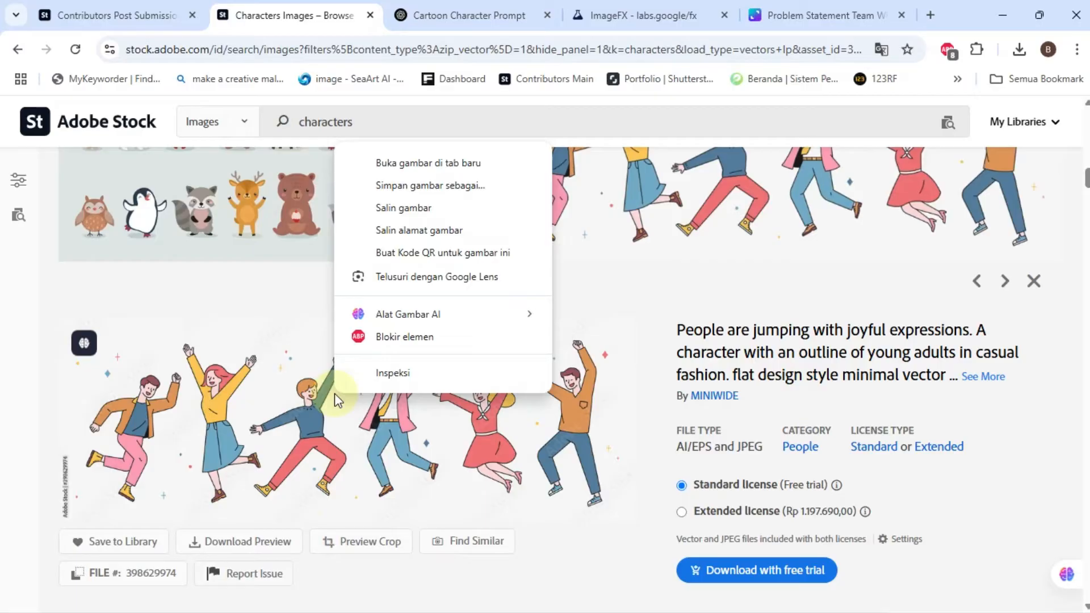
click(413, 190)
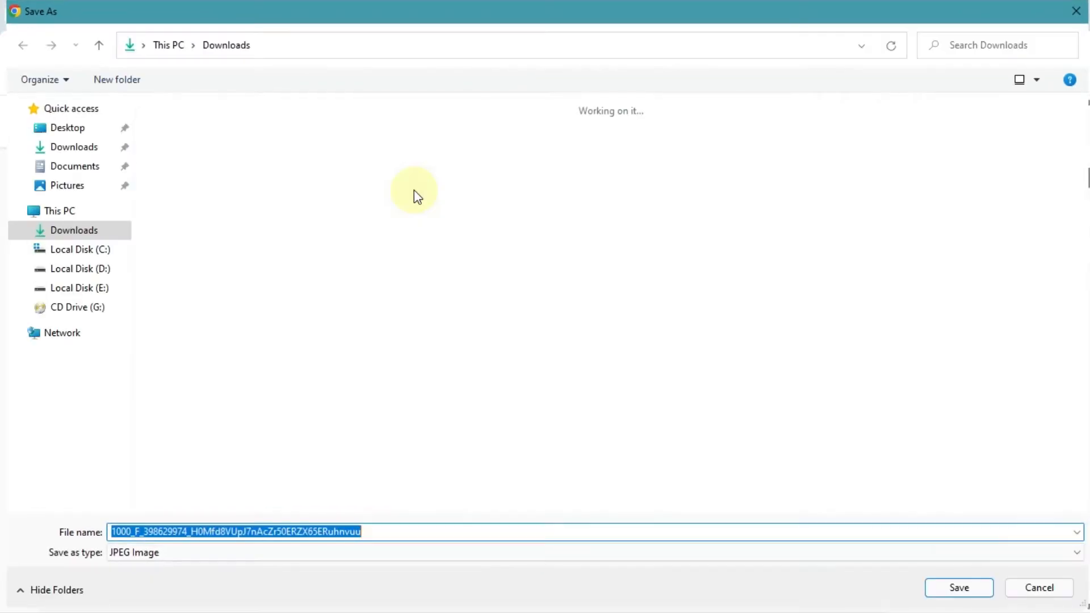
click(948, 588)
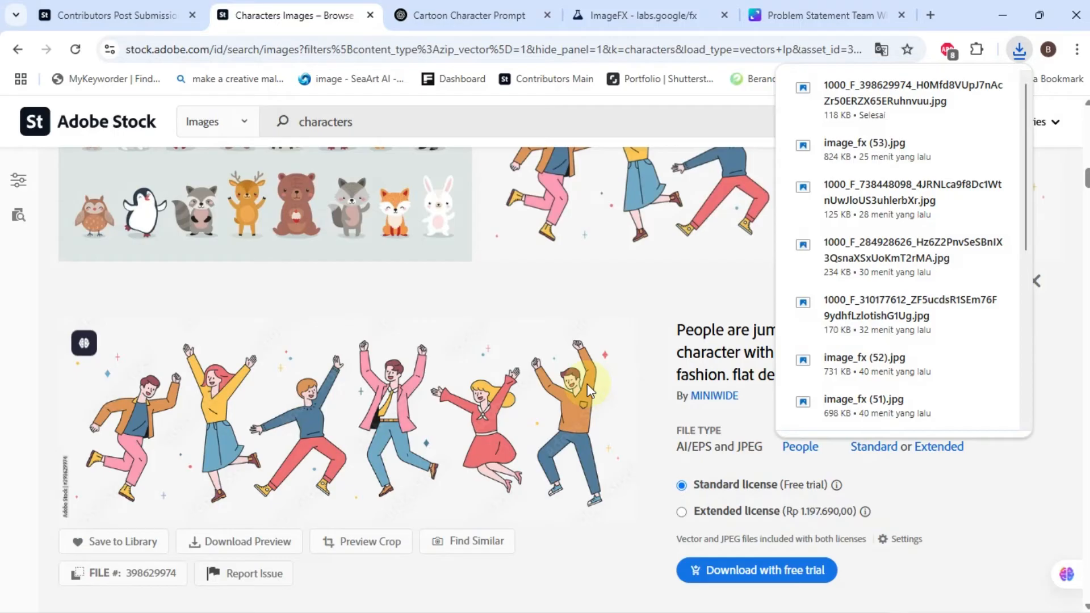
click(641, 15)
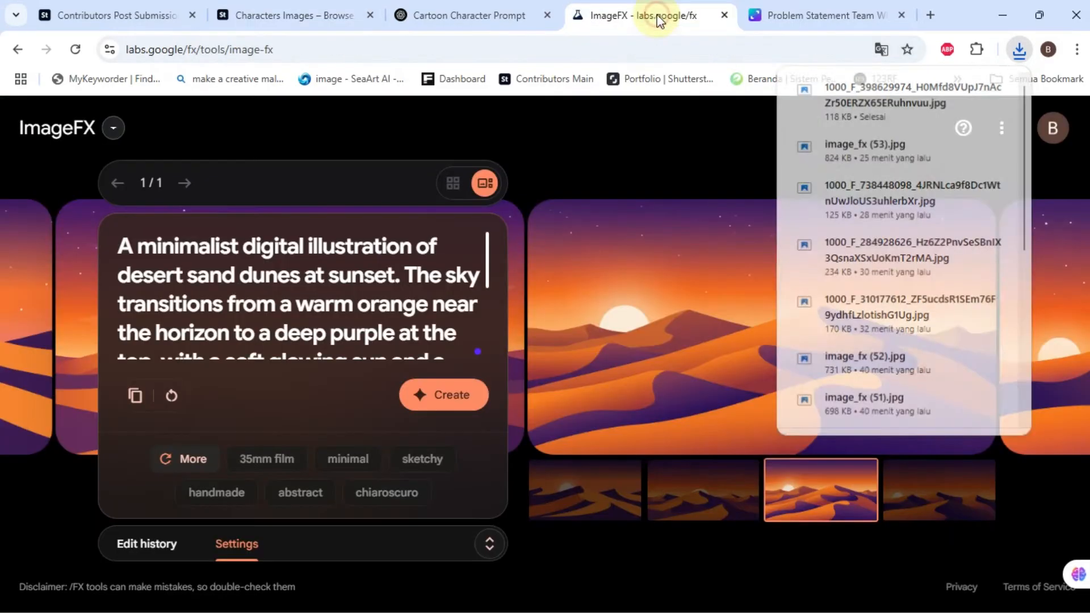
click(473, 21)
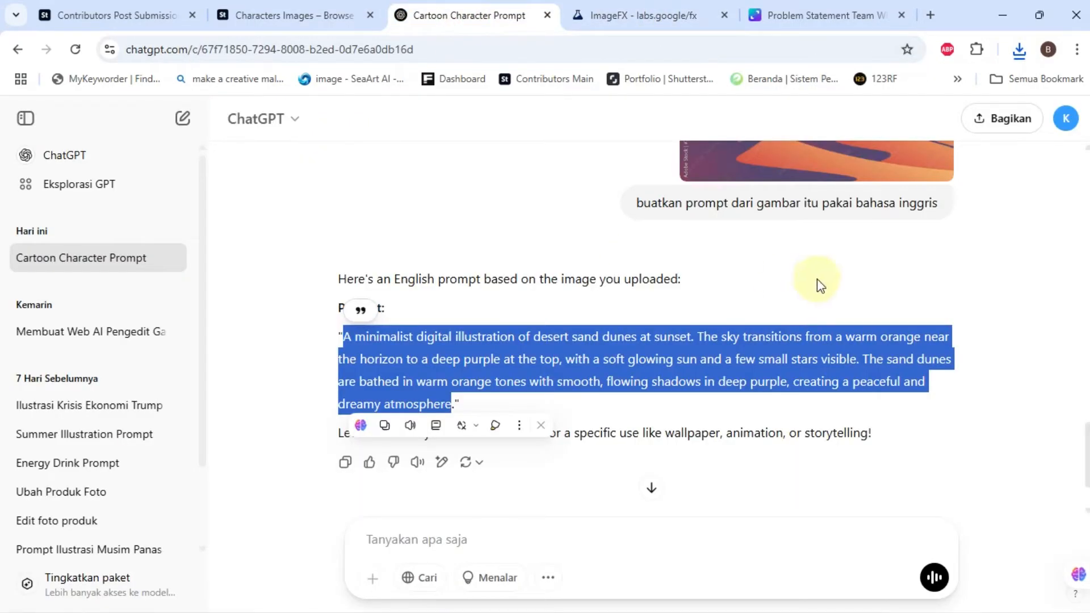
click(296, 15)
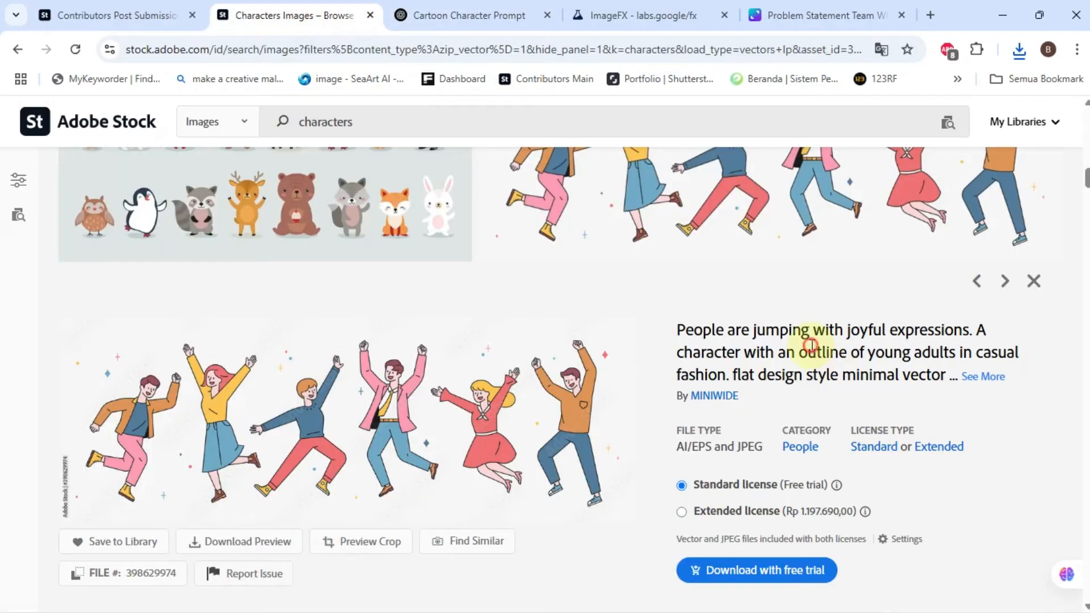
Expand the full title of the jumping people illustration and copy its text, from "People are jumping" to "minimal vector illustration.".
drag(676, 329, 944, 373)
click(983, 377)
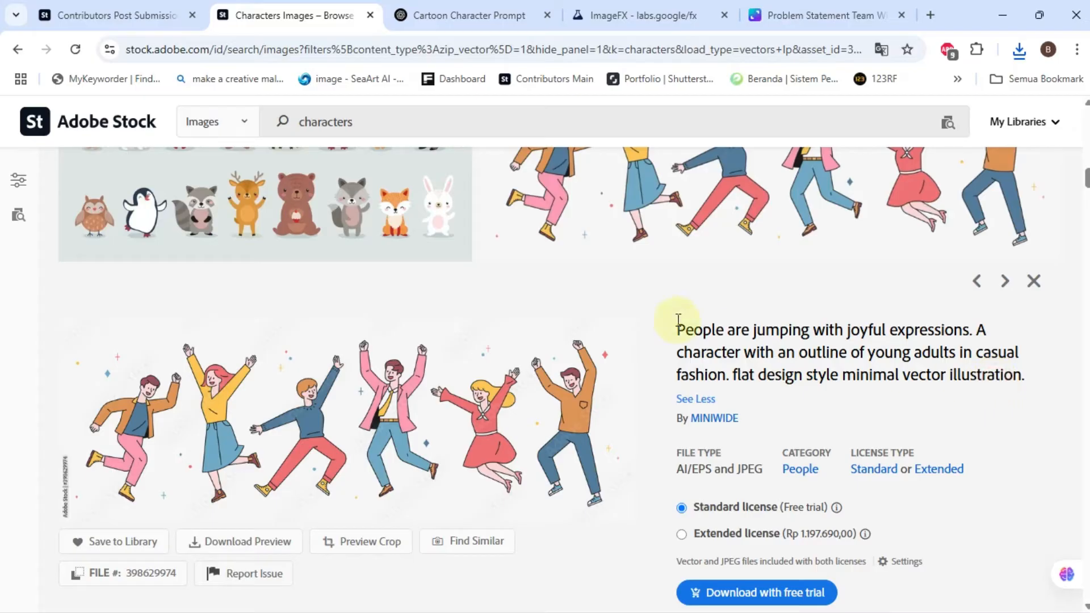
drag(674, 328, 1038, 384)
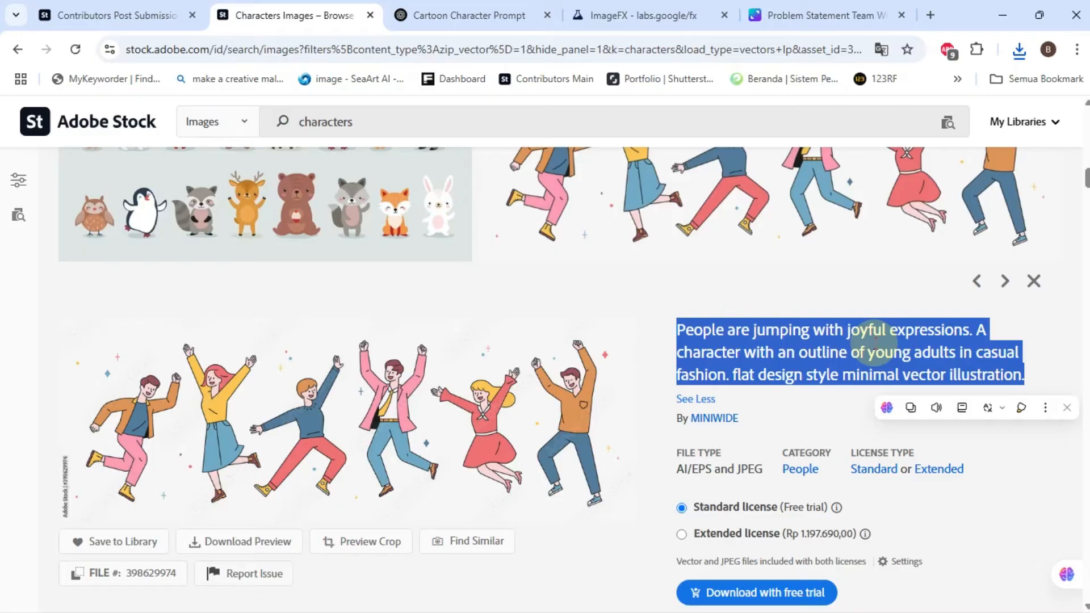
scroll(874, 341, down, 4)
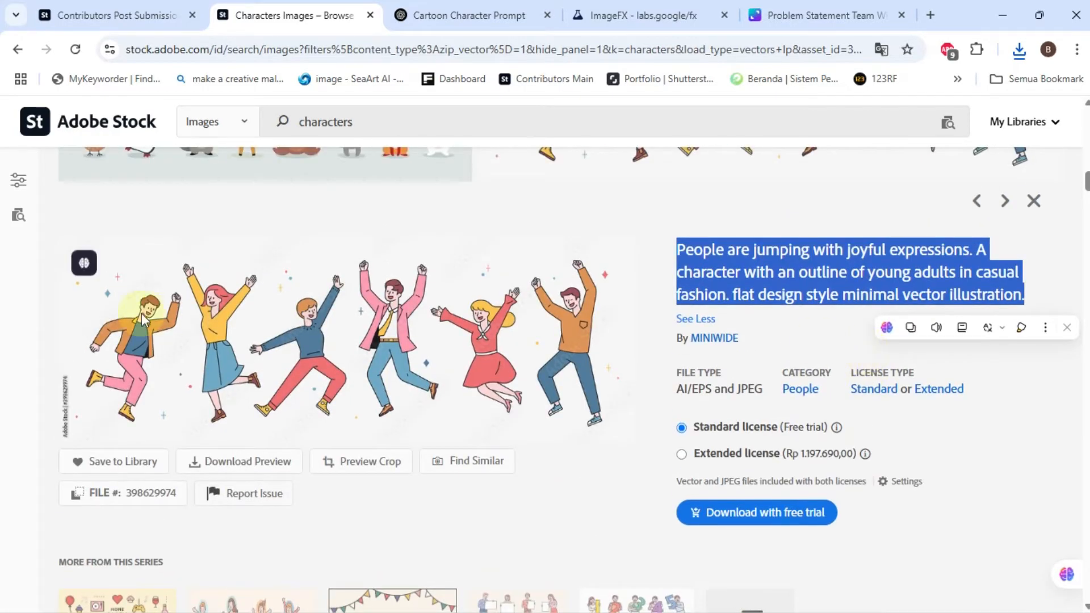
scroll(514, 307, down, 4)
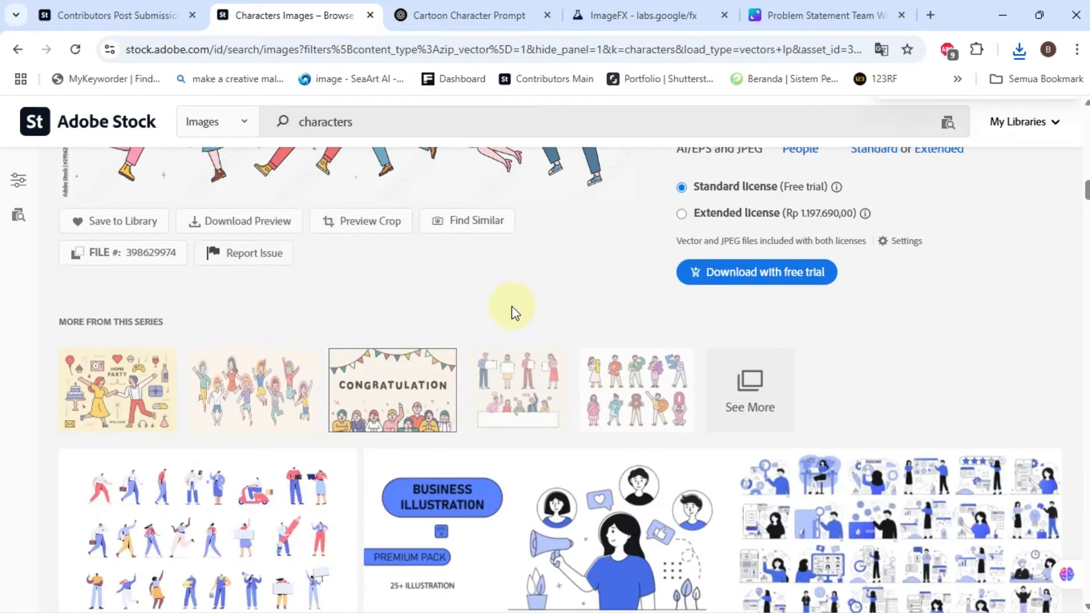
scroll(513, 310, down, 4)
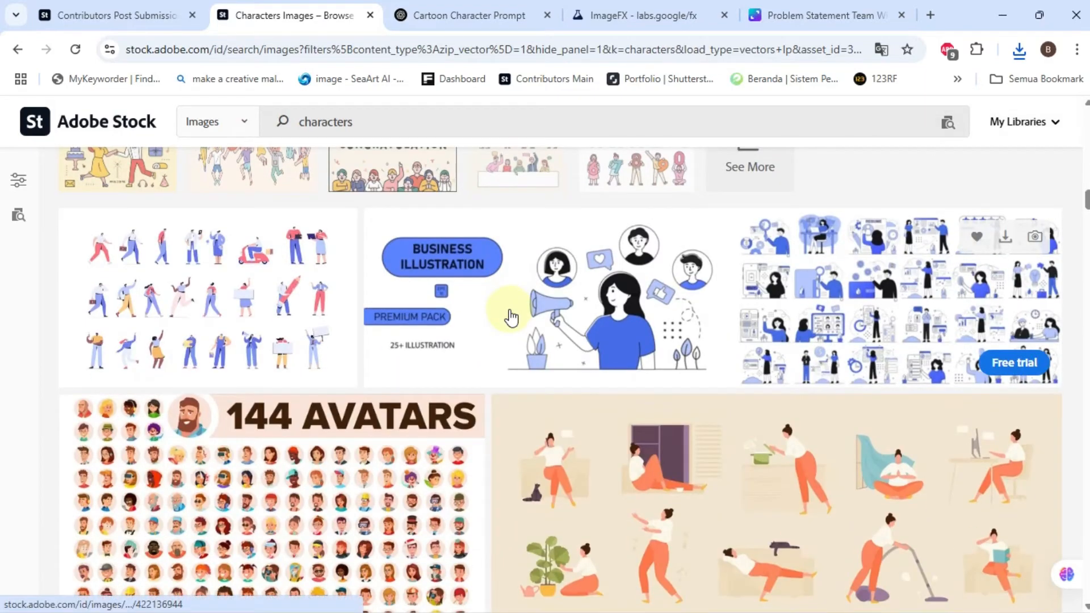
scroll(512, 316, up, 8)
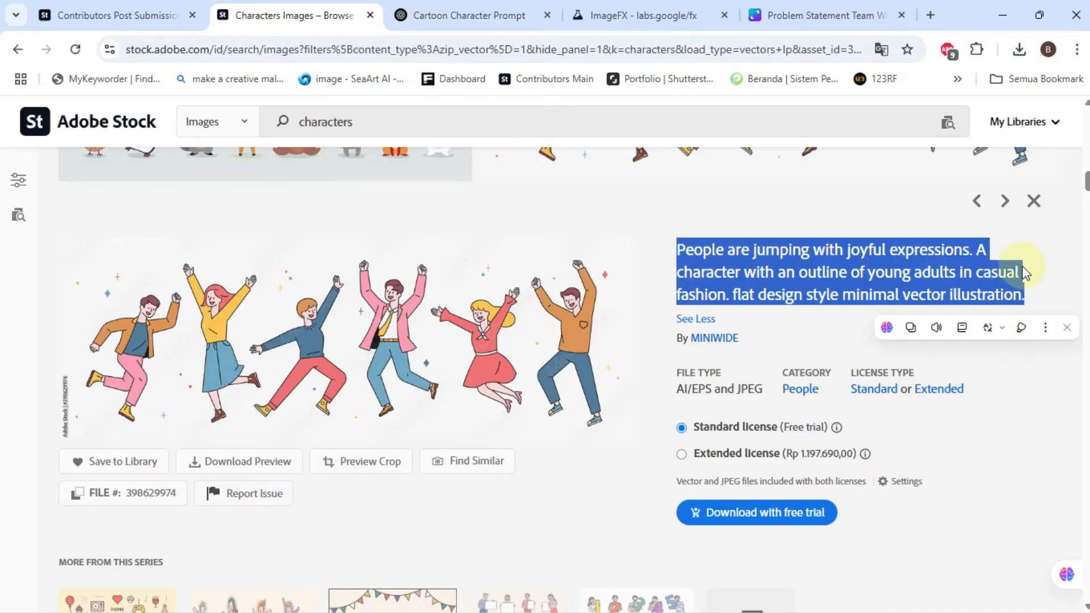
right_click(766, 272)
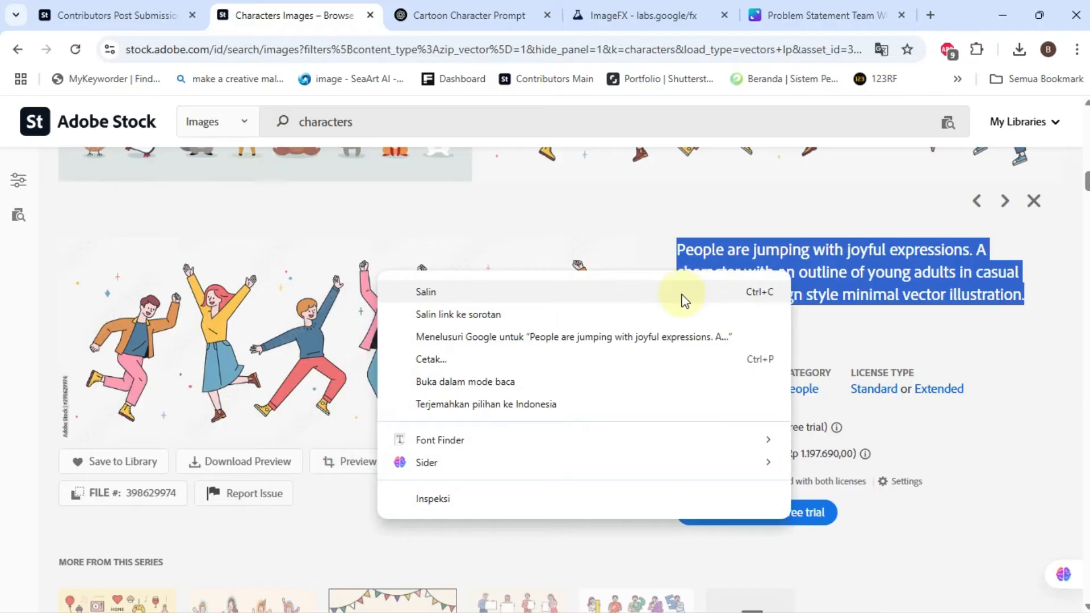
click(685, 301)
Switch to ImageFX, generate images with the copied title as the new prompt, and show the light-blue background result.
click(636, 15)
key(ctrl+a)
key(ctrl+v)
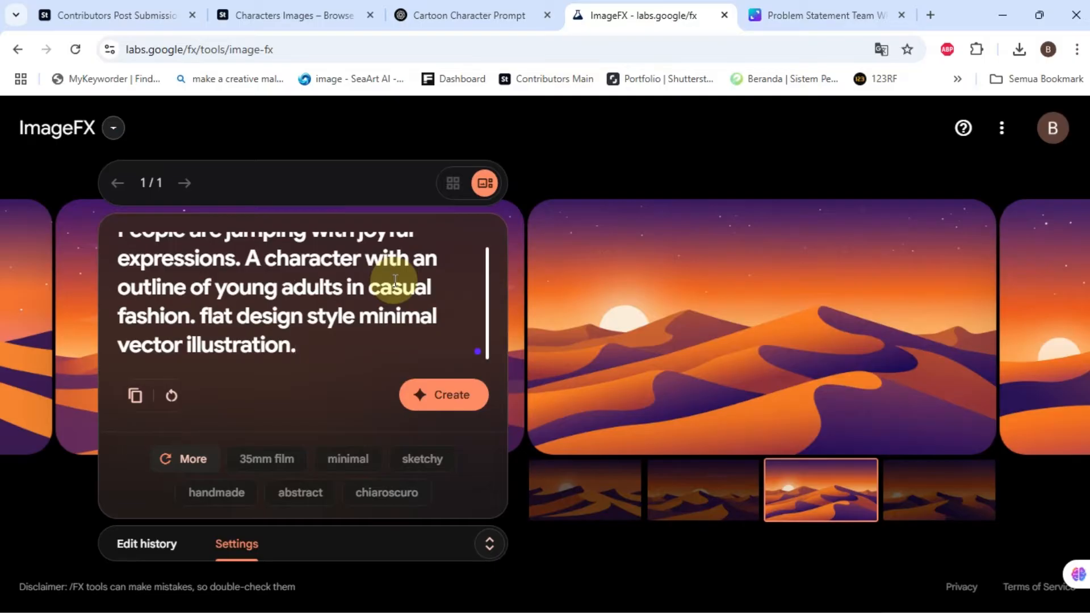
click(447, 393)
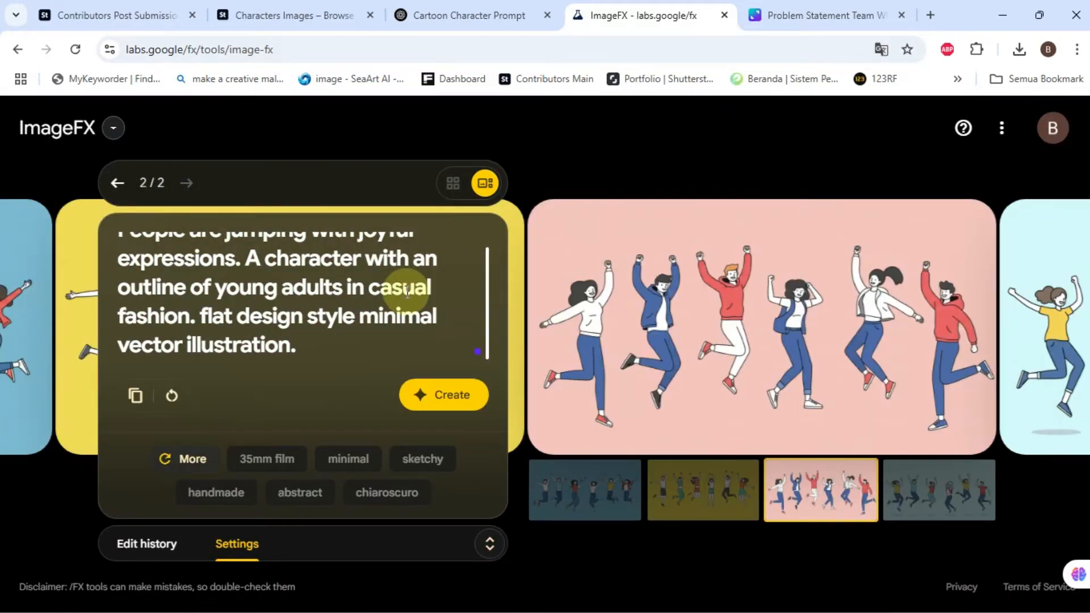
click(588, 493)
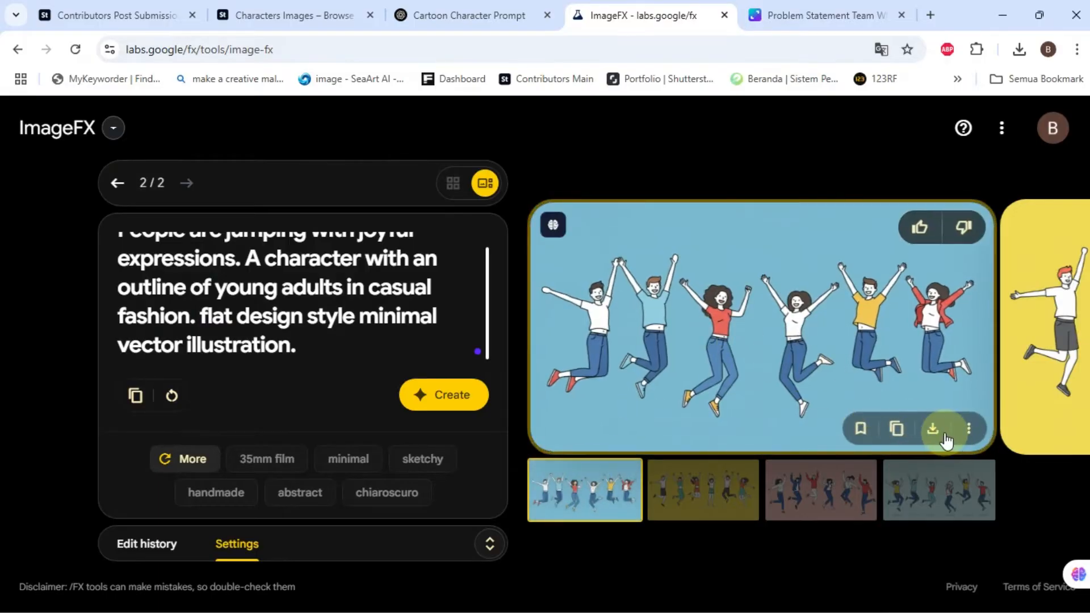
Download all four generated images of jumping people: the blue, yellow, pink and light-cyan background versions.
click(933, 429)
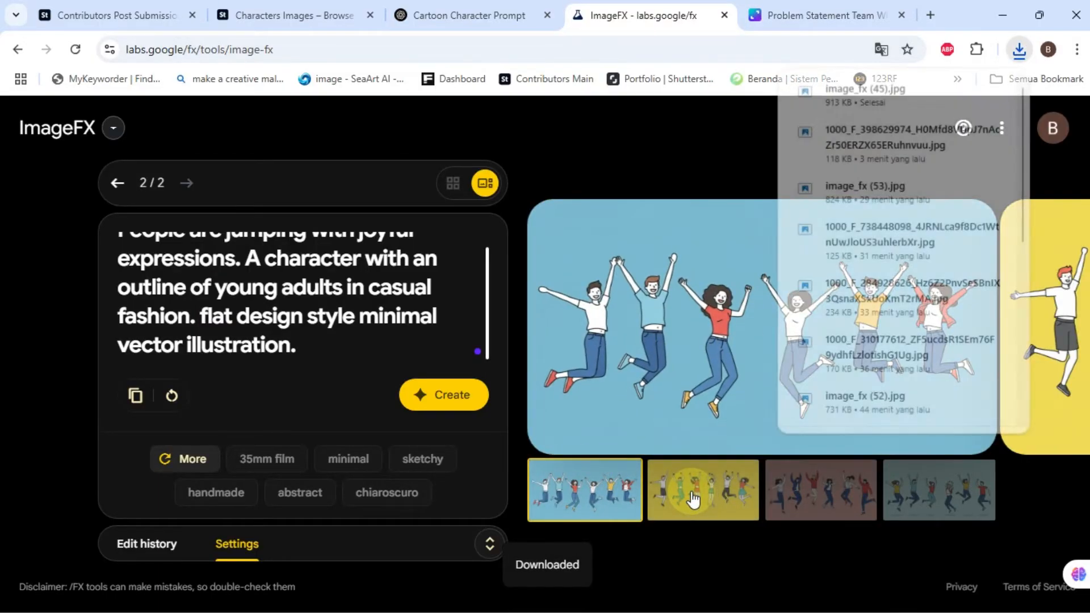
click(693, 498)
click(931, 431)
click(800, 506)
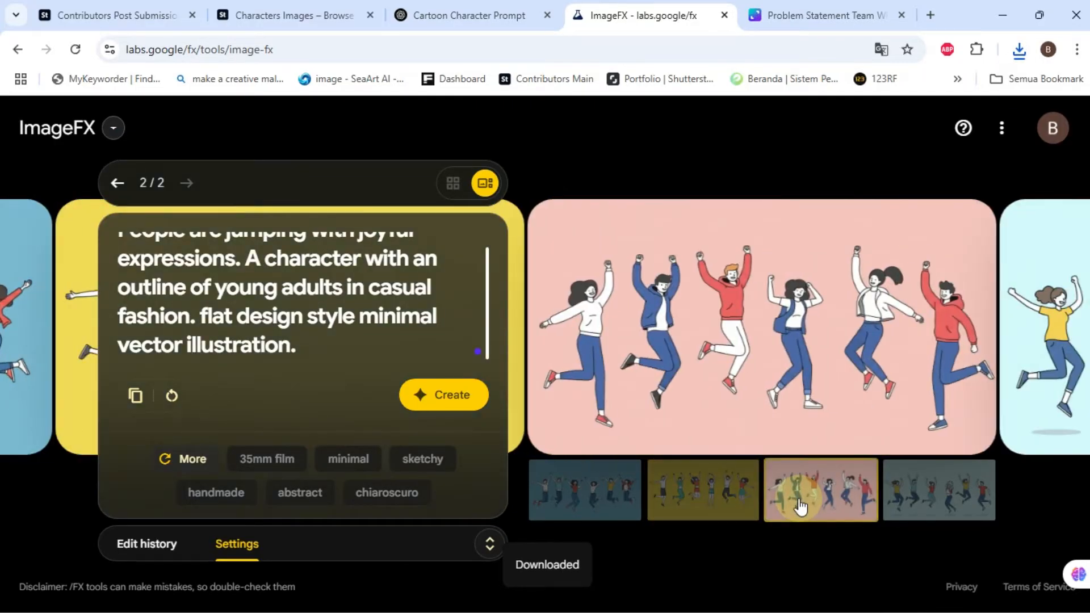
click(931, 429)
click(928, 493)
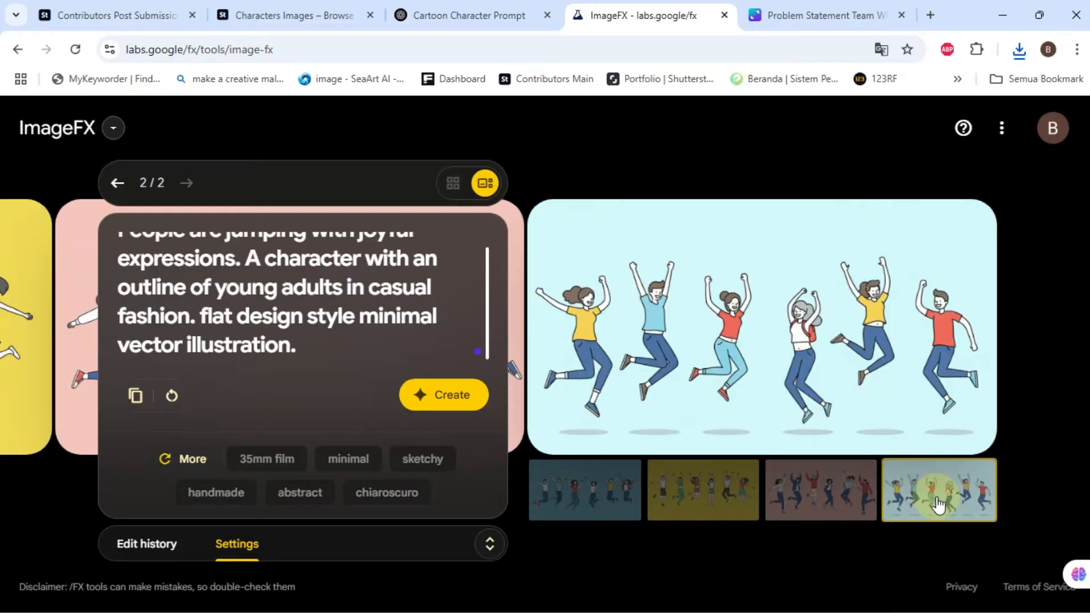
click(942, 437)
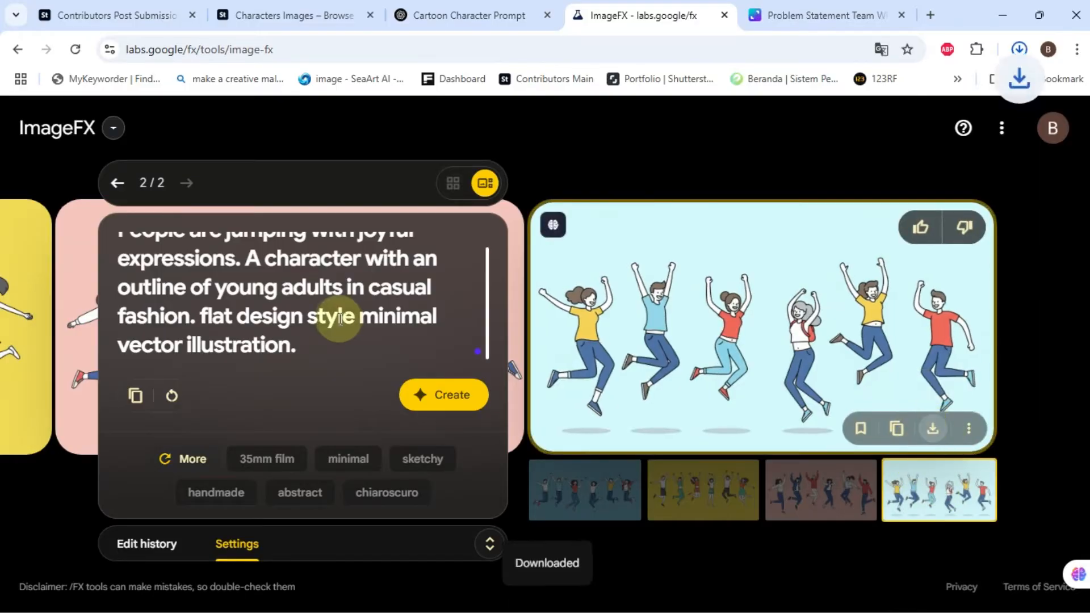
Compare the Adobe Stock reference of jumping people with each of the four images generated in ImageFX.
click(590, 504)
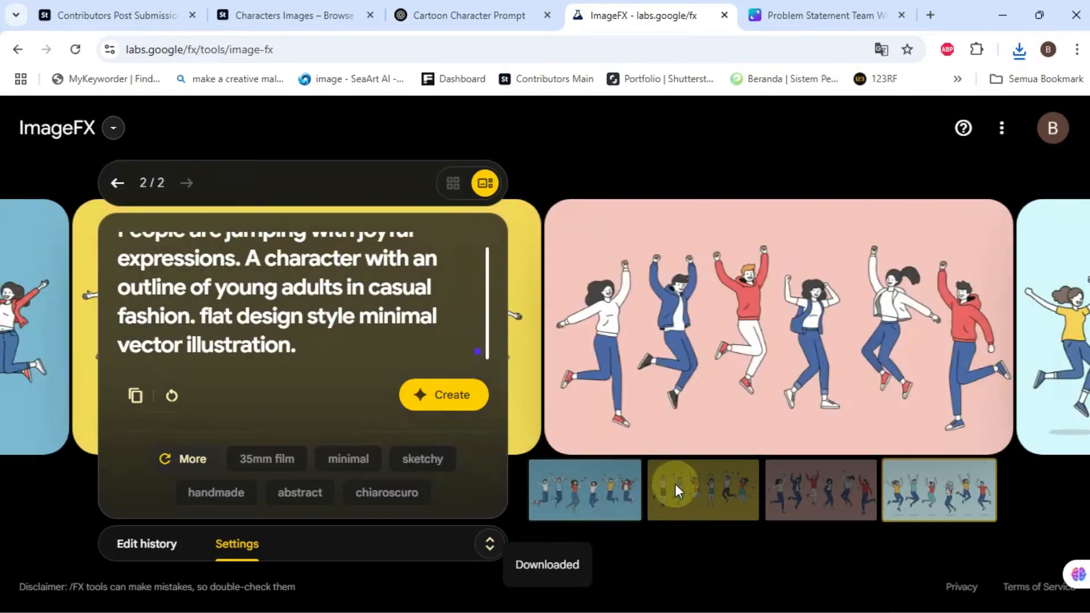
click(285, 16)
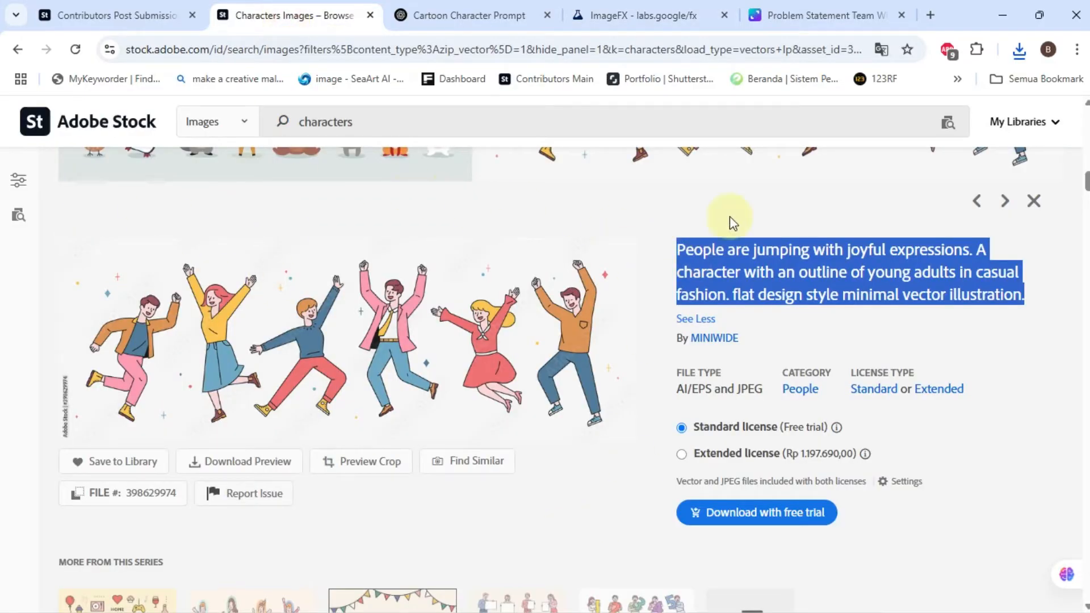
click(622, 15)
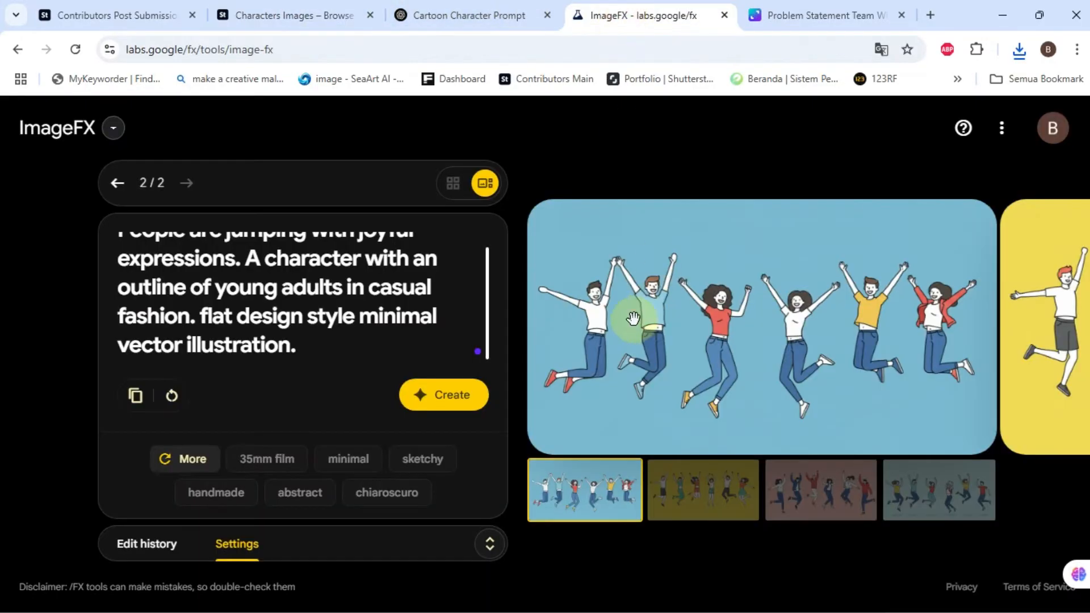
click(689, 478)
click(823, 488)
click(905, 494)
click(579, 486)
Review the full jumping people prompt and look again at the light-cyan and blue background results.
click(282, 300)
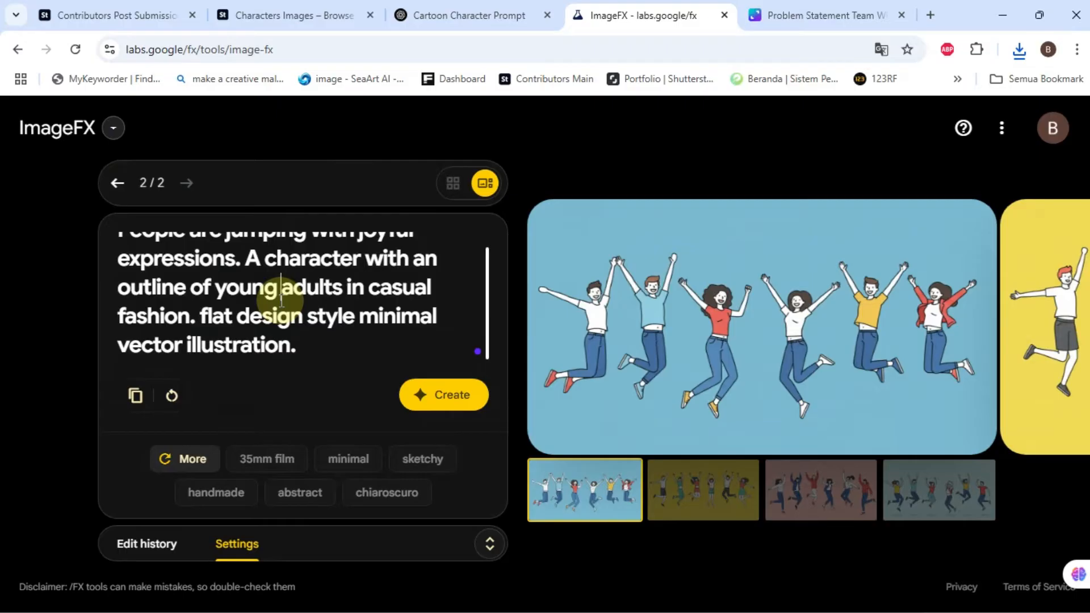
scroll(281, 301, up, 1)
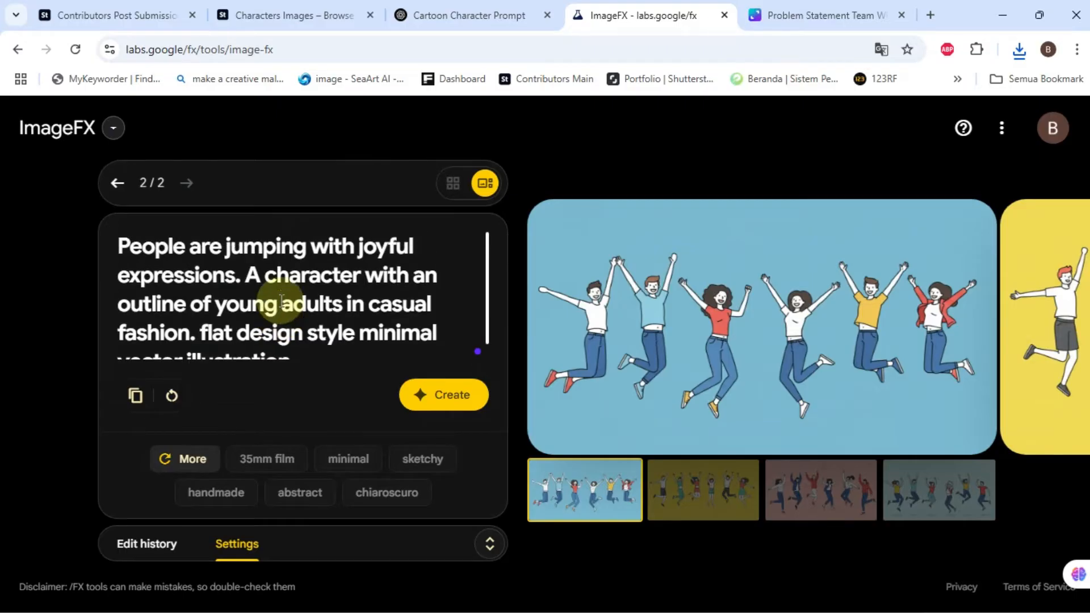
scroll(281, 301, down, 1)
scroll(280, 297, up, 1)
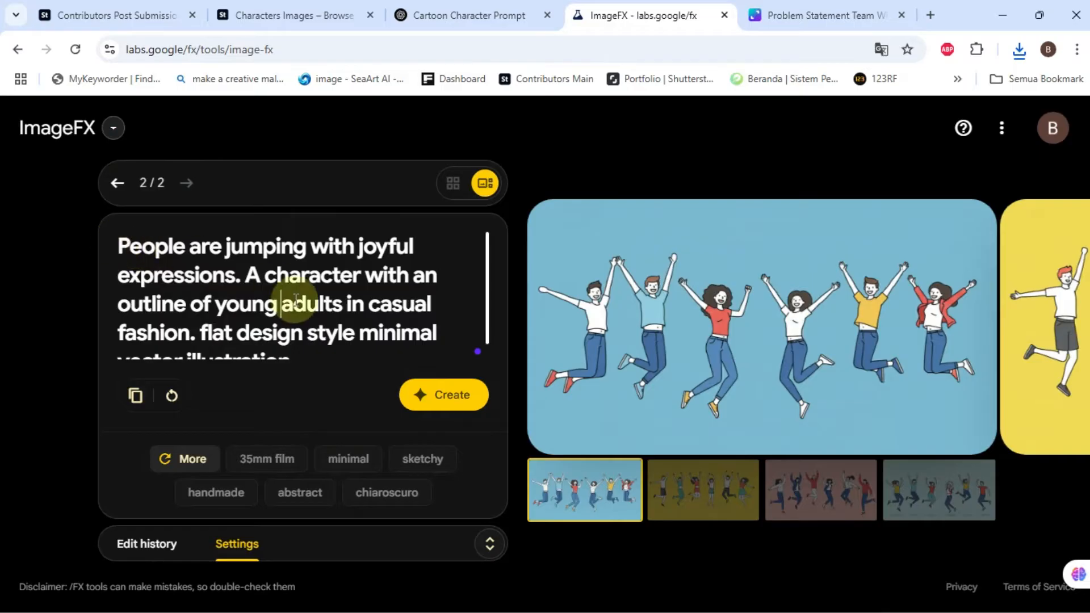
scroll(296, 301, down, 1)
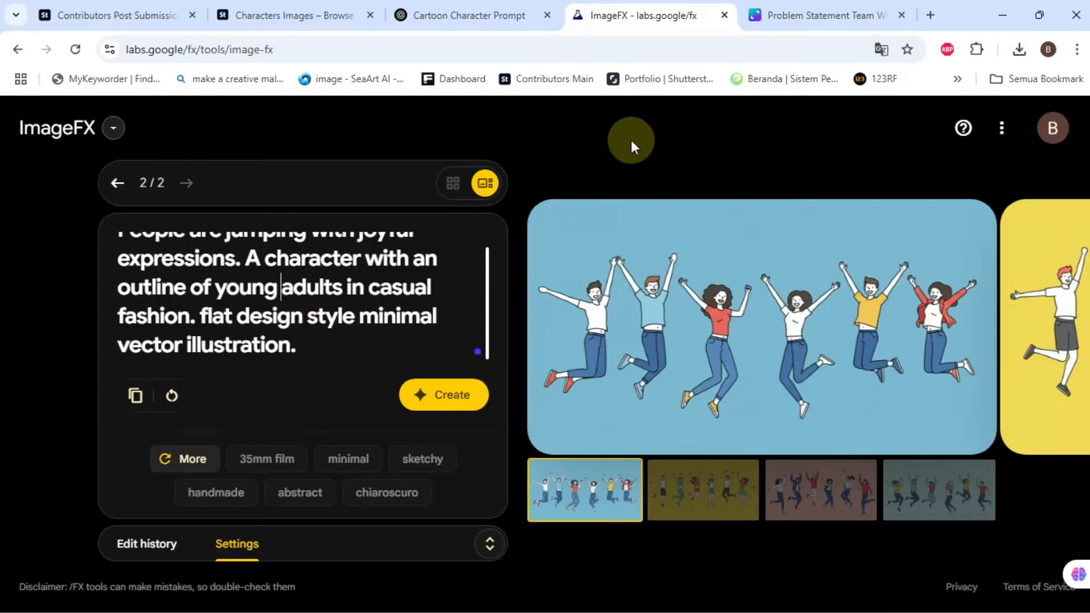
click(931, 492)
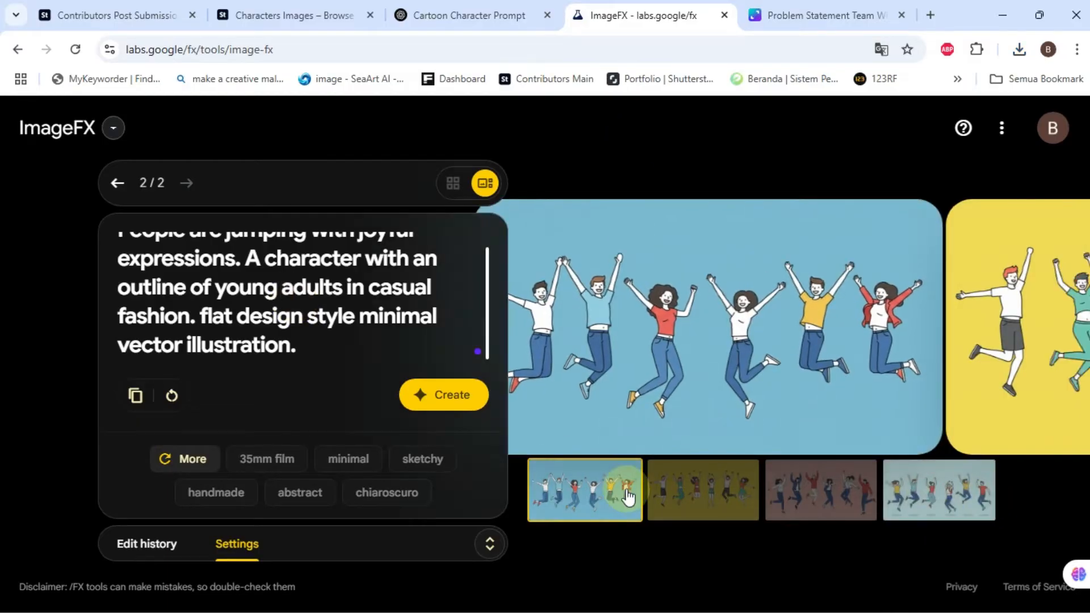
click(596, 493)
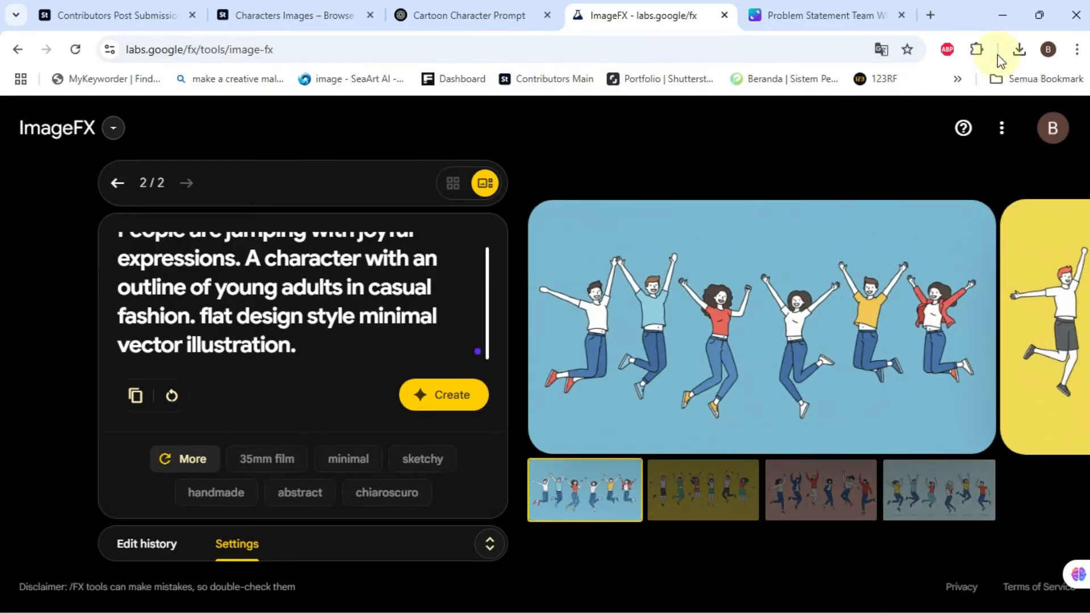
Put the browser away and switch to Vector Magic Desktop Edition.
click(997, 15)
click(904, 43)
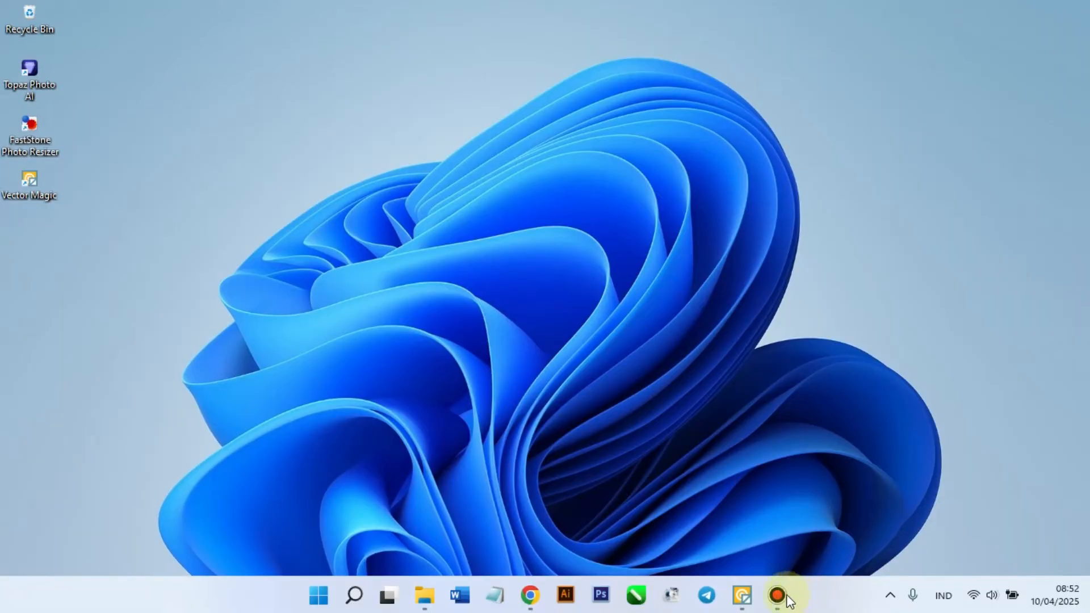
mouse_move(747, 596)
click(733, 513)
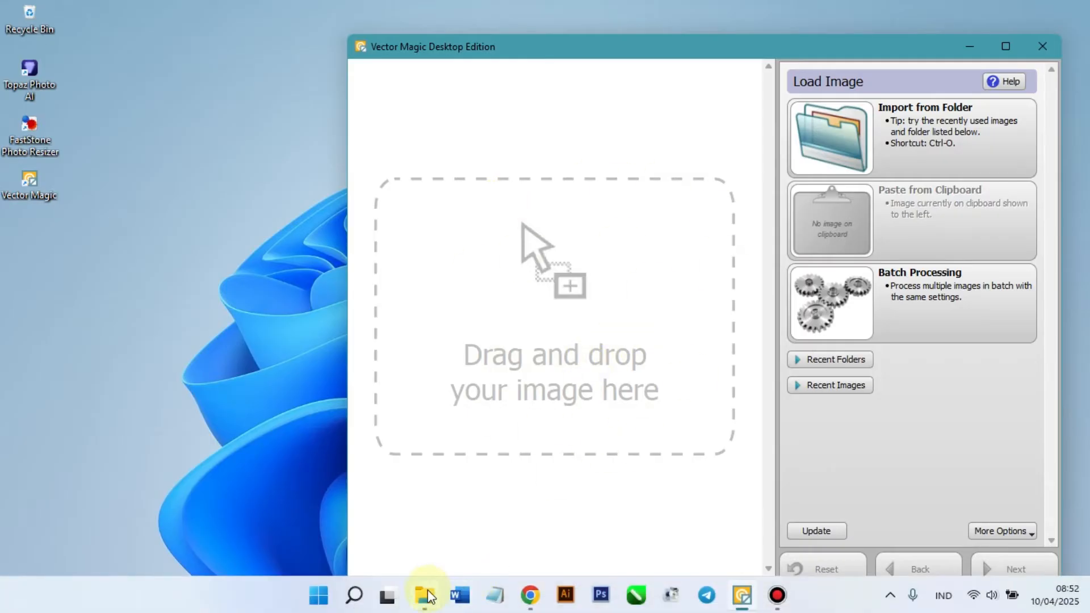
Load image_fx (45) through image_fx (48) from the Downloads folder into Vector Magic's batch processing, then hide the folder window.
click(425, 606)
click(182, 252)
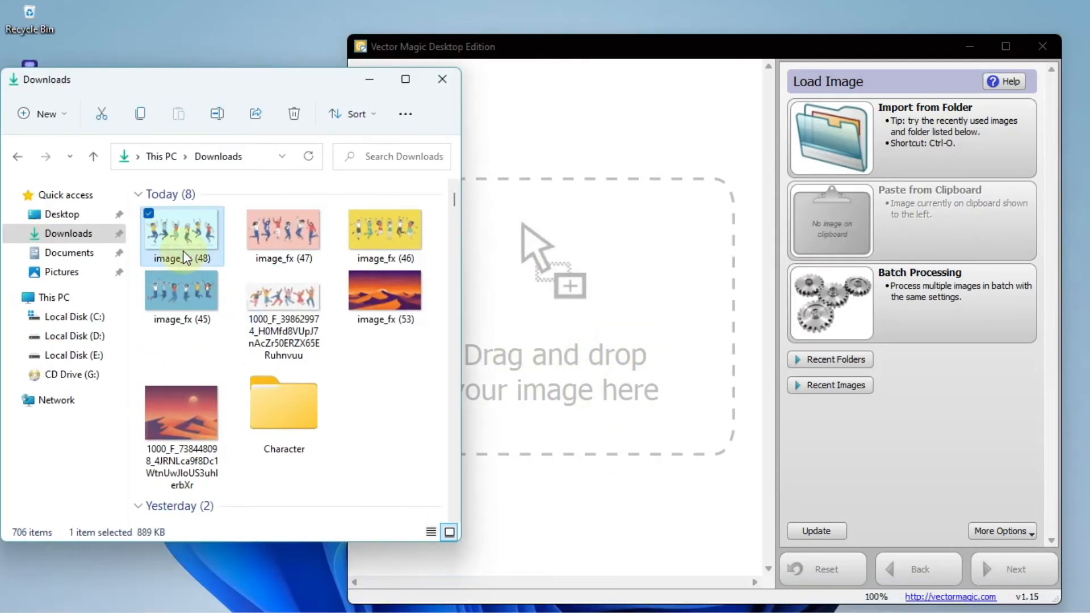
shift+click(182, 284)
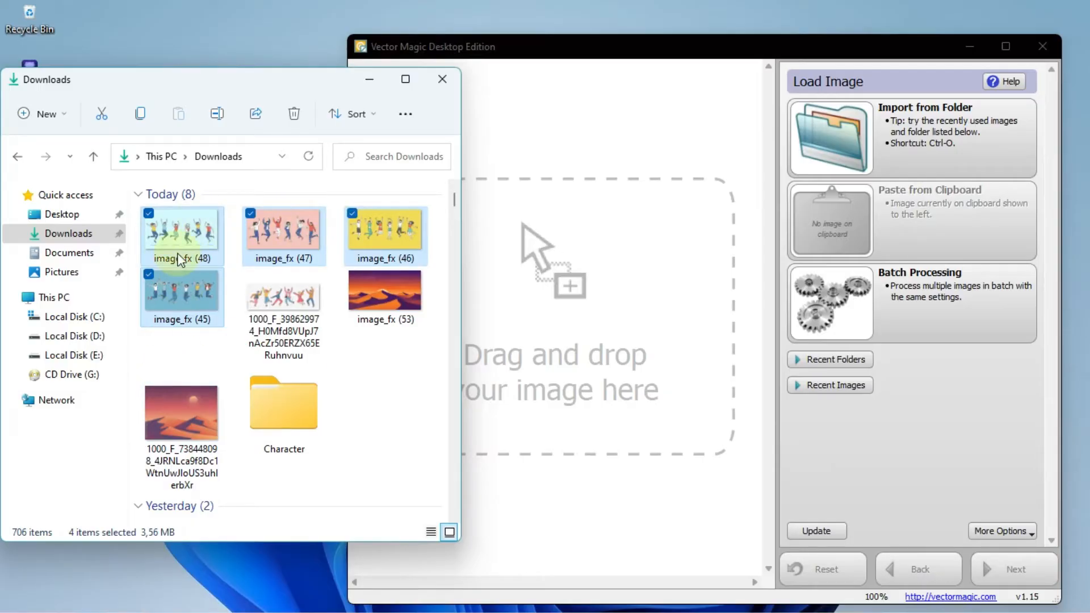
click(999, 454)
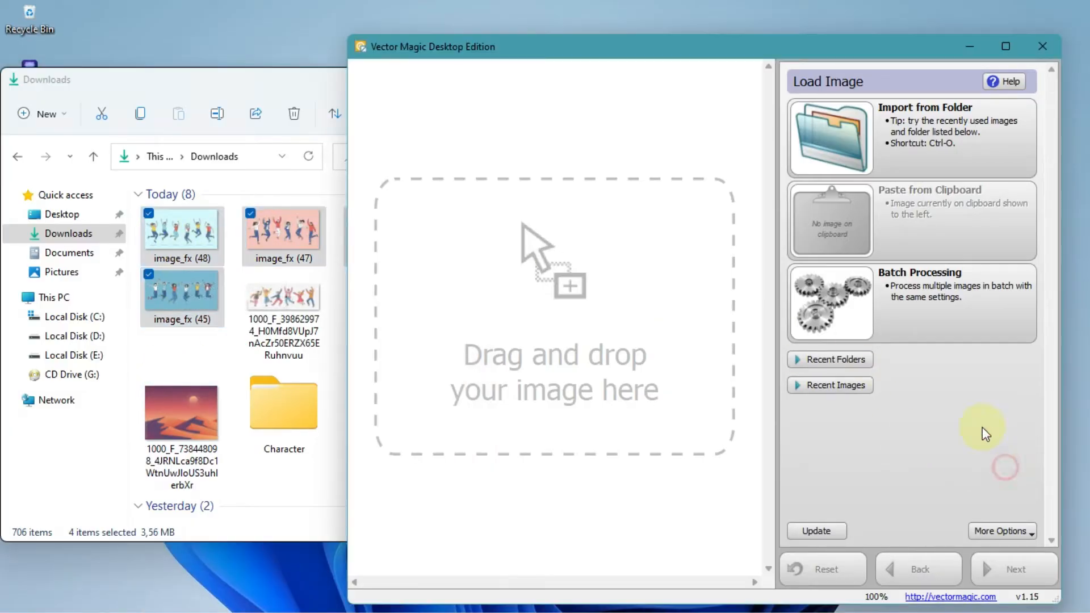
click(919, 289)
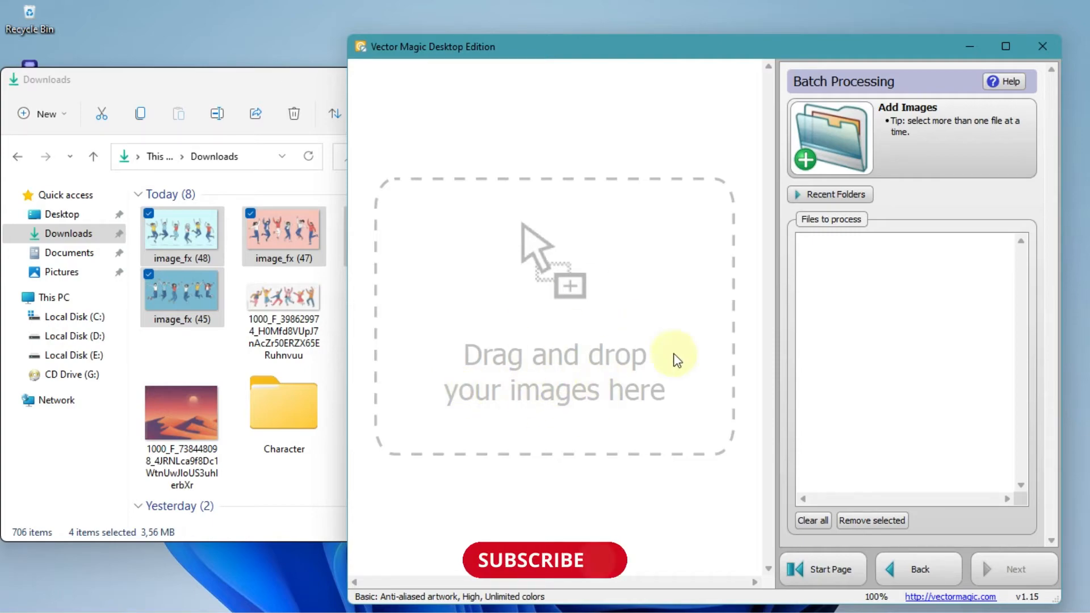
drag(181, 244, 587, 343)
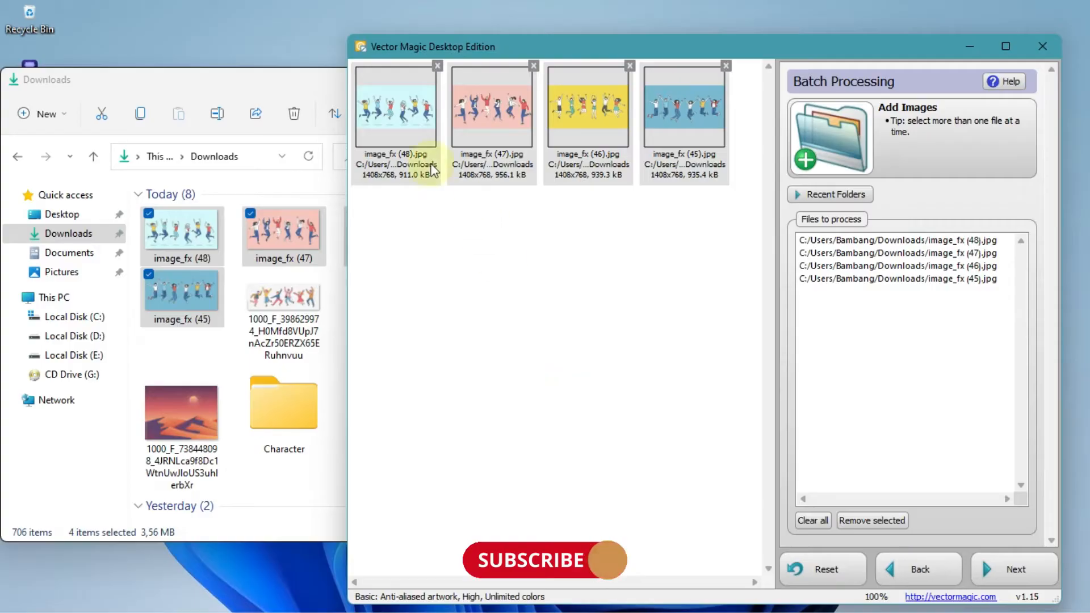
click(288, 83)
click(365, 80)
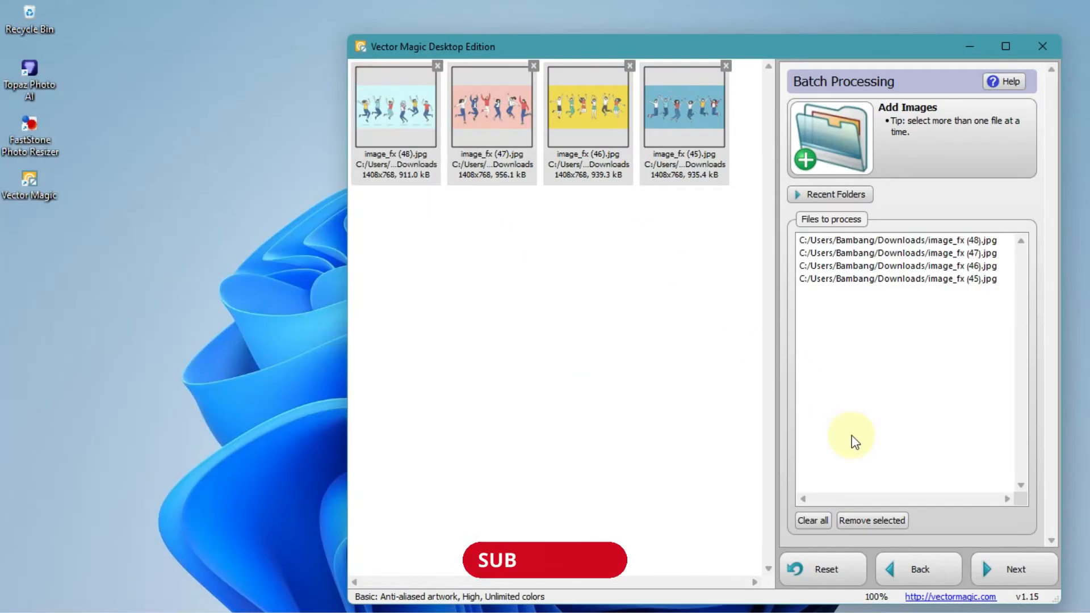
Check the available export formats, keep .ai with Downloads as the export folder, and start the batch vectorization.
click(1014, 567)
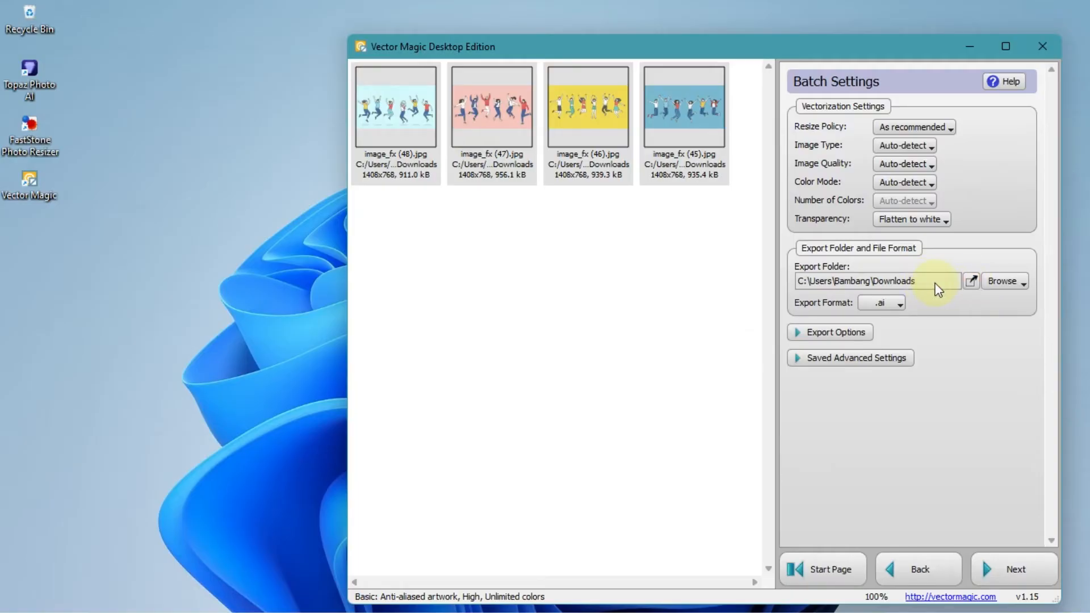
click(891, 305)
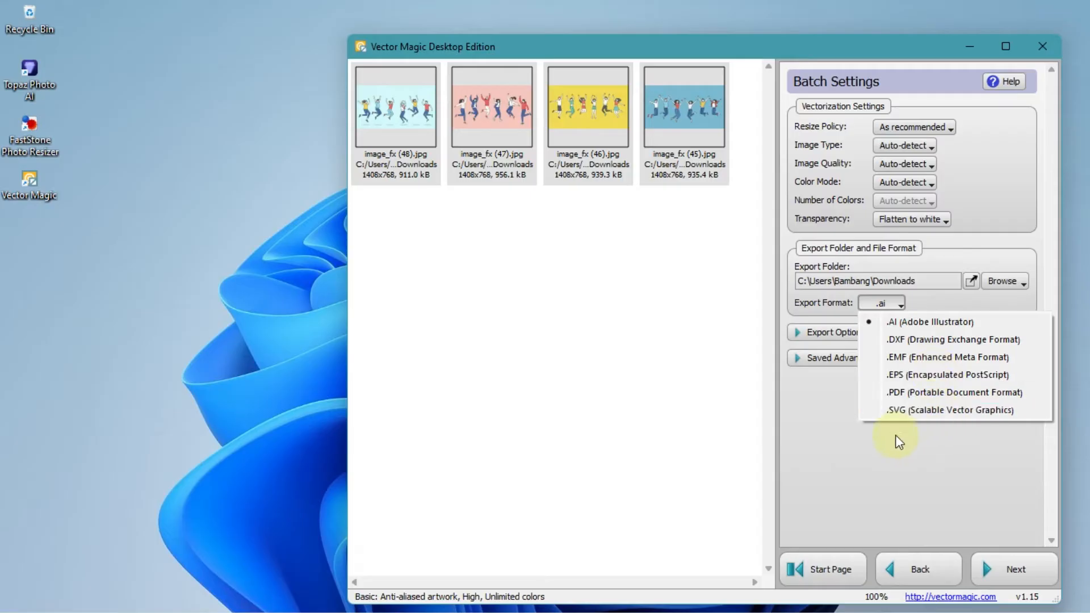
click(872, 443)
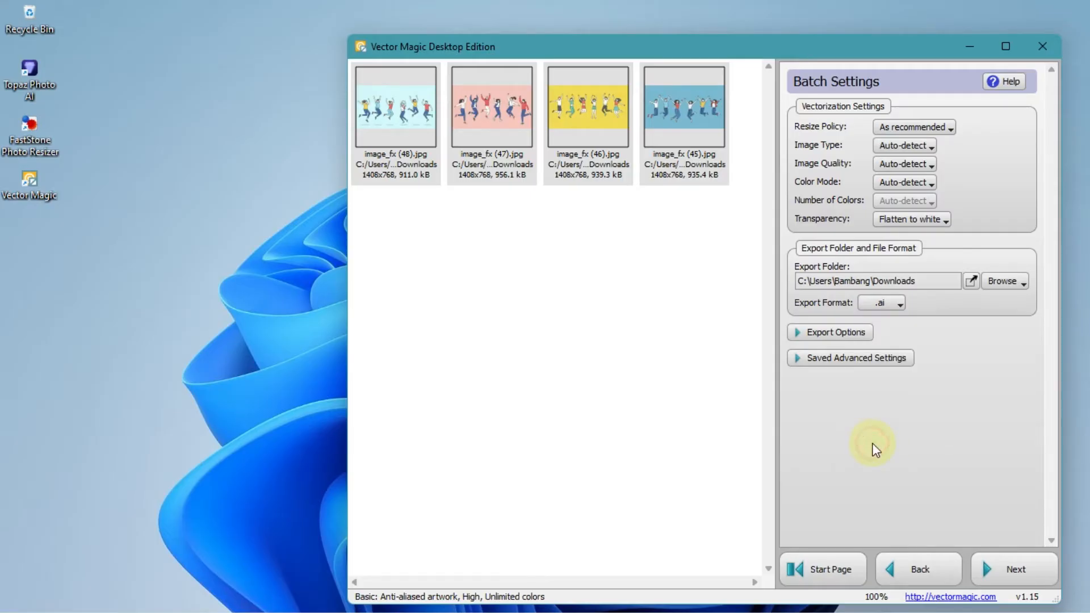
click(1006, 575)
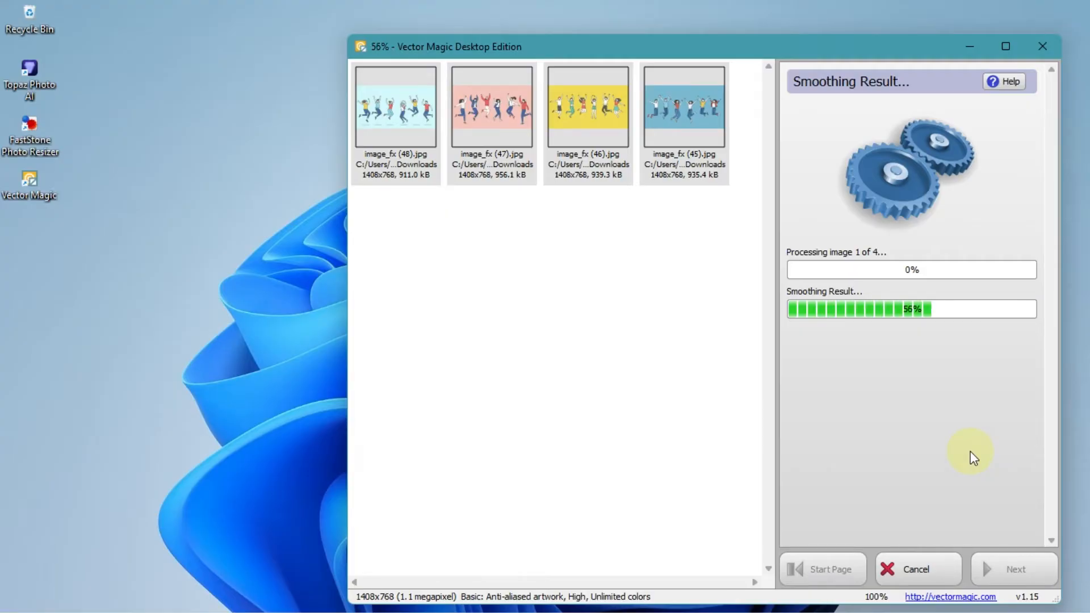
mouse_move(725, 47)
mouse_down()
mouse_move(733, 23)
mouse_move(731, 32)
mouse_up()
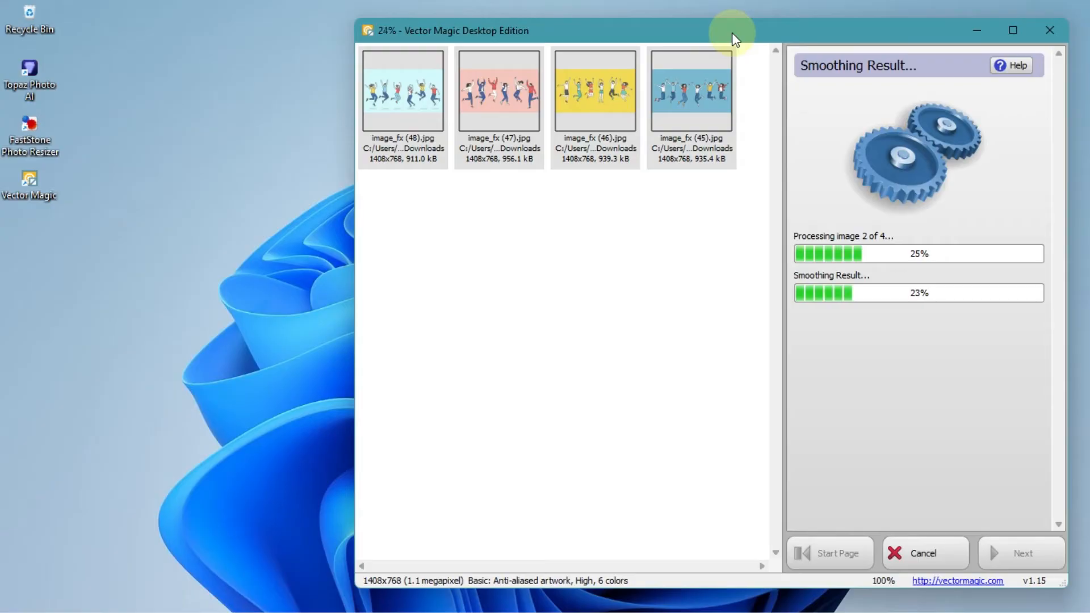
Switch to Adobe Stock in the browser and browse the "characters" vector results for more reference illustrations.
mouse_move(487, 577)
click(530, 595)
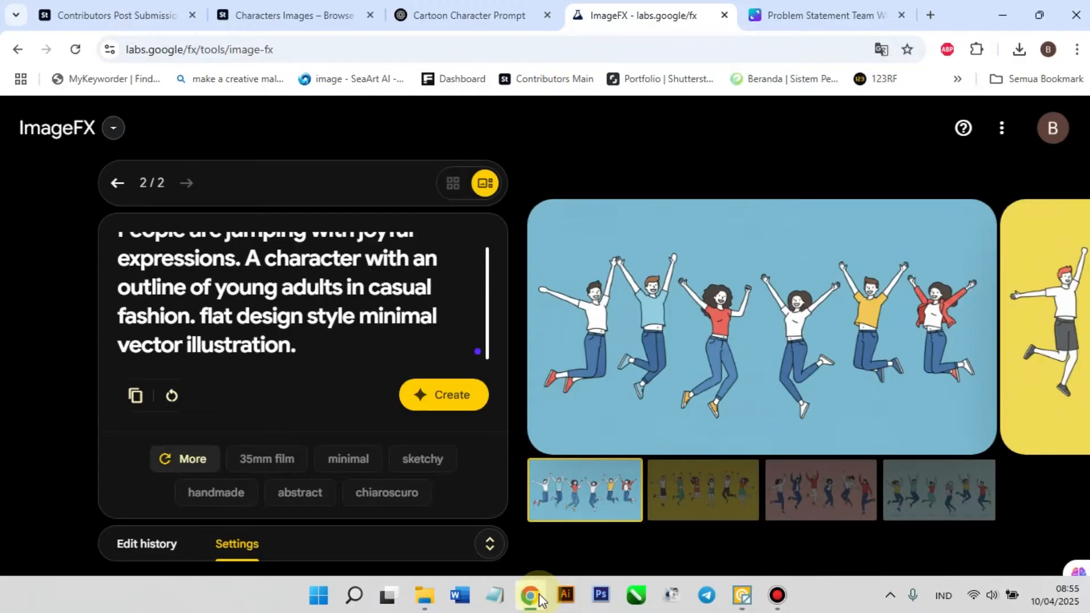
click(266, 15)
scroll(237, 393, down, 20)
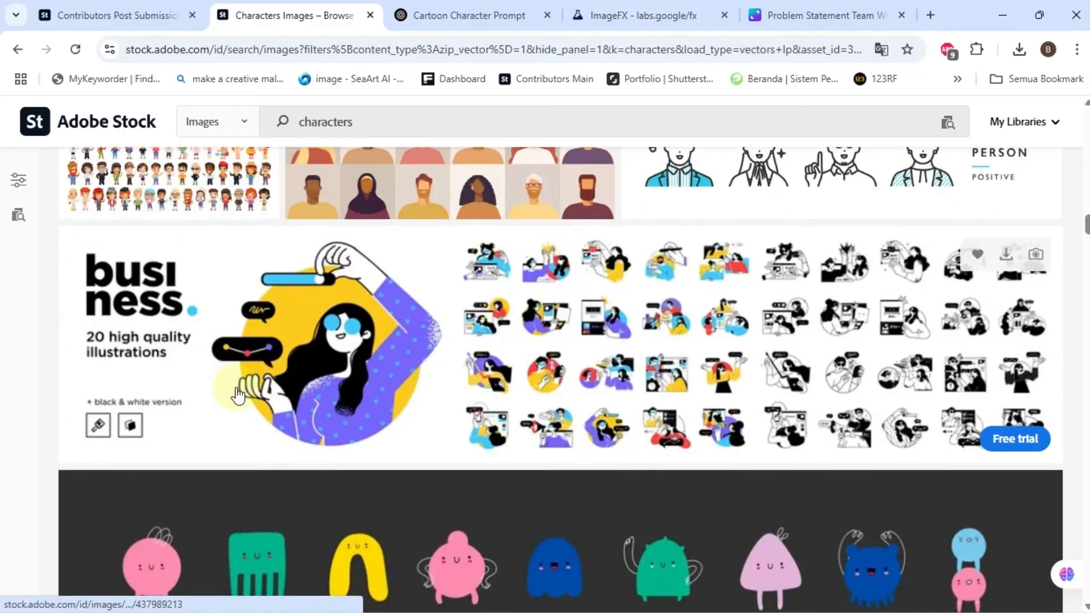
scroll(238, 393, down, 5)
scroll(237, 393, up, 15)
scroll(237, 394, up, 12)
scroll(237, 394, down, 9)
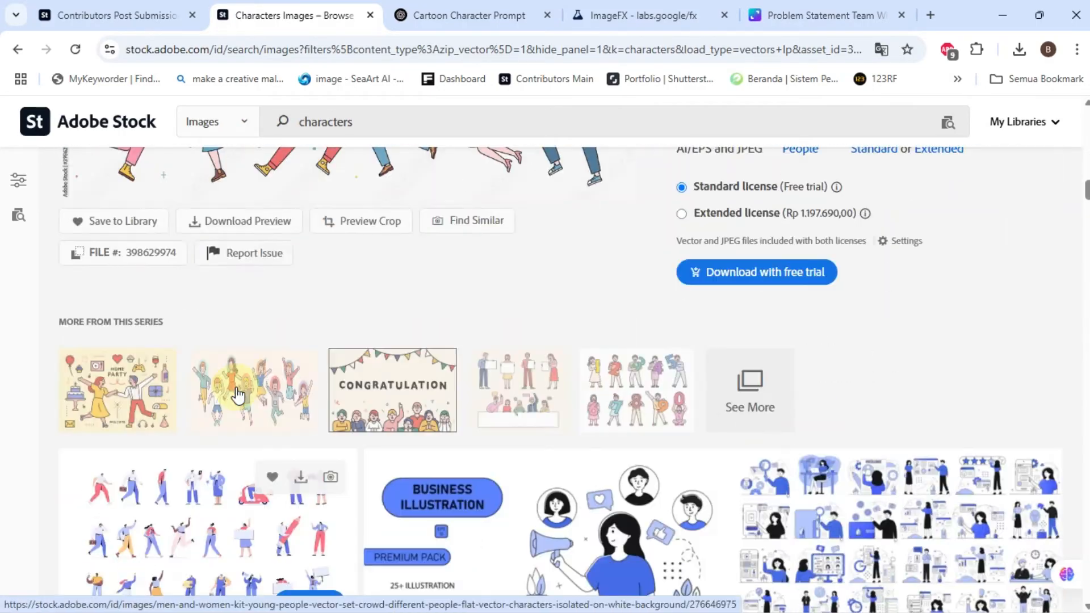
Return to Vector Magic and show the export folder in a maximized window with the new AI files listed.
click(1002, 14)
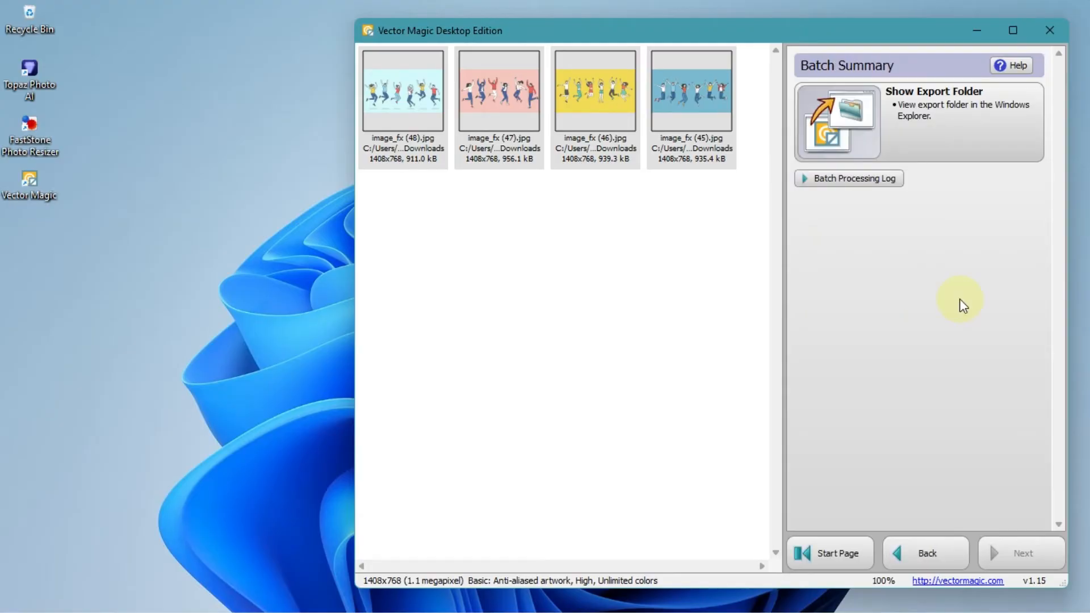
click(944, 156)
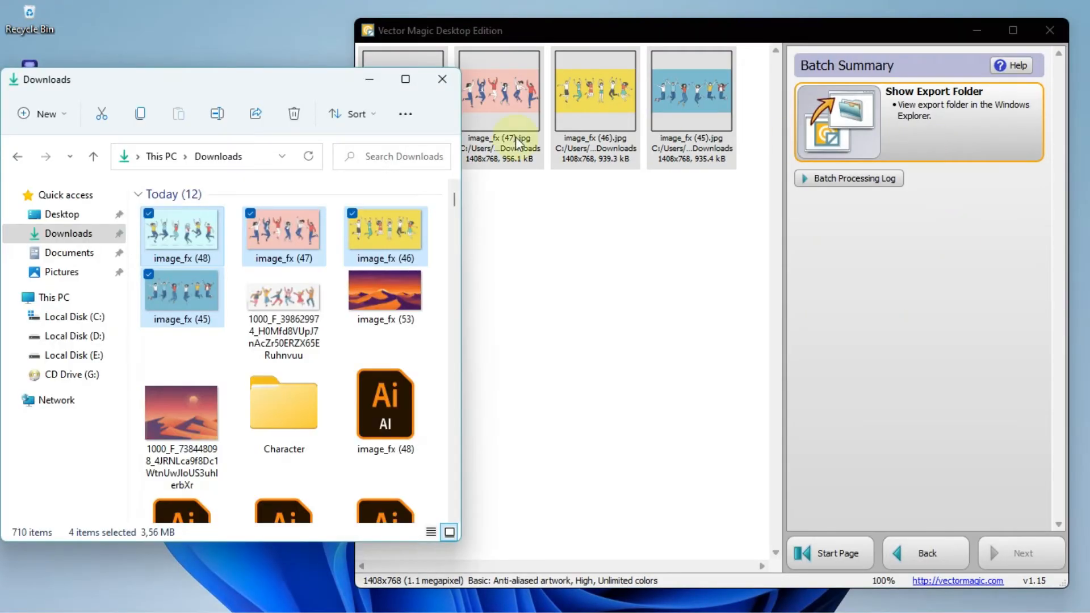
click(405, 79)
click(114, 162)
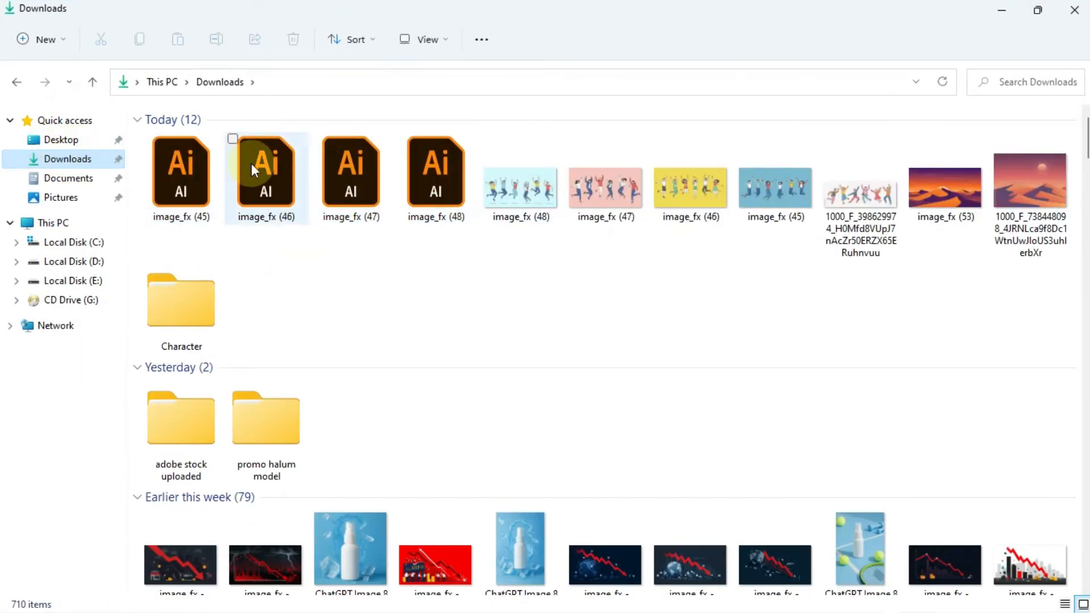
Compare the exported AI files with their JPEG originals and open the image_fx (48) JPEG for a full-size view.
click(181, 189)
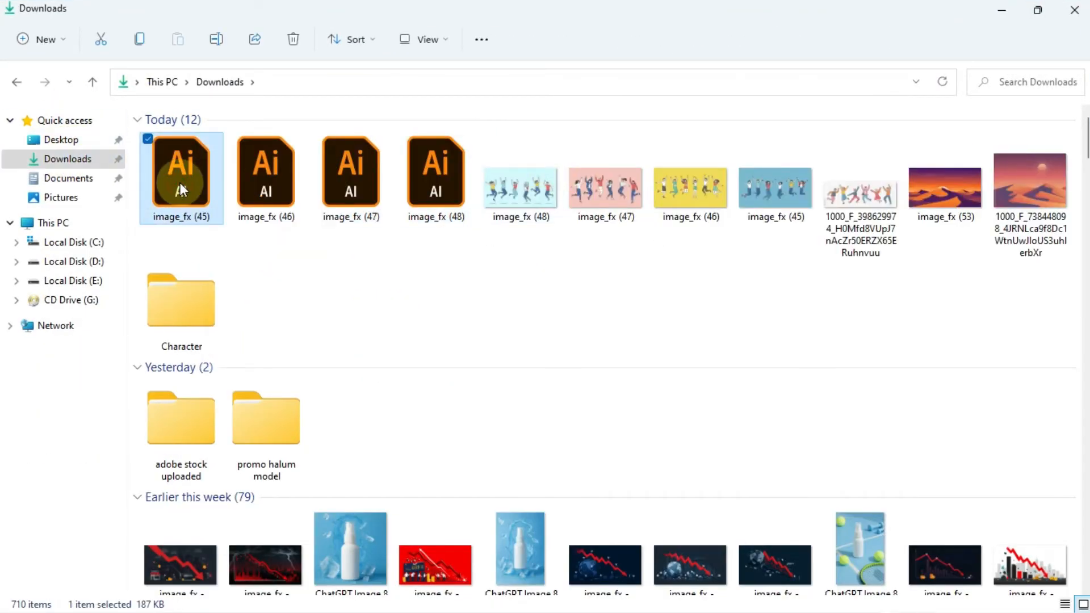
click(785, 172)
click(505, 195)
click(206, 201)
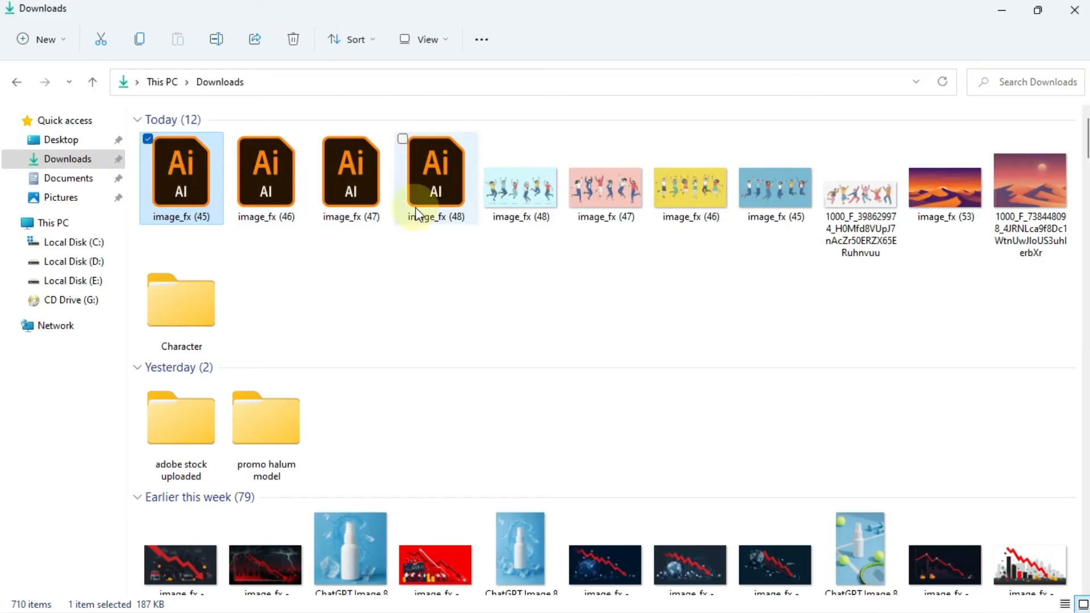
double_click(513, 199)
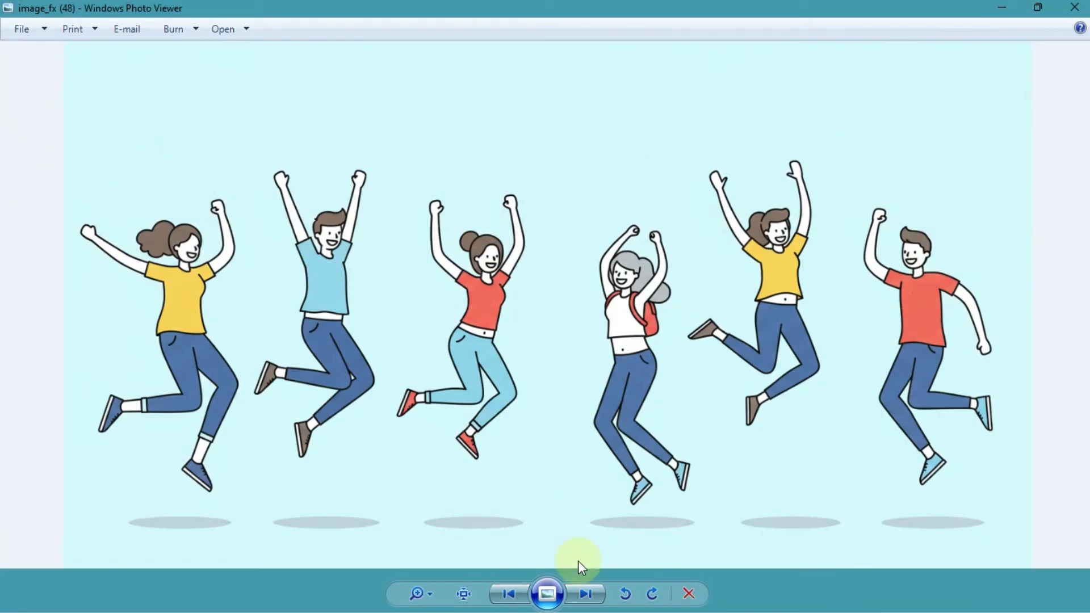
View the image_fx (47), (46) and (45) character images at full size and close the photo viewer.
click(587, 596)
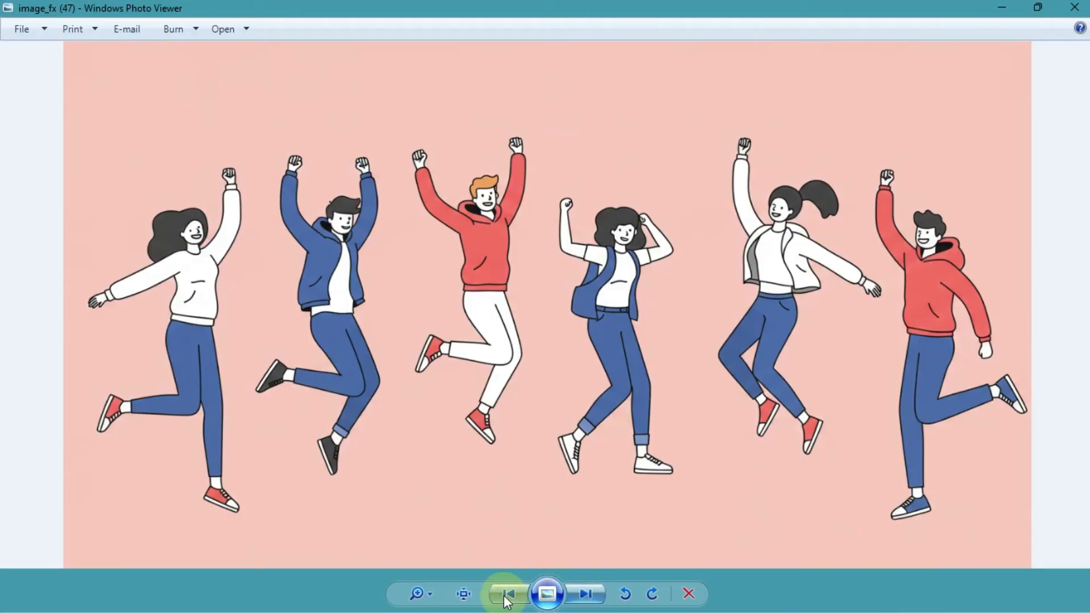
click(593, 596)
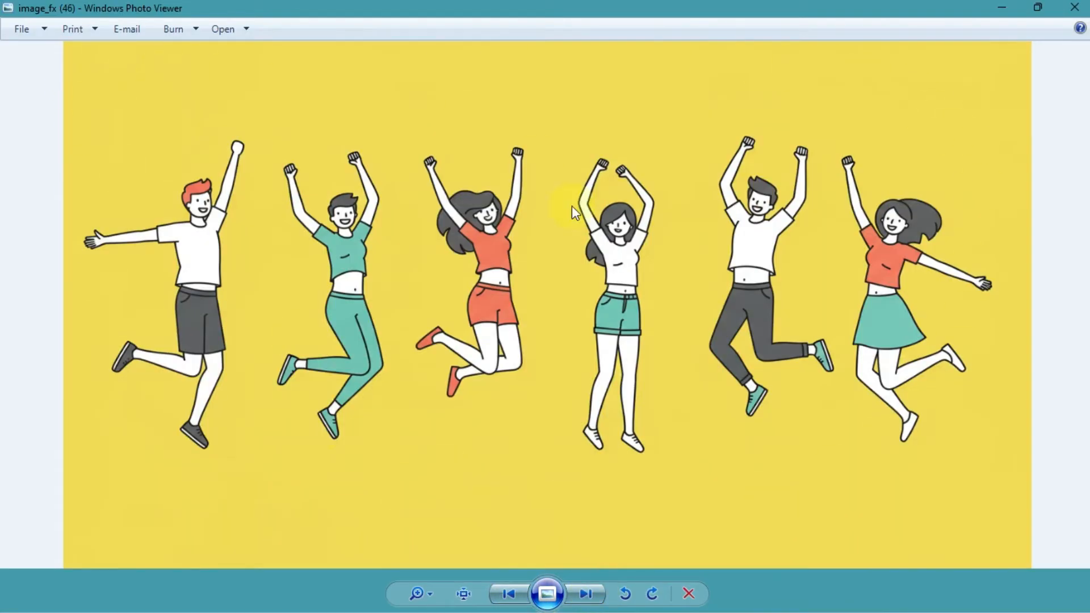
key(Right)
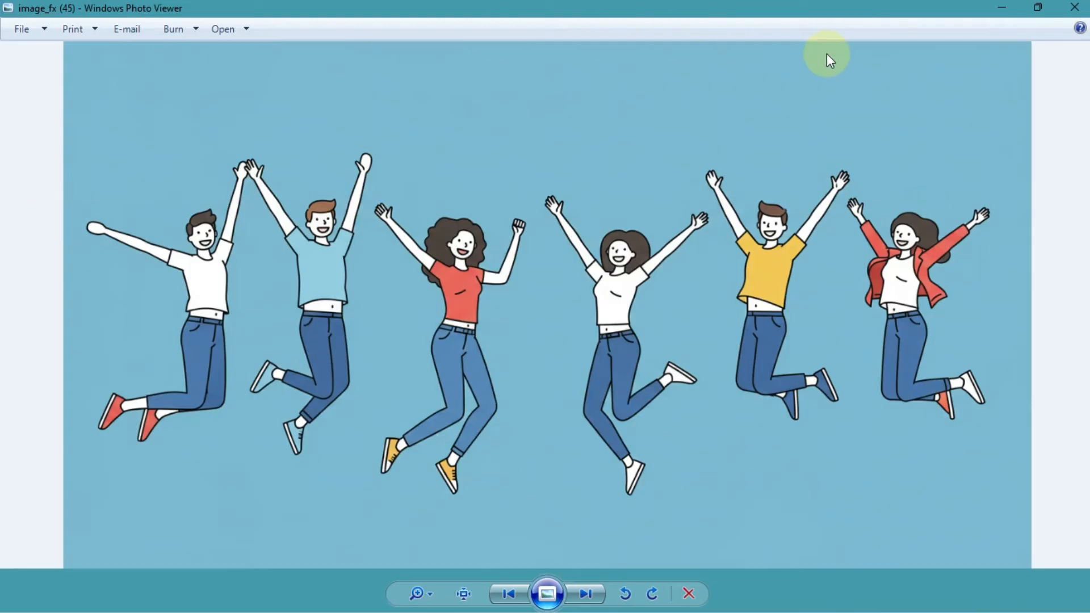
key(alt+F4)
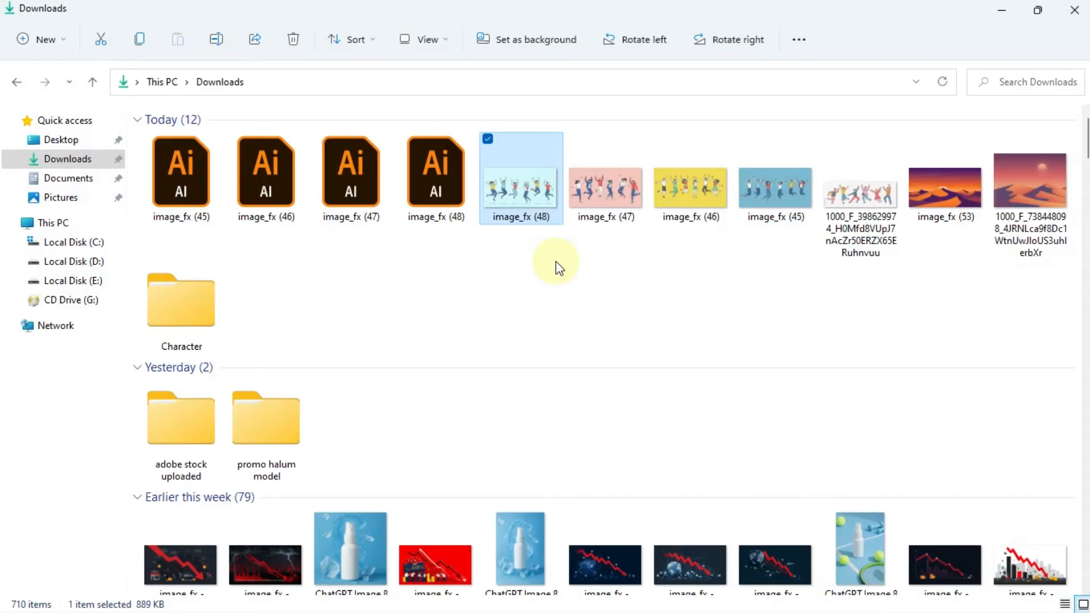
Open image_fx (53), examine the desert sunset's gradient shading up close, and close the image.
double_click(945, 188)
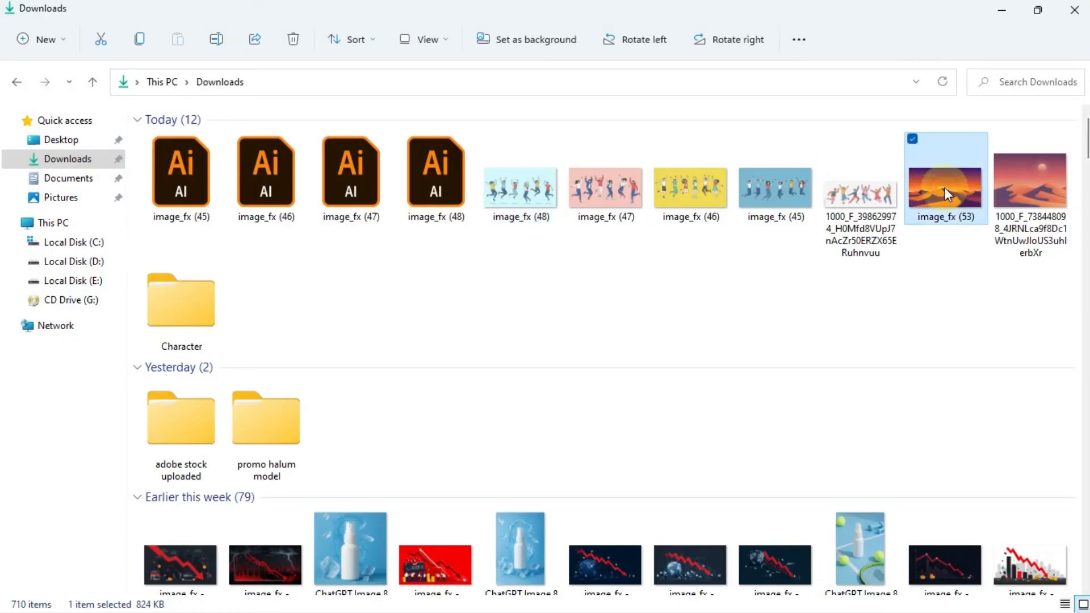
scroll(674, 291, up, 3)
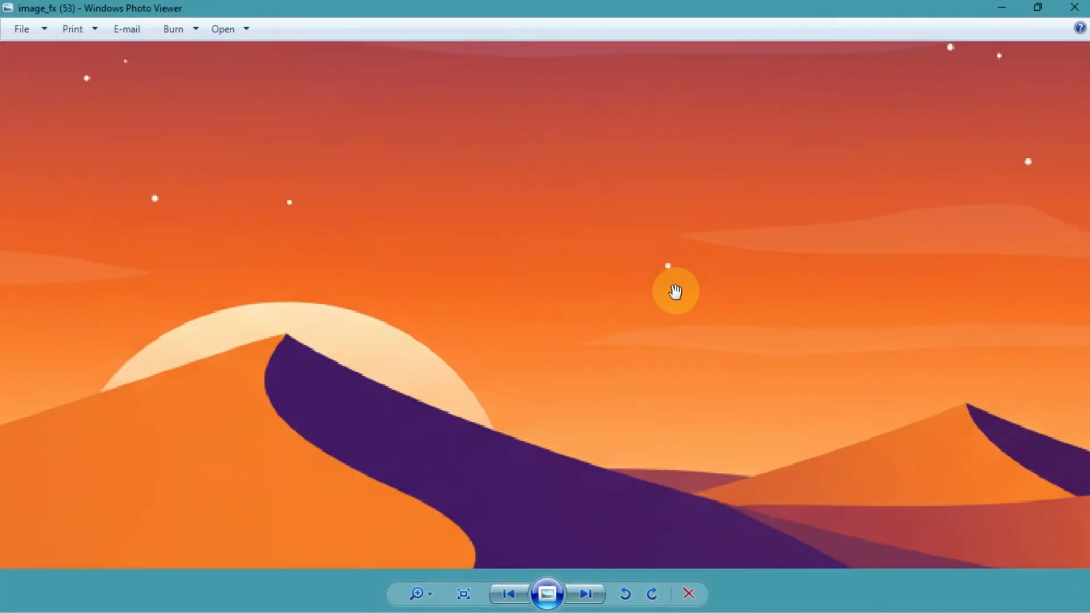
scroll(675, 291, down, 3)
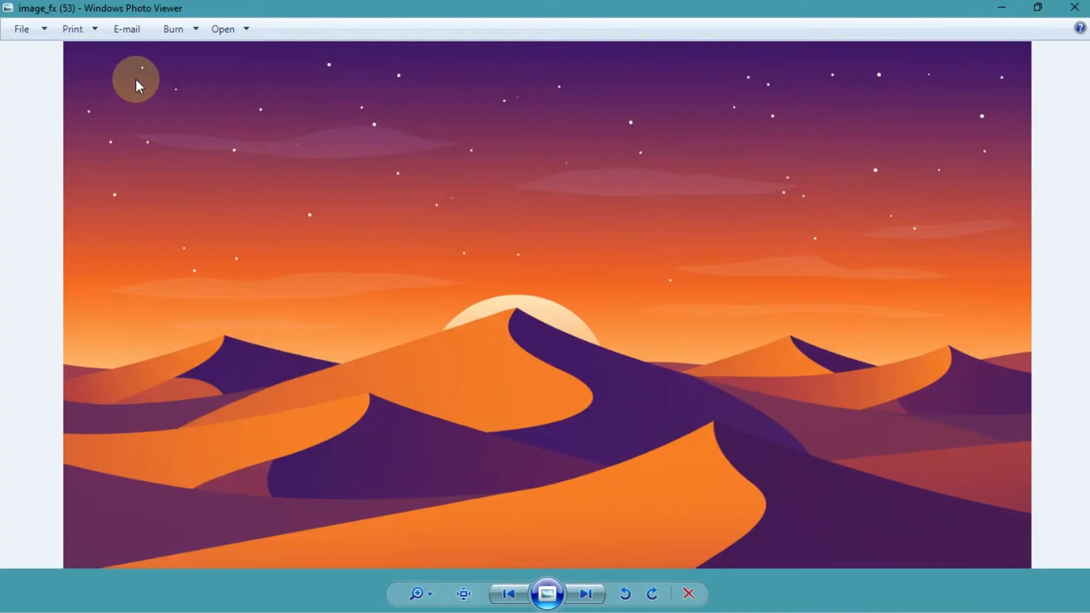
click(1075, 7)
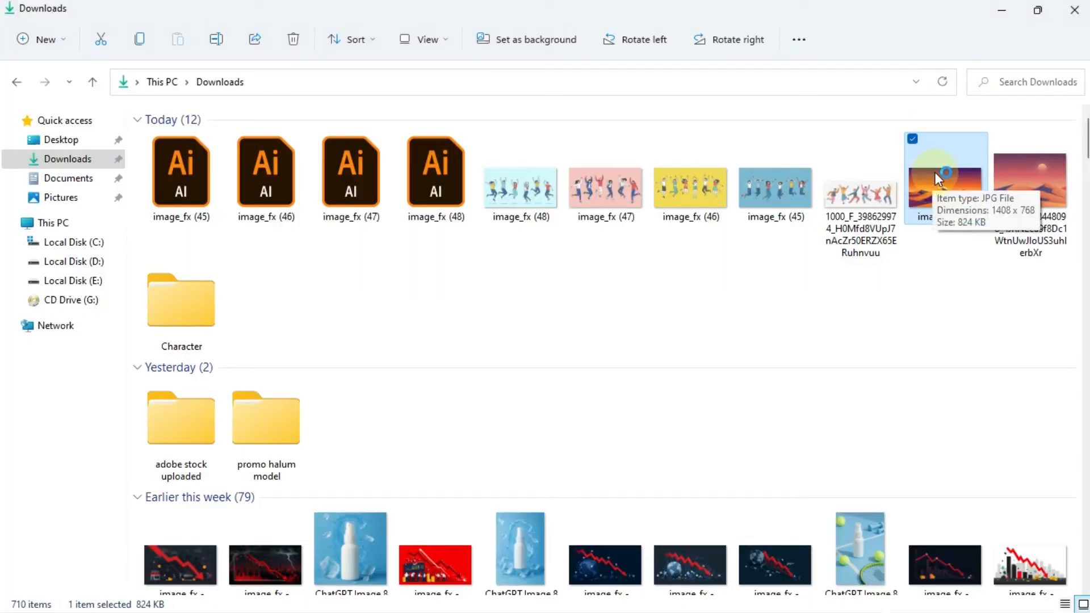
Open the stormy stock-crash image from this week's downloads and browse the neighbouring falling-arrow illustrations.
scroll(928, 179, down, 8)
scroll(925, 178, up, 3)
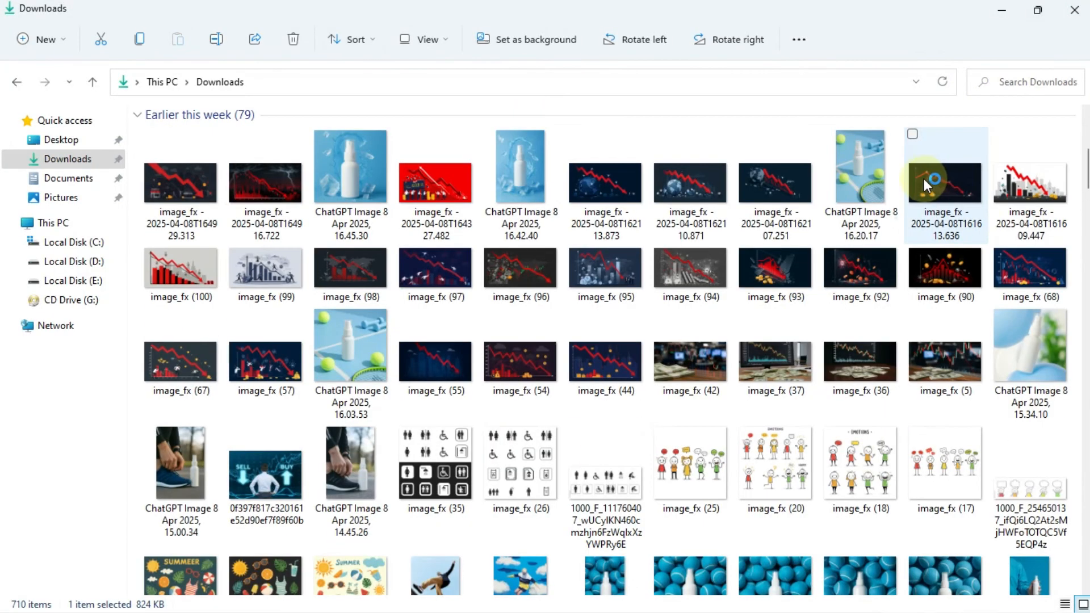
double_click(261, 179)
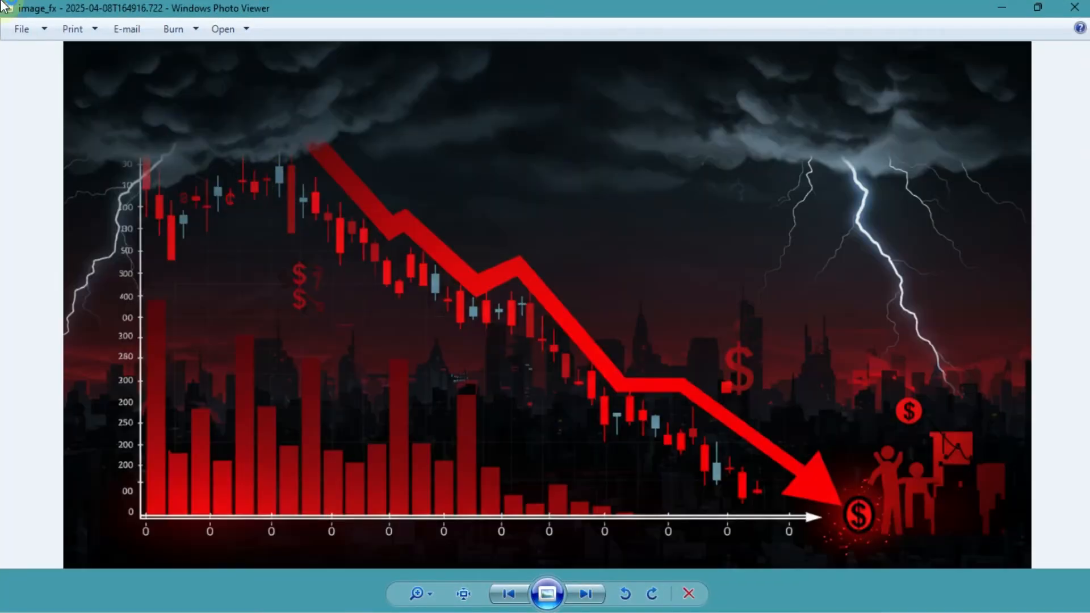
click(523, 588)
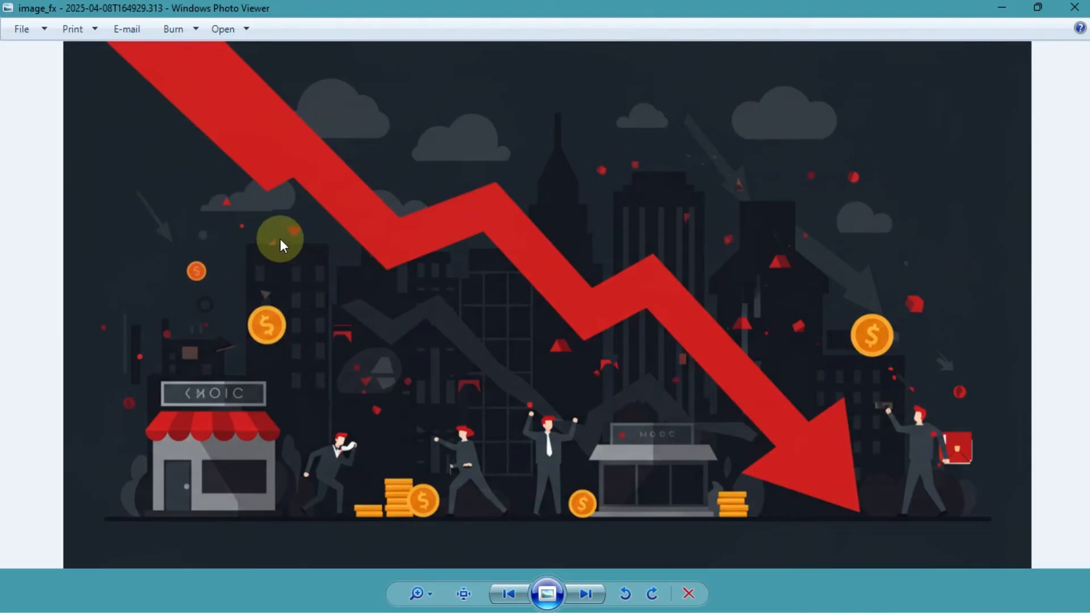
click(585, 594)
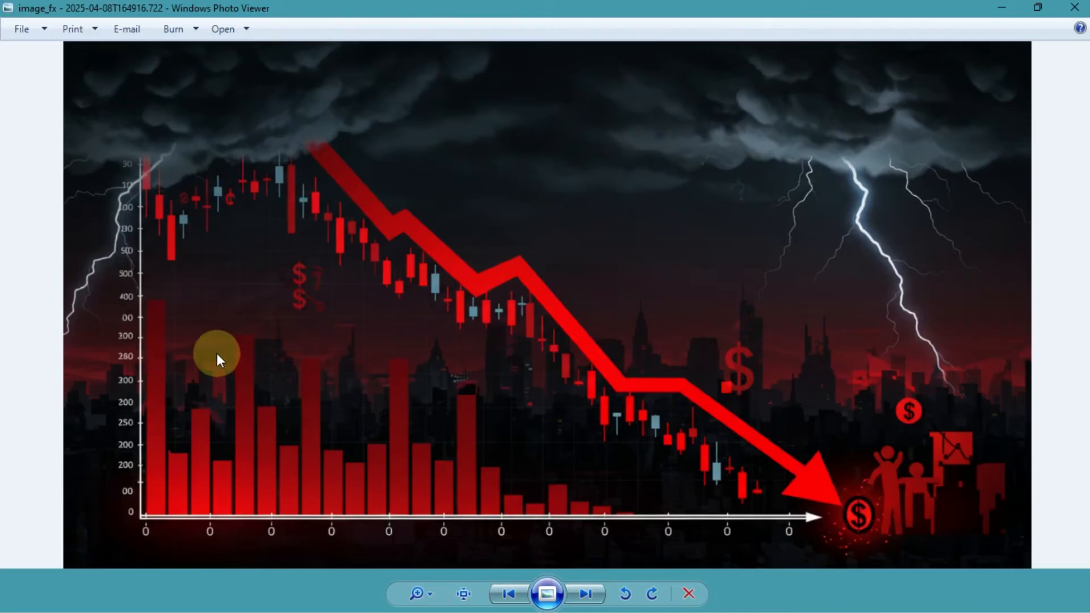
click(585, 594)
click(586, 594)
Examine the small figures and red arrow around the broken globe up close, and close the image.
scroll(143, 103, up, 3)
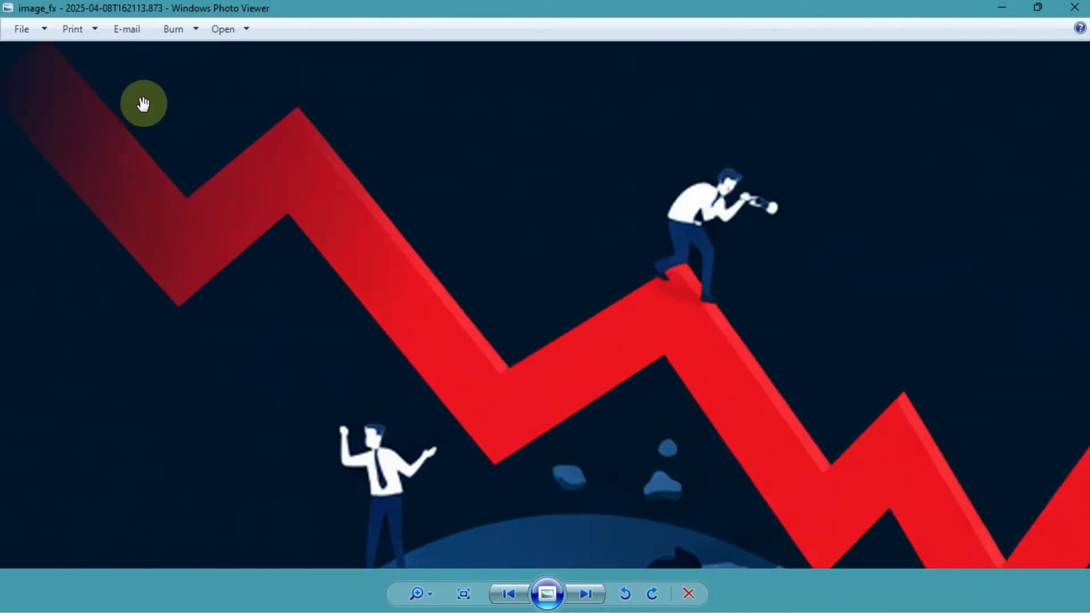
drag(157, 175, 445, 250)
scroll(365, 236, down, 2)
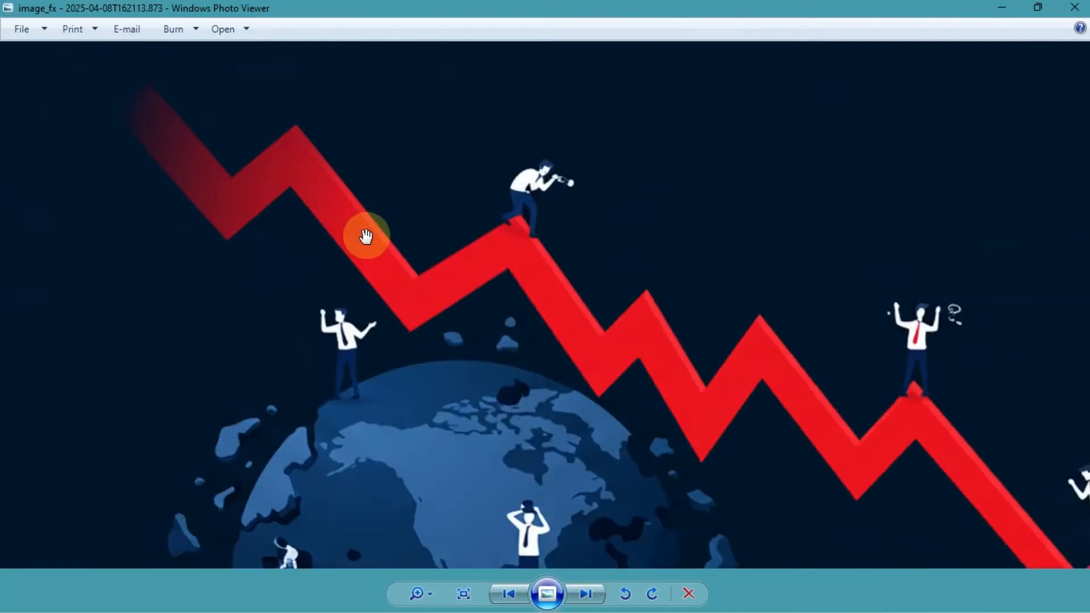
scroll(375, 256, down, 2)
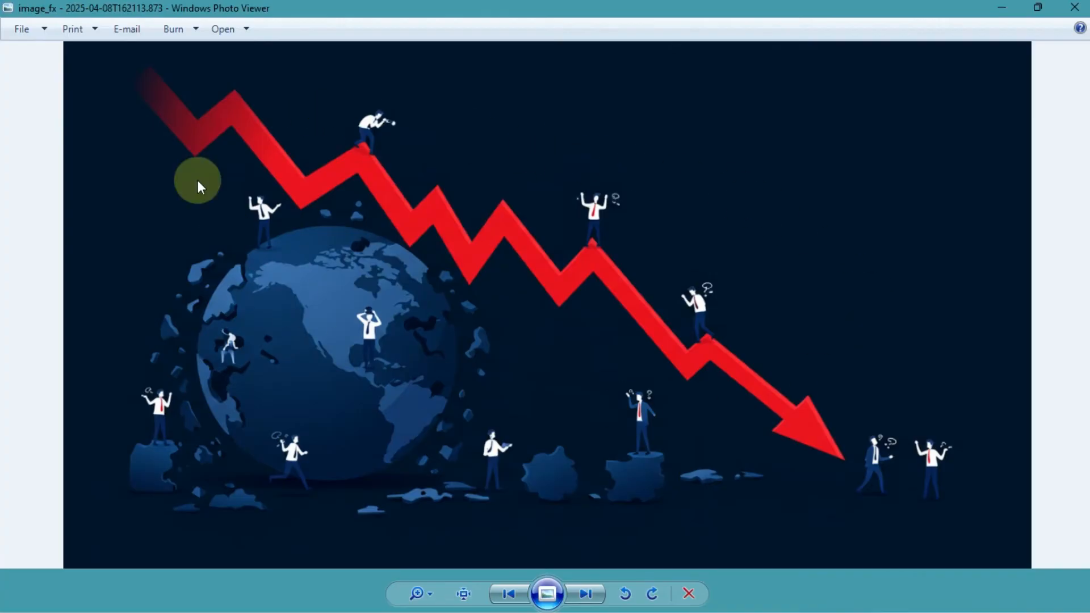
scroll(135, 74, up, 7)
scroll(292, 173, down, 7)
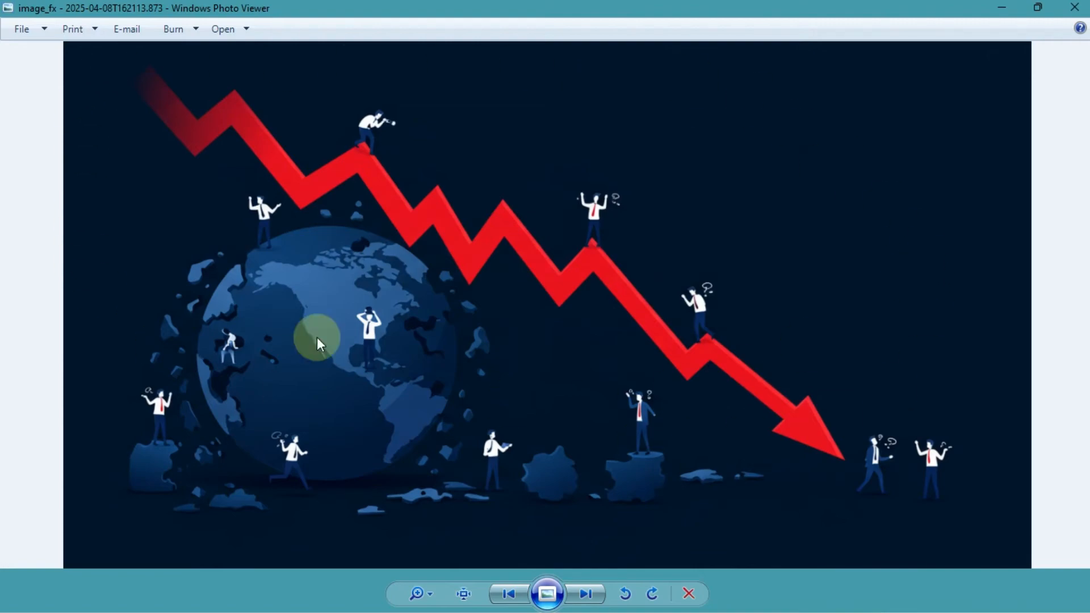
click(1075, 8)
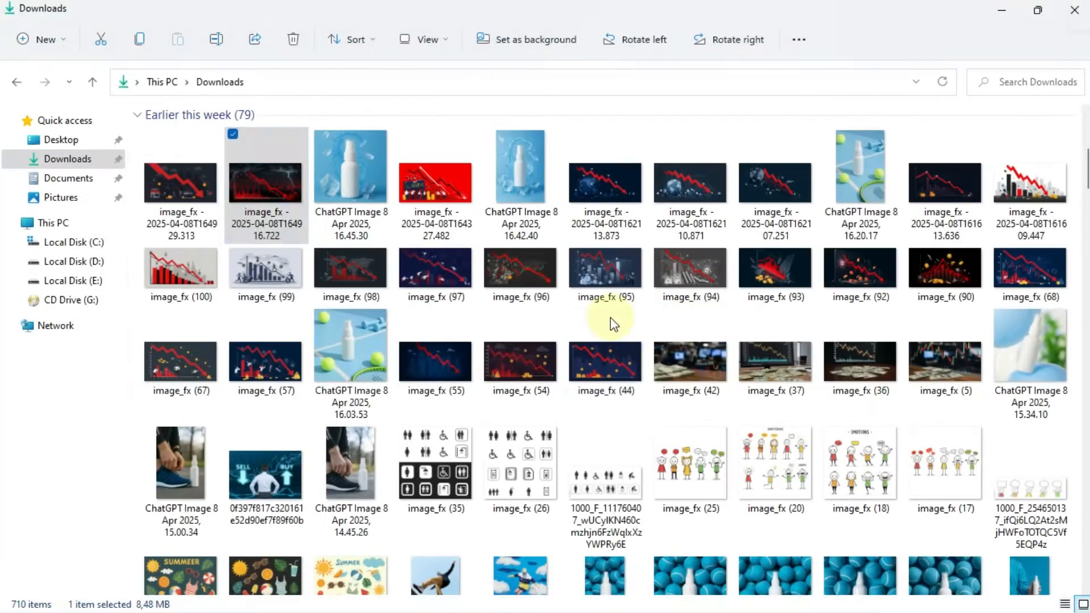
Return to today's downloads and check the file details of the image_fx (53) desert image.
scroll(305, 261, up, 5)
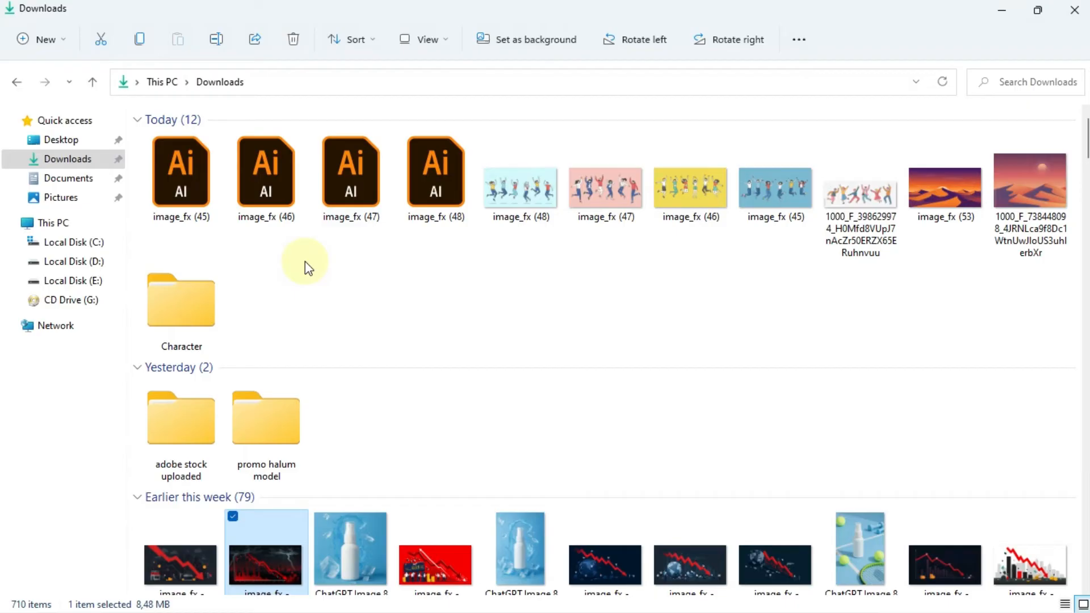
click(957, 196)
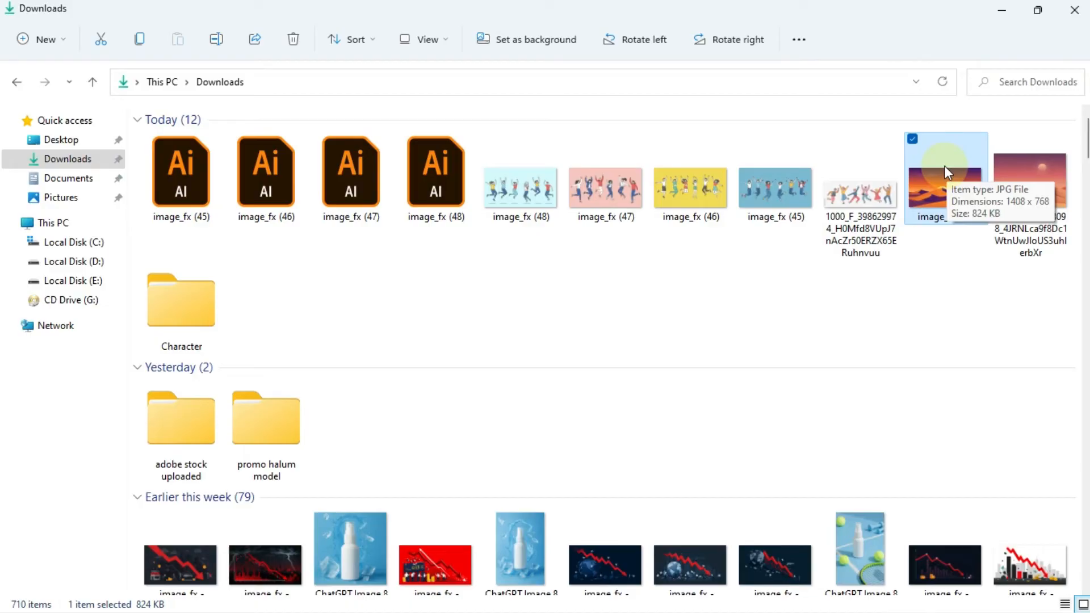
click(812, 298)
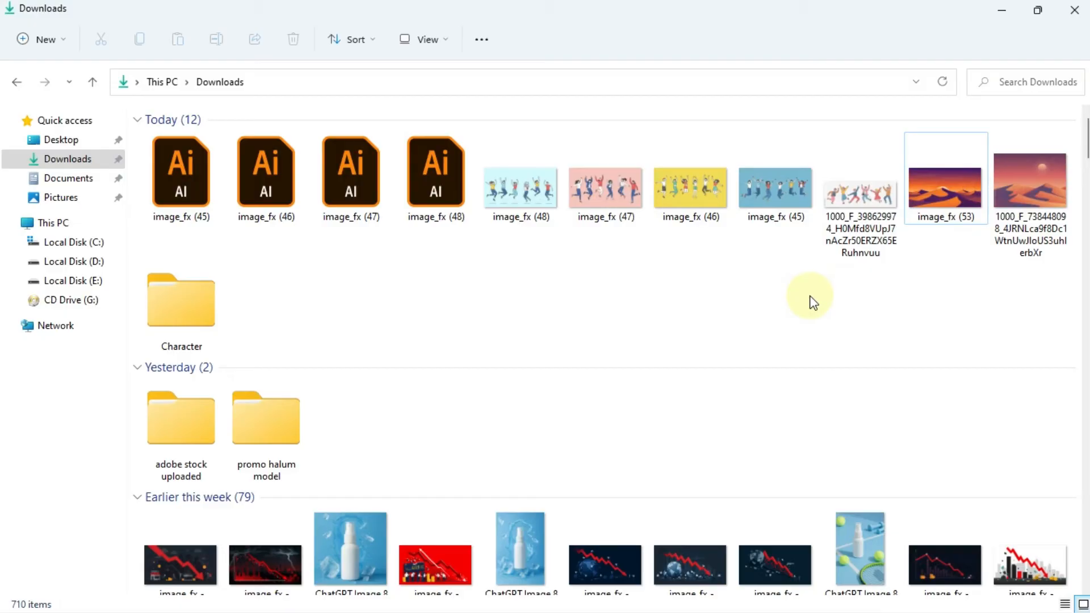
Minimize the Downloads folder, switch to Illustrator in a maximized window, and look across the converted image_fx (45) artwork.
click(1000, 10)
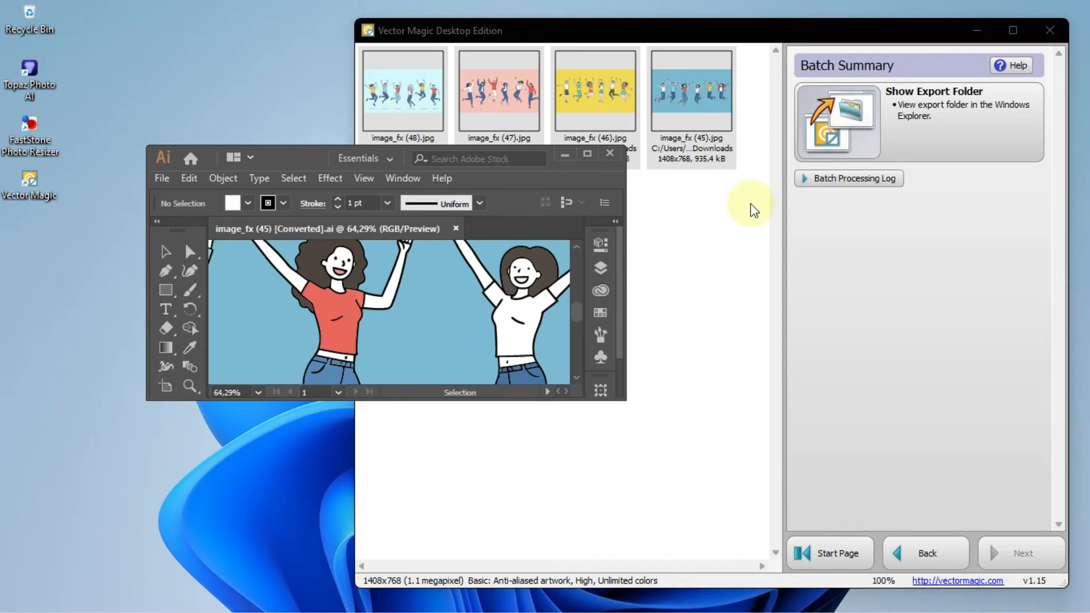
click(586, 153)
scroll(773, 352, down, 1)
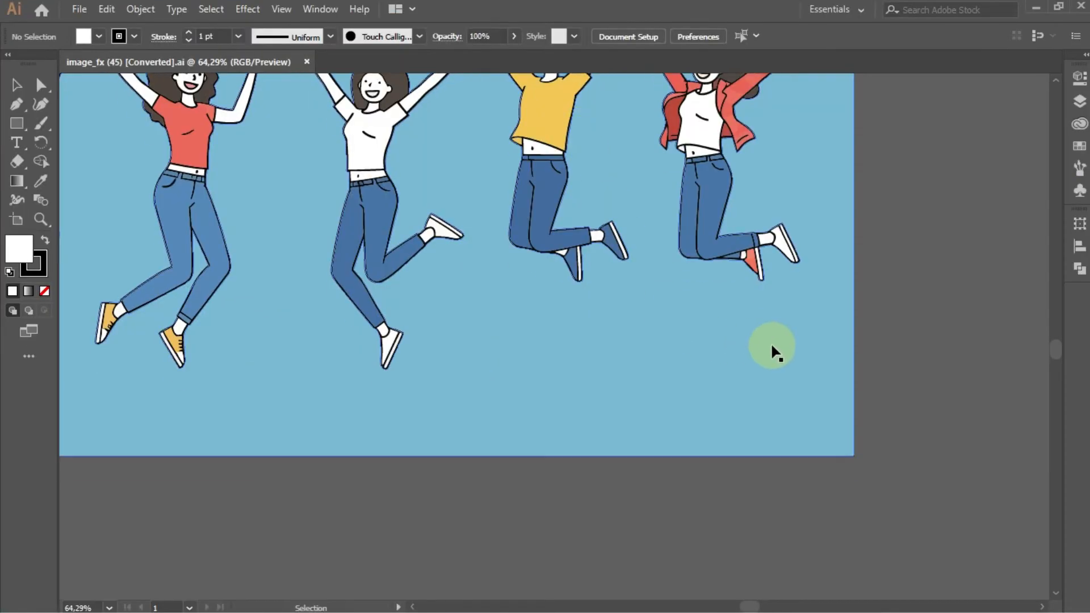
scroll(773, 352, up, 3)
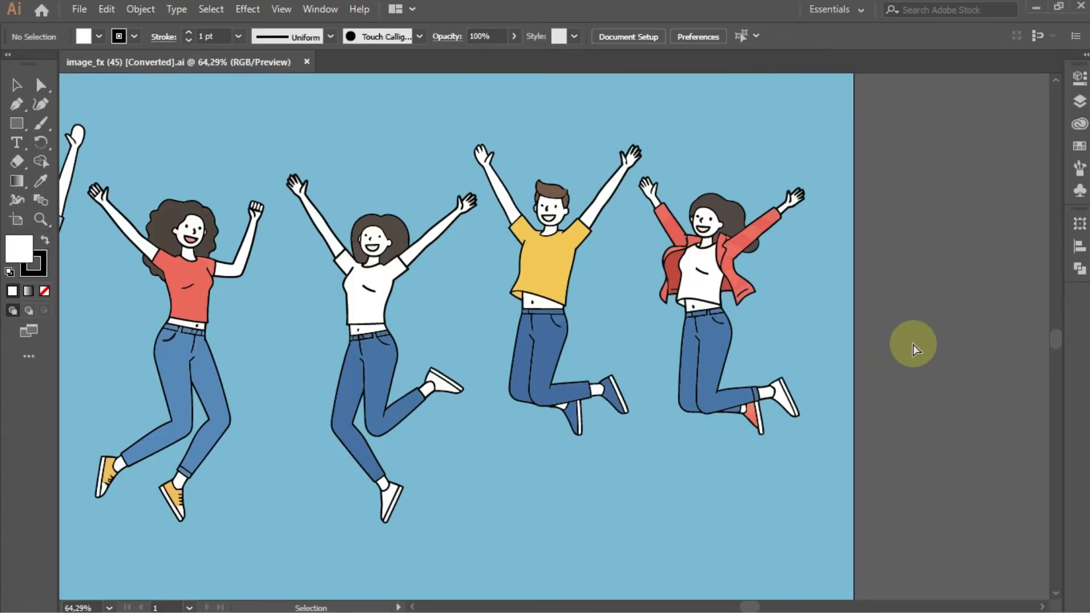
scroll(915, 347, right, 3)
scroll(915, 344, left, 2)
scroll(914, 347, left, 5)
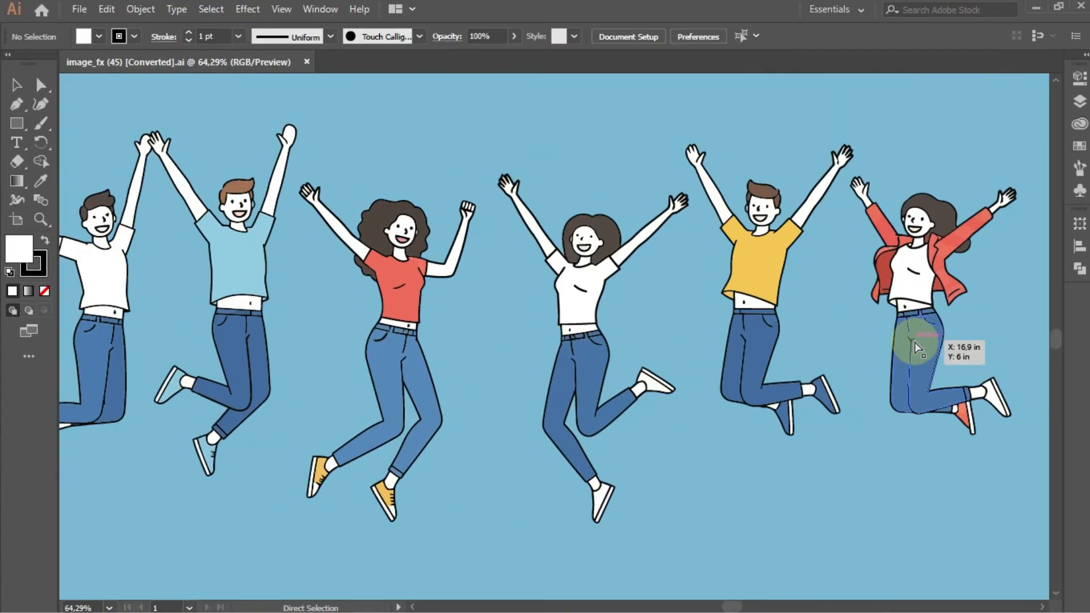
Inspect the vector outlines of the jumping man in the white T-shirt up close, then view the whole artboard.
scroll(916, 347, down, 8)
scroll(650, 333, down, 4)
scroll(287, 295, up, 15)
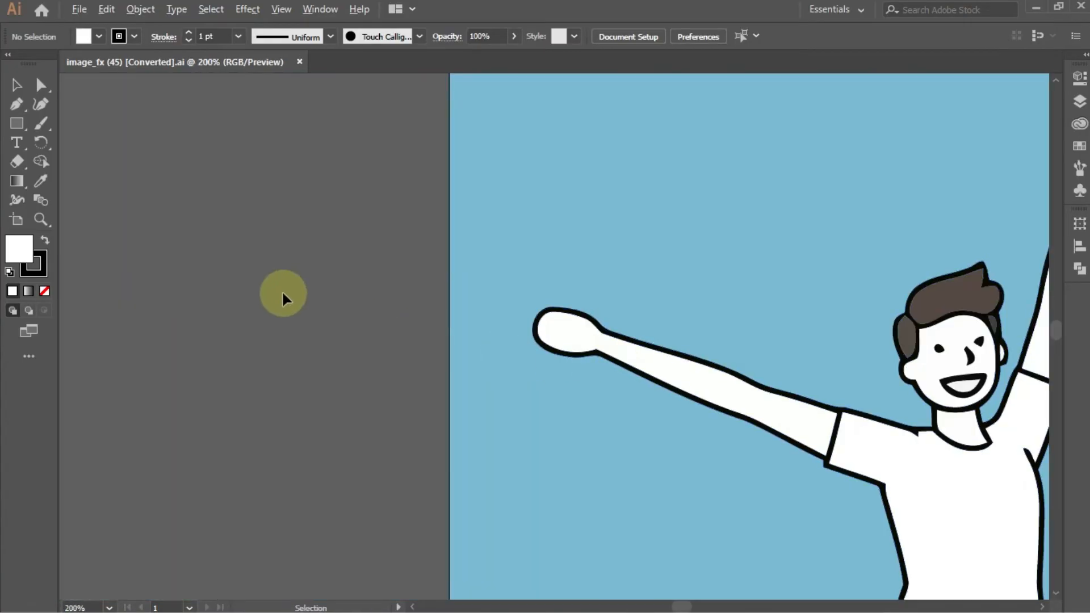
scroll(856, 354, up, 3)
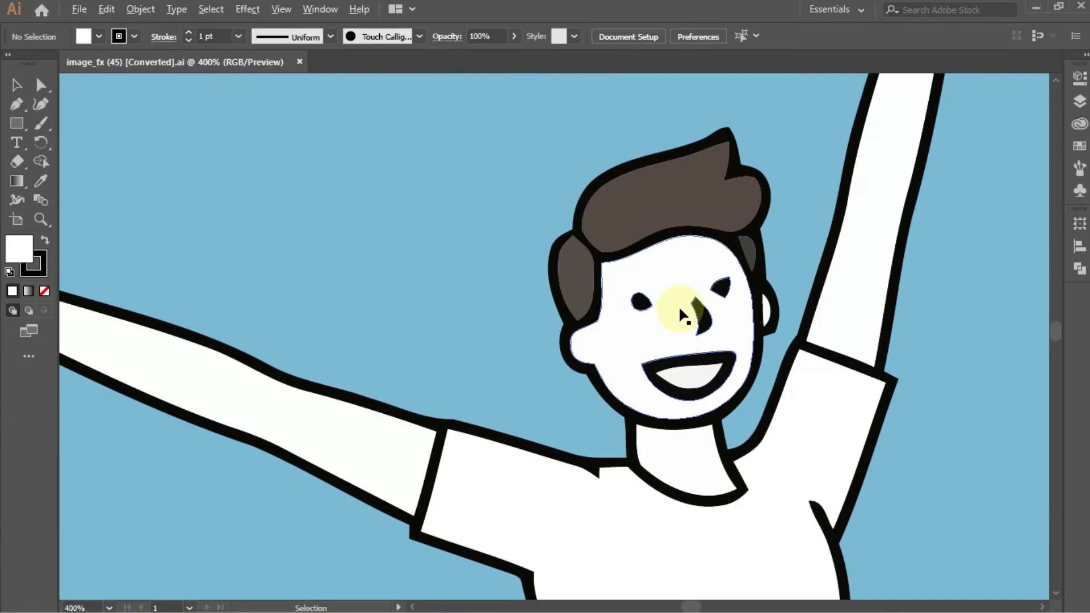
scroll(682, 311, down, 5)
scroll(647, 420, down, 3)
scroll(652, 451, up, 8)
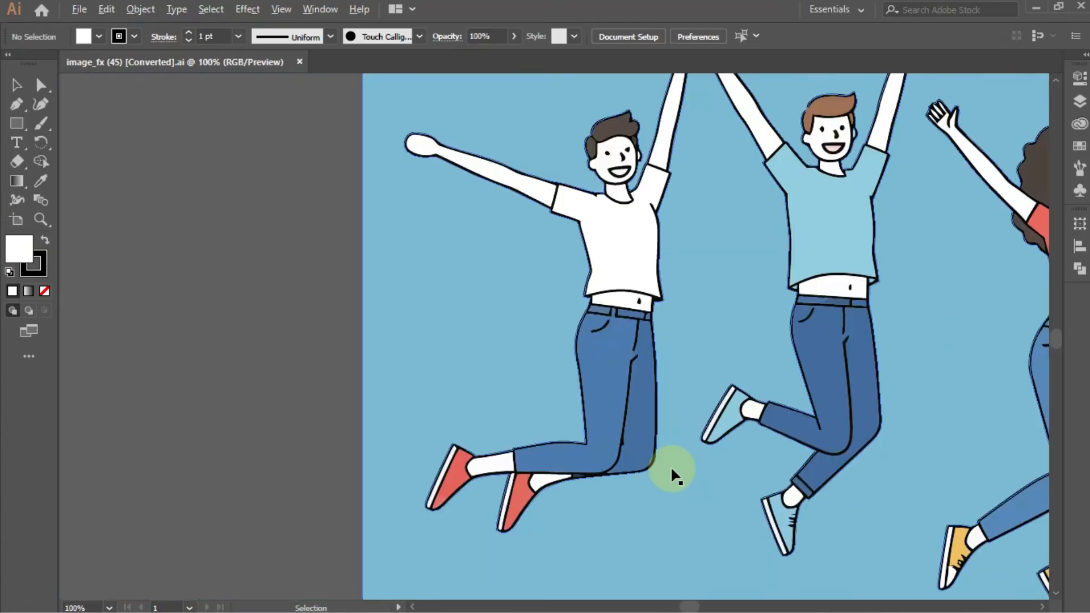
scroll(514, 420, down, 6)
scroll(616, 360, up, 2)
Delete the light blue background behind the six jumping characters.
click(537, 152)
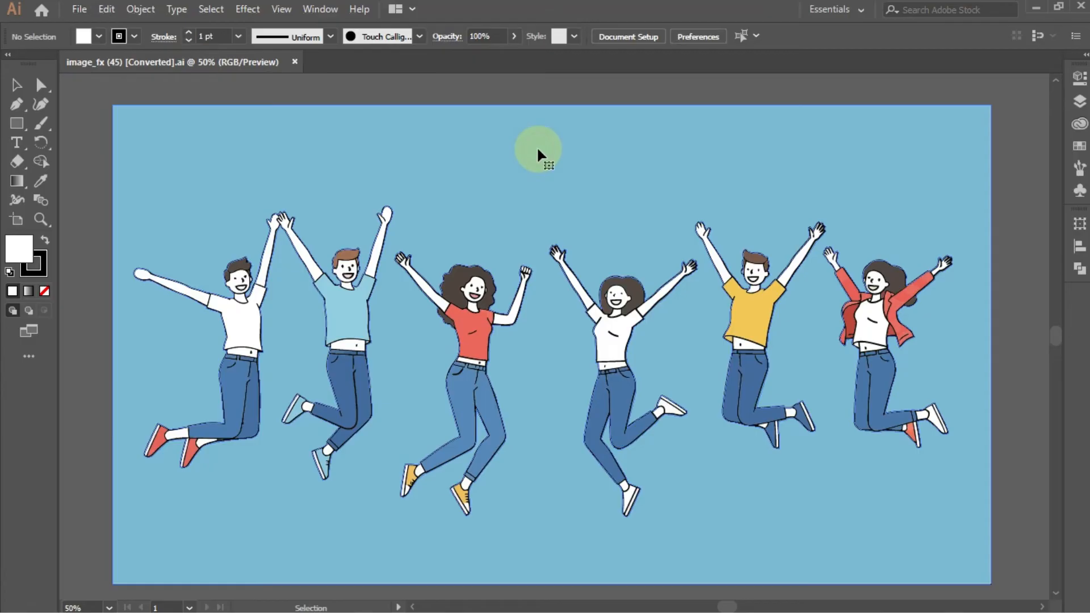
mouse_move(538, 152)
mouse_down()
mouse_move(445, 212)
mouse_move(526, 163)
mouse_up()
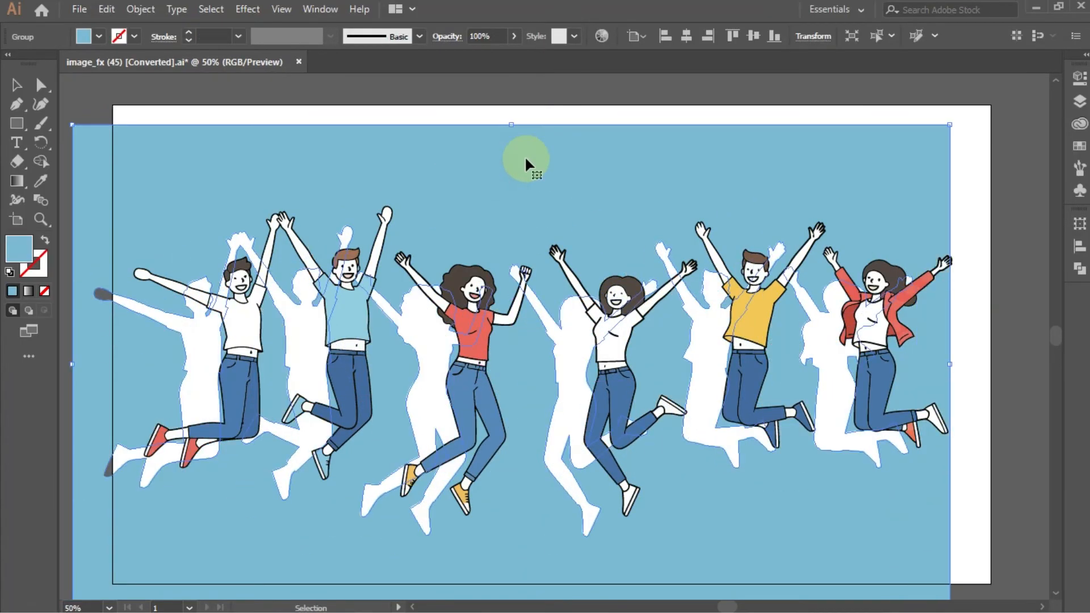
key(Delete)
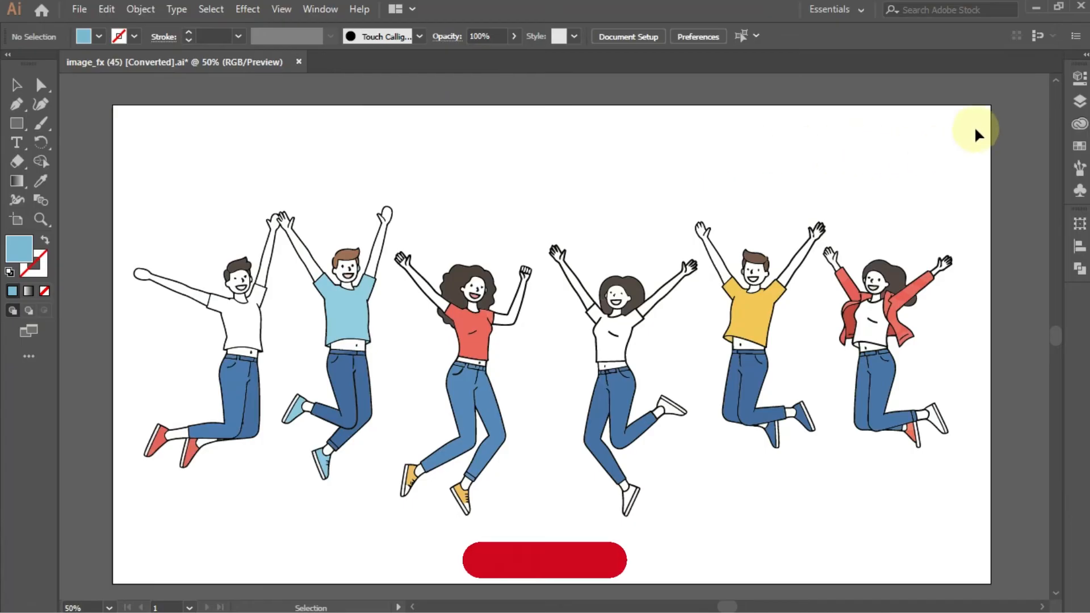
scroll(958, 329, down, 1)
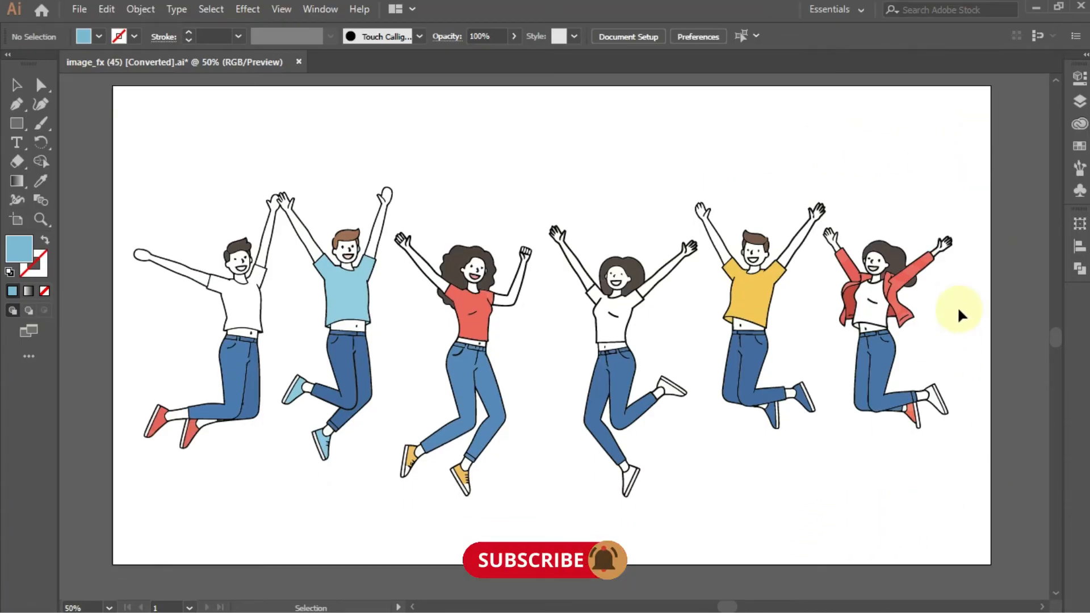
scroll(960, 316, up, 1)
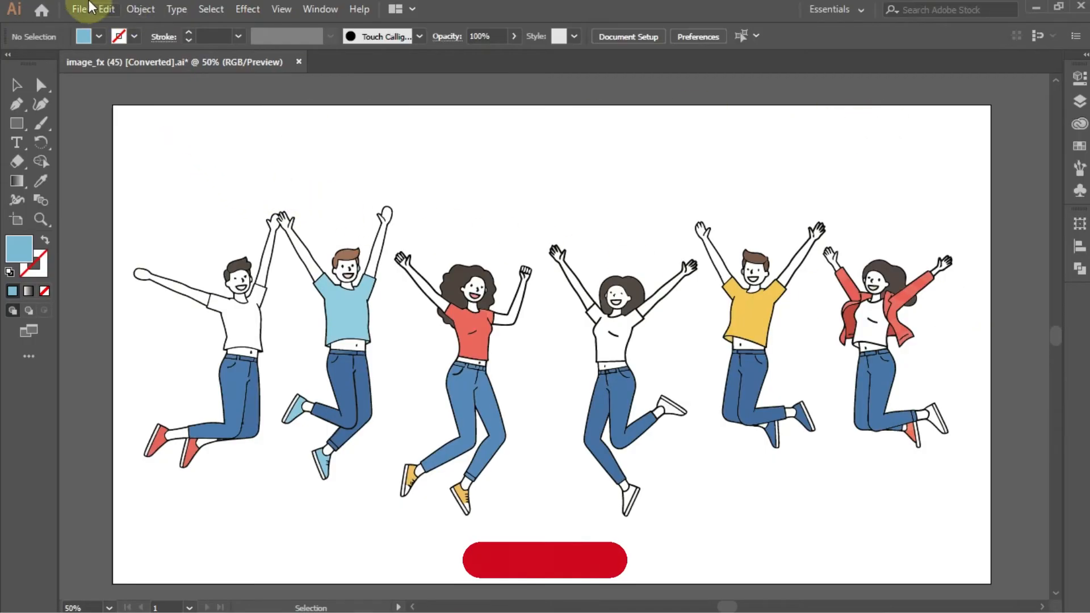
click(79, 9)
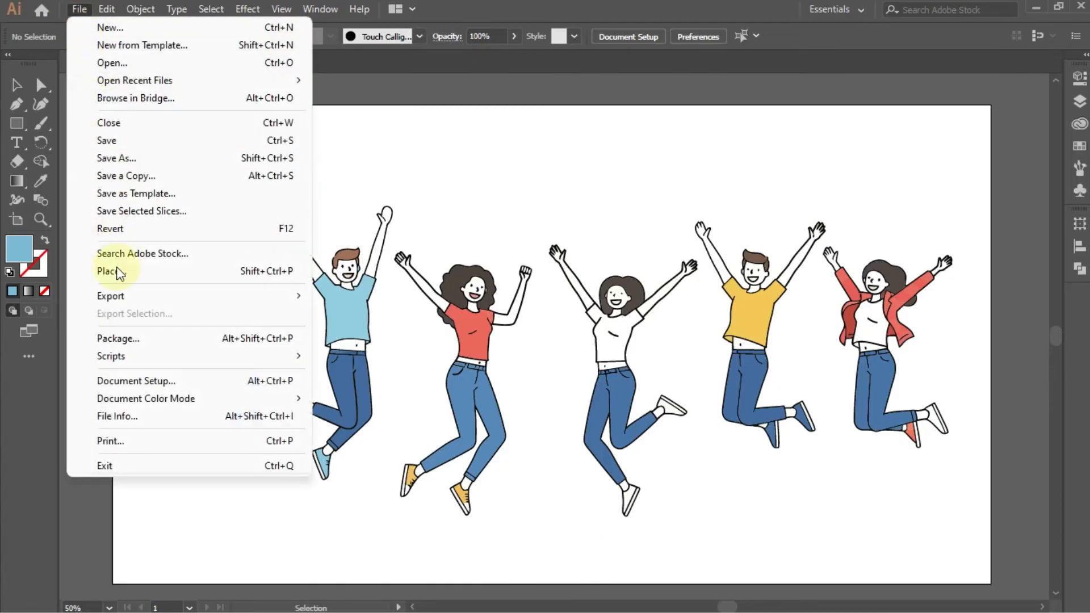
mouse_move(85, 295)
click(348, 311)
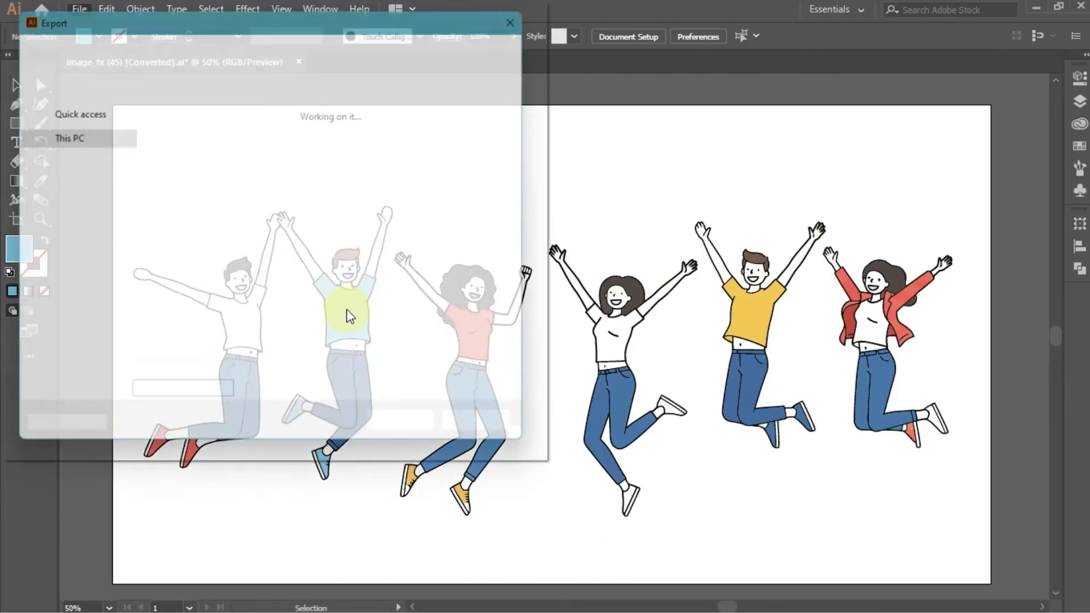
click(326, 321)
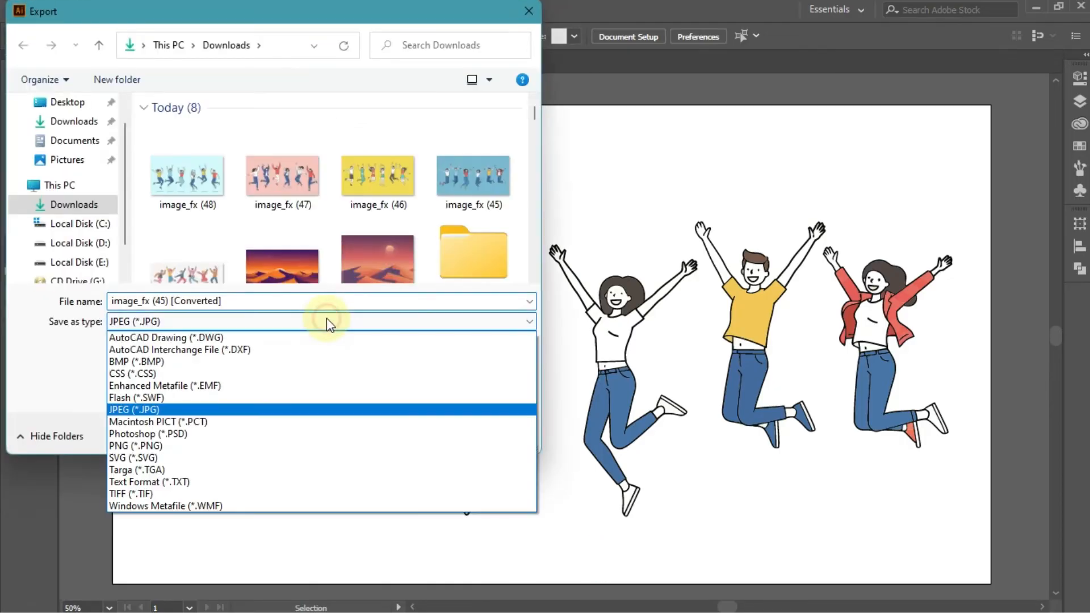
click(240, 445)
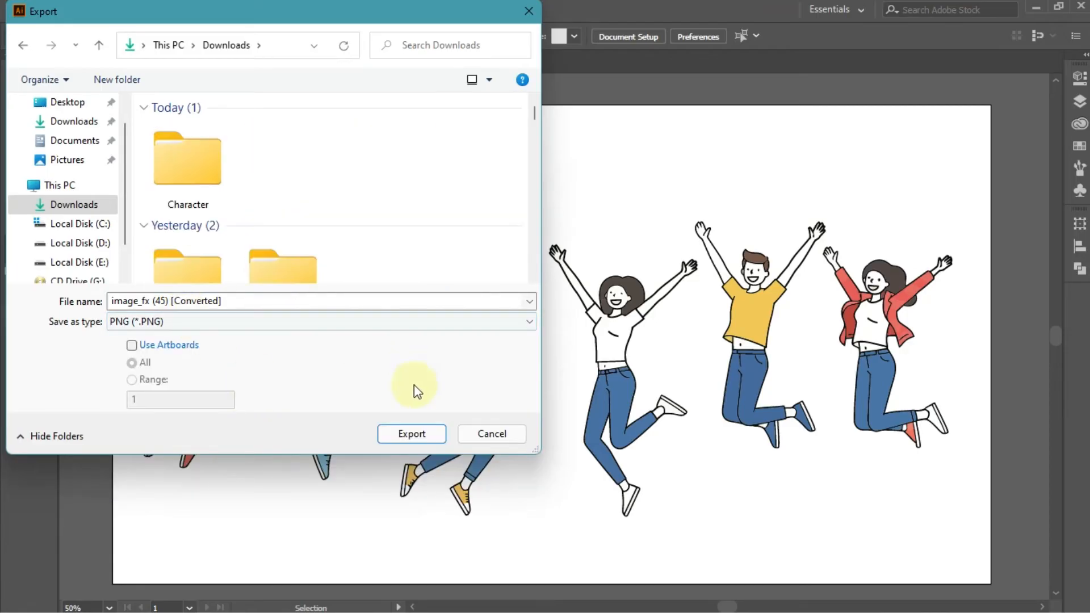
click(486, 433)
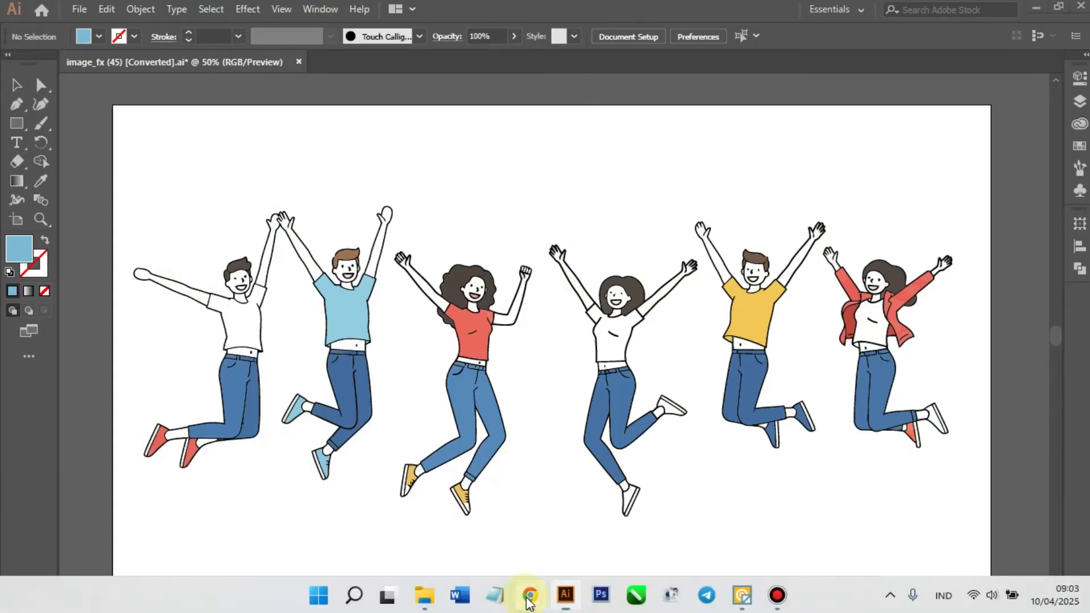
Switch to Chrome and examine the file type listed for the jumping people vector on Adobe Stock.
click(530, 595)
scroll(311, 276, up, 8)
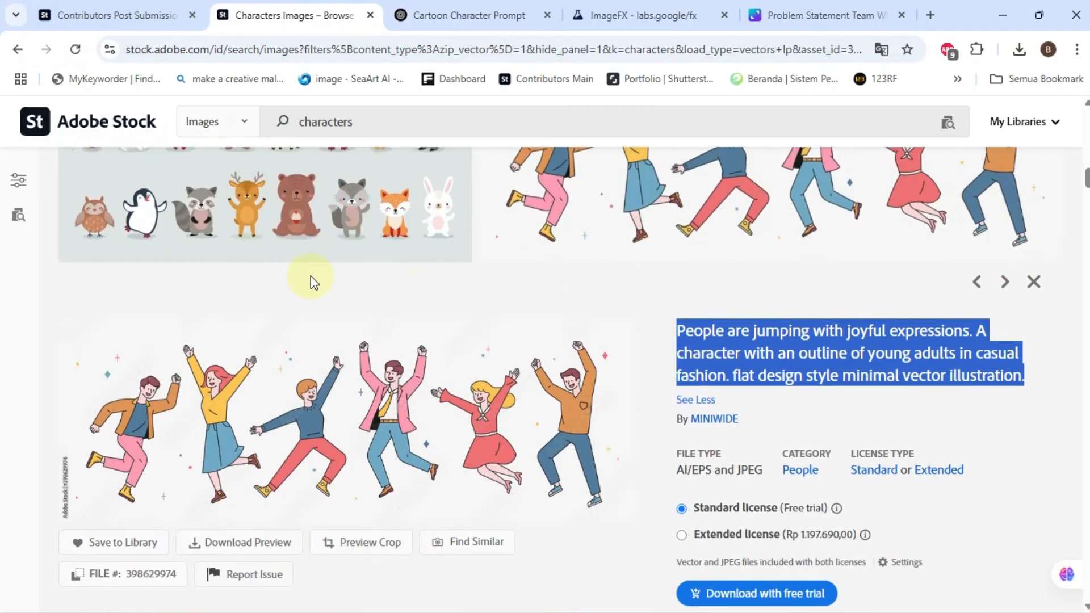
scroll(311, 278, up, 6)
scroll(312, 270, down, 13)
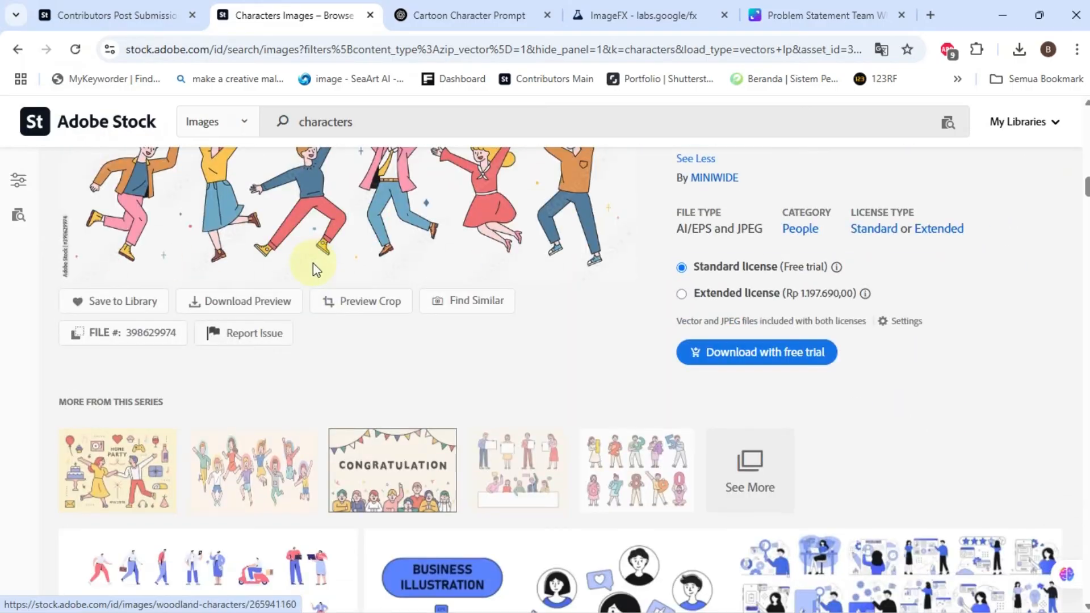
scroll(312, 264, up, 4)
scroll(312, 264, down, 1)
drag(676, 376, 760, 389)
click(705, 392)
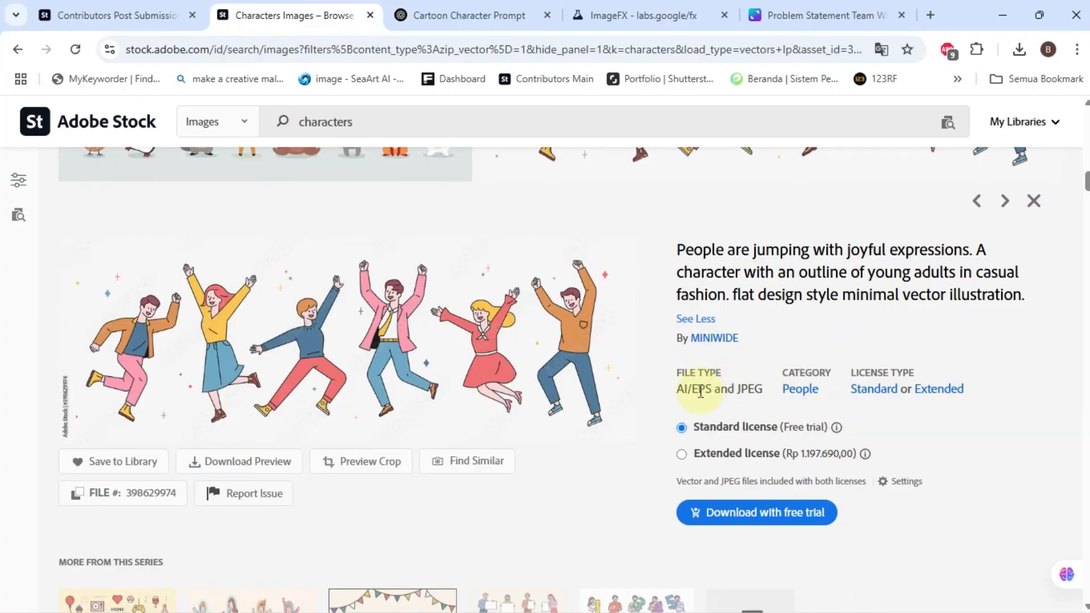
double_click(739, 392)
click(678, 388)
drag(736, 389, 766, 393)
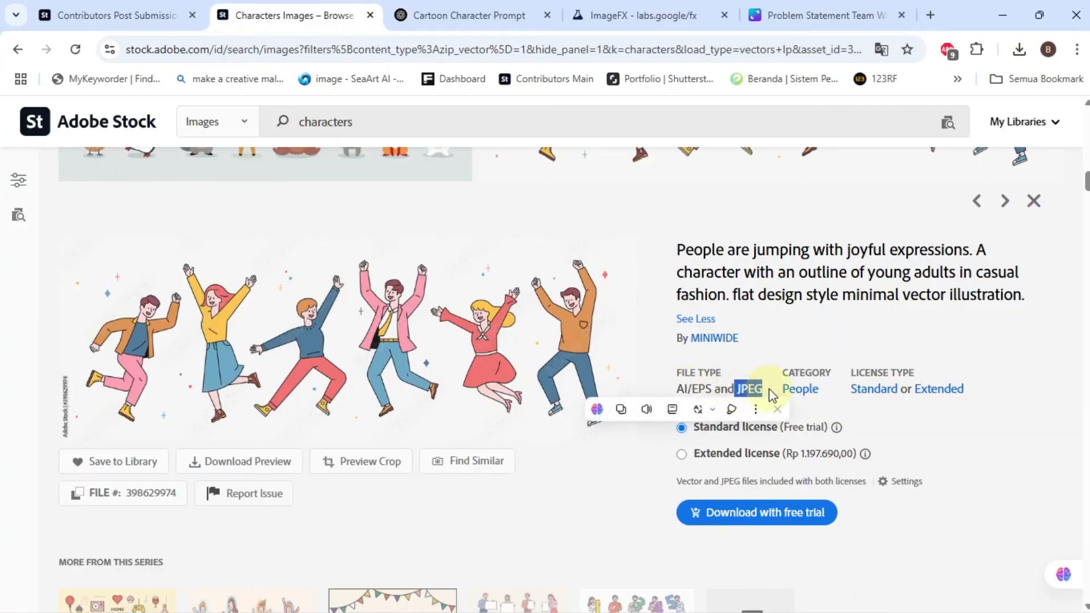
click(756, 344)
Check the file type of the business person avatar set in the characters search results and browse further down.
scroll(756, 344, down, 5)
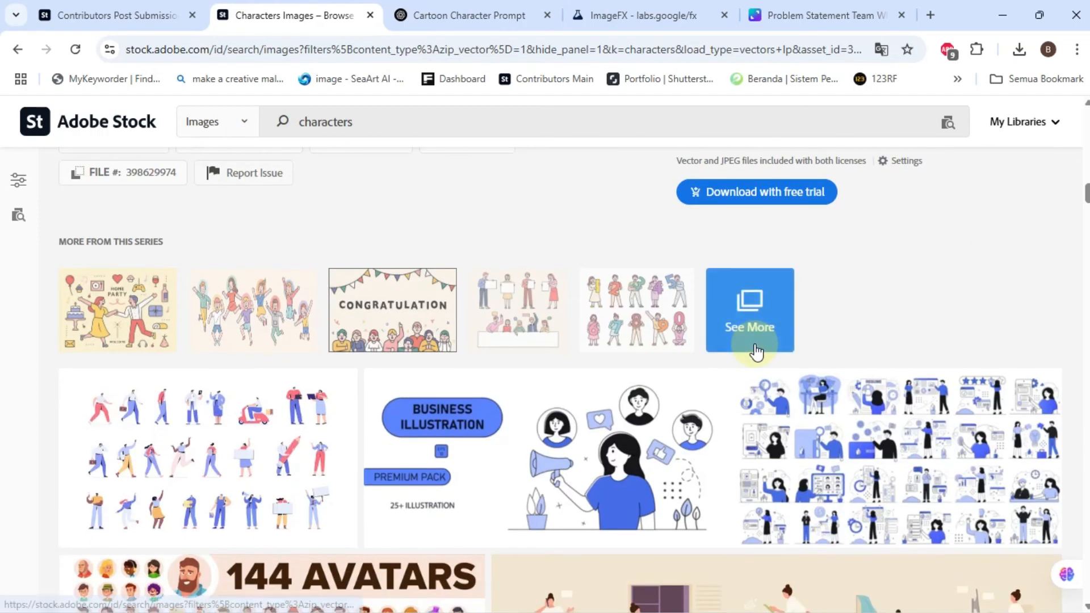
click(671, 306)
scroll(671, 243, down, 5)
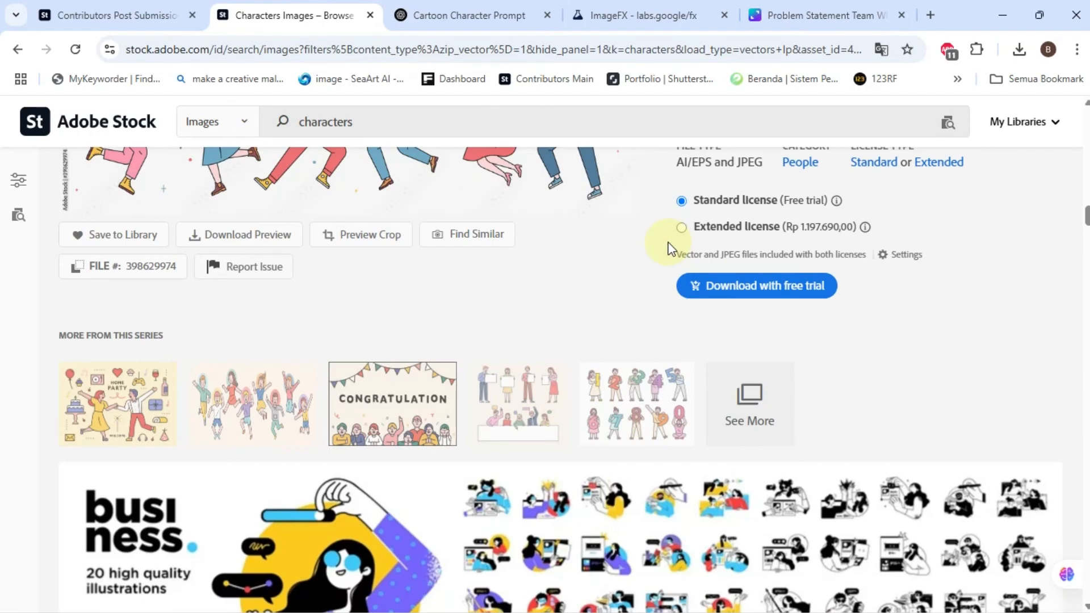
scroll(670, 248, up, 1)
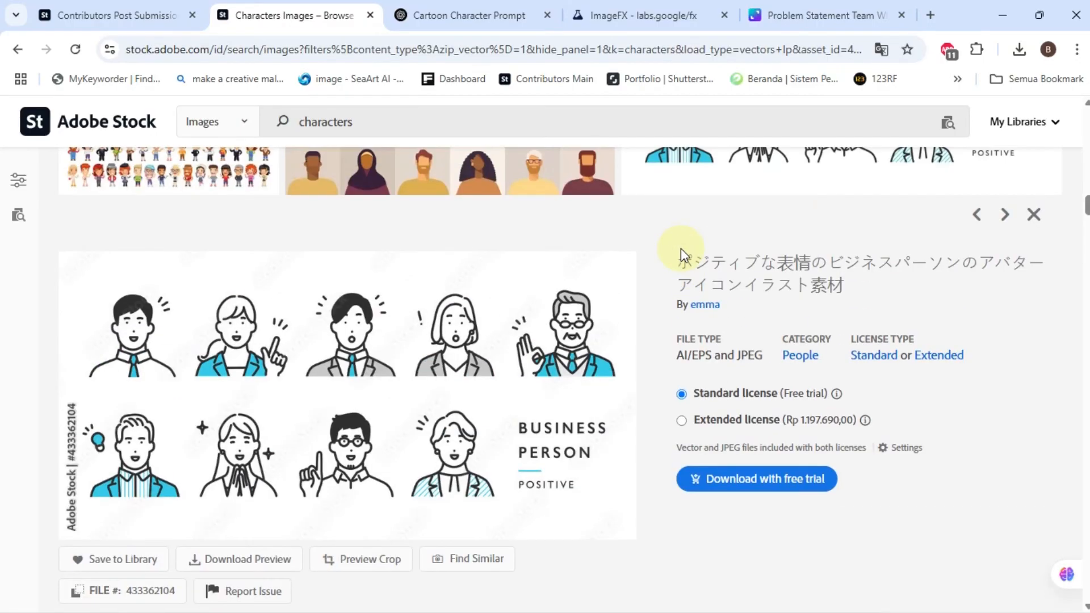
scroll(680, 248, down, 1)
drag(762, 279, 675, 279)
scroll(707, 309, down, 15)
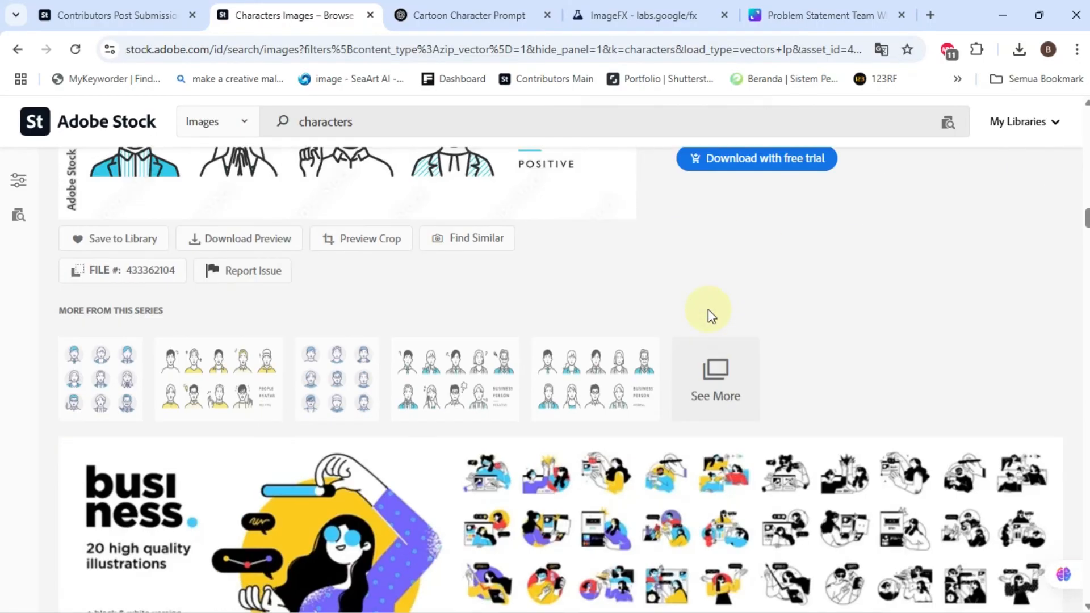
scroll(709, 318, down, 2)
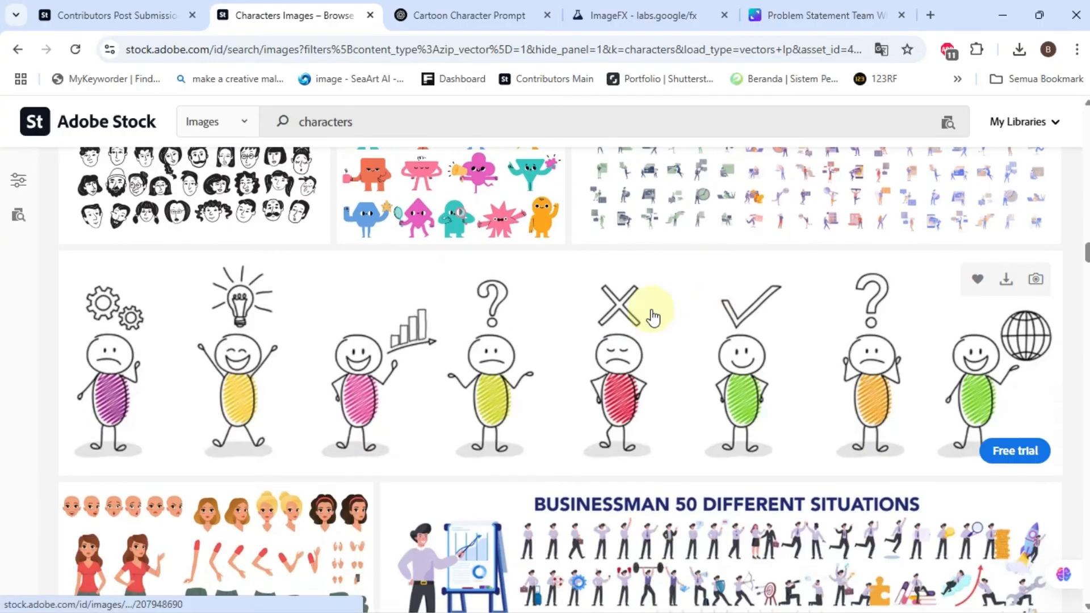
Open the details of the colourful stickmen with symbols vector and check its file type.
click(650, 311)
scroll(647, 314, down, 15)
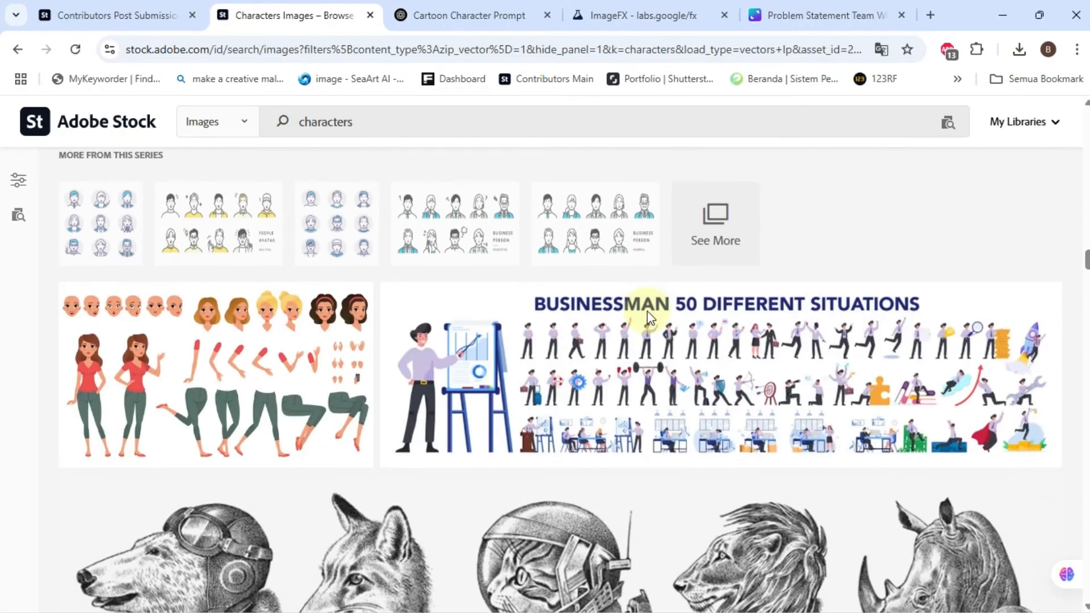
scroll(648, 322, up, 4)
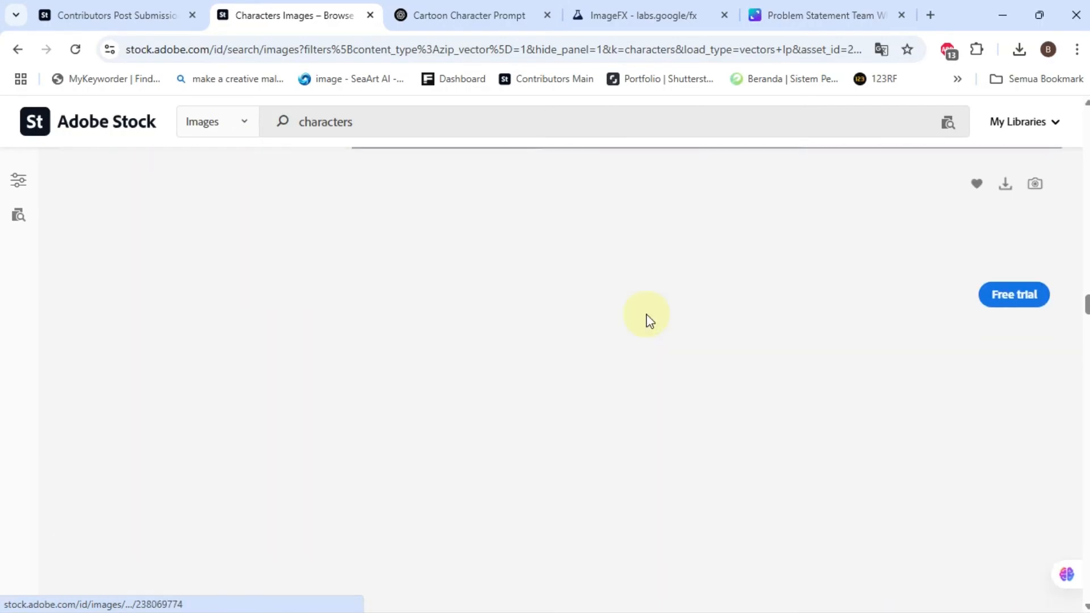
scroll(649, 324, up, 8)
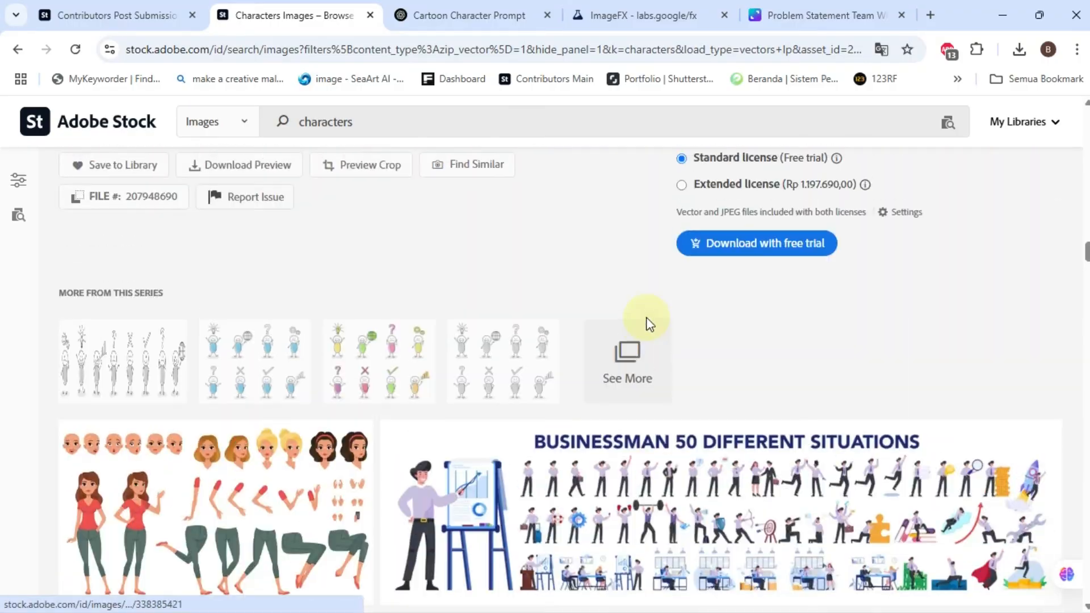
scroll(650, 321, down, 1)
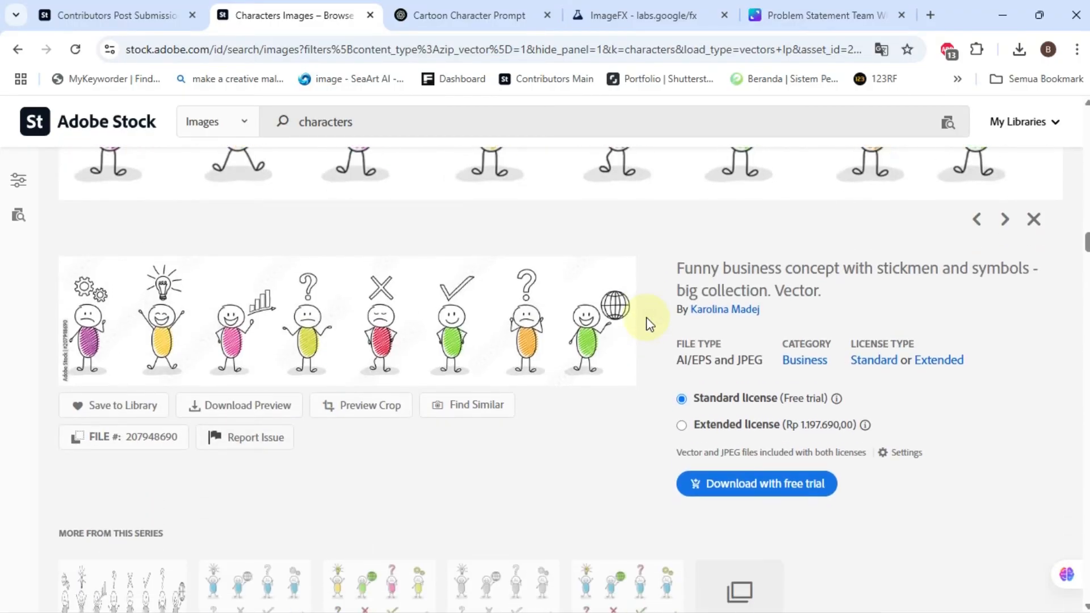
scroll(649, 323, down, 1)
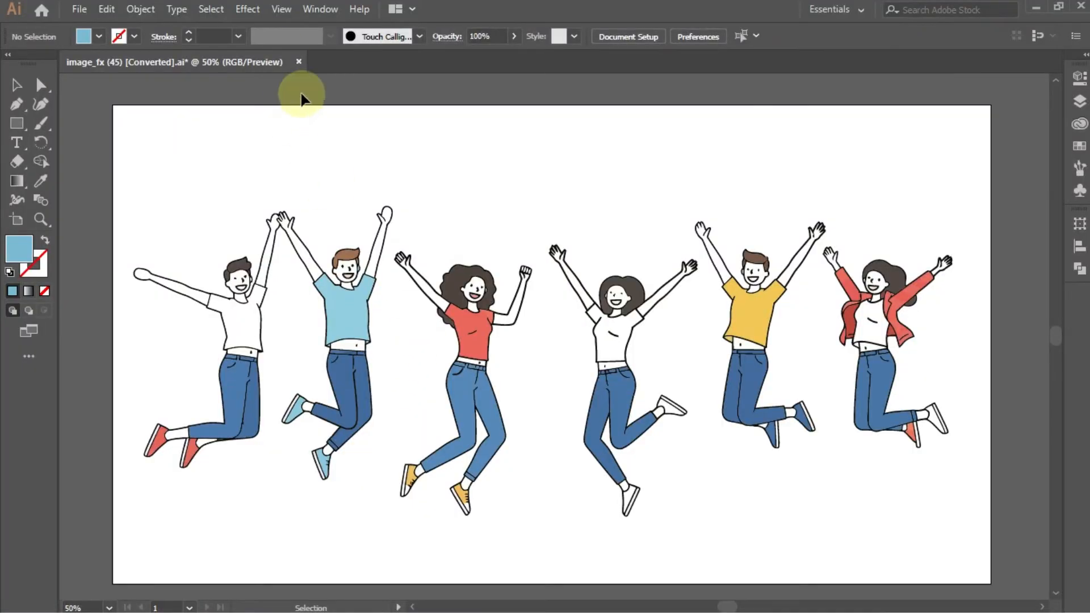
In Illustrator, close image_fx (45) [Converted].ai without saving its changes and minimize the program.
click(297, 62)
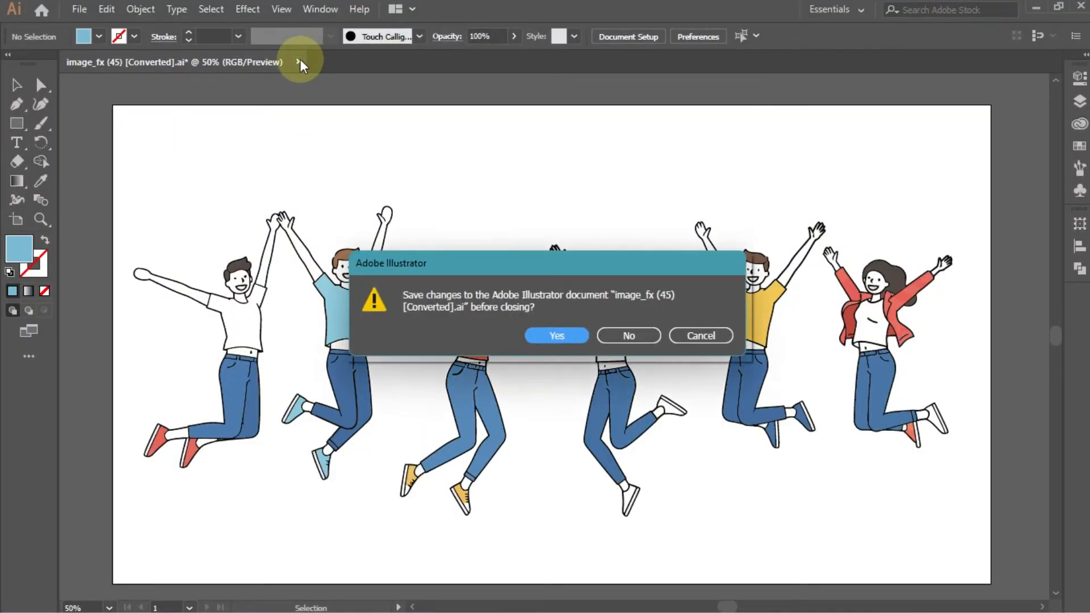
click(609, 335)
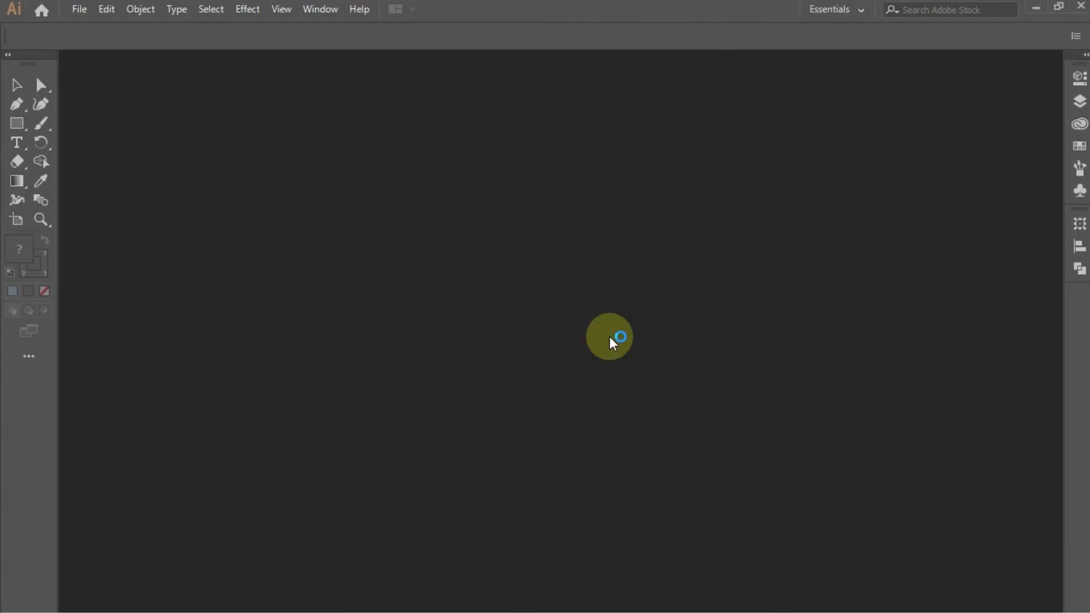
click(1034, 9)
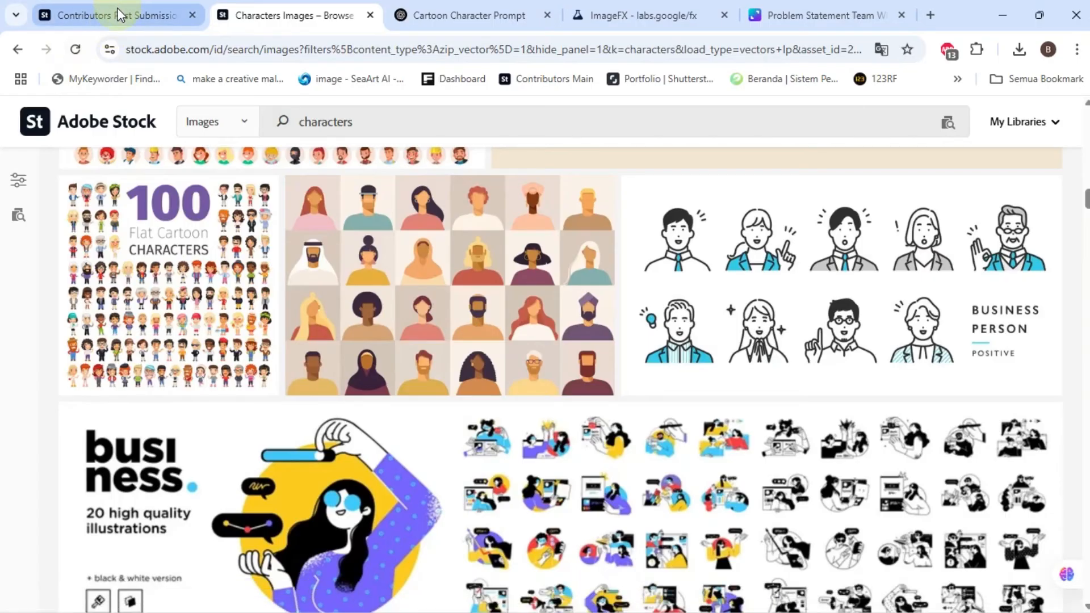
Upload the AI files image_fx (45) to image_fx (48) from the Downloads folder to the Adobe Stock contributor portal.
click(117, 14)
scroll(675, 370, up, 10)
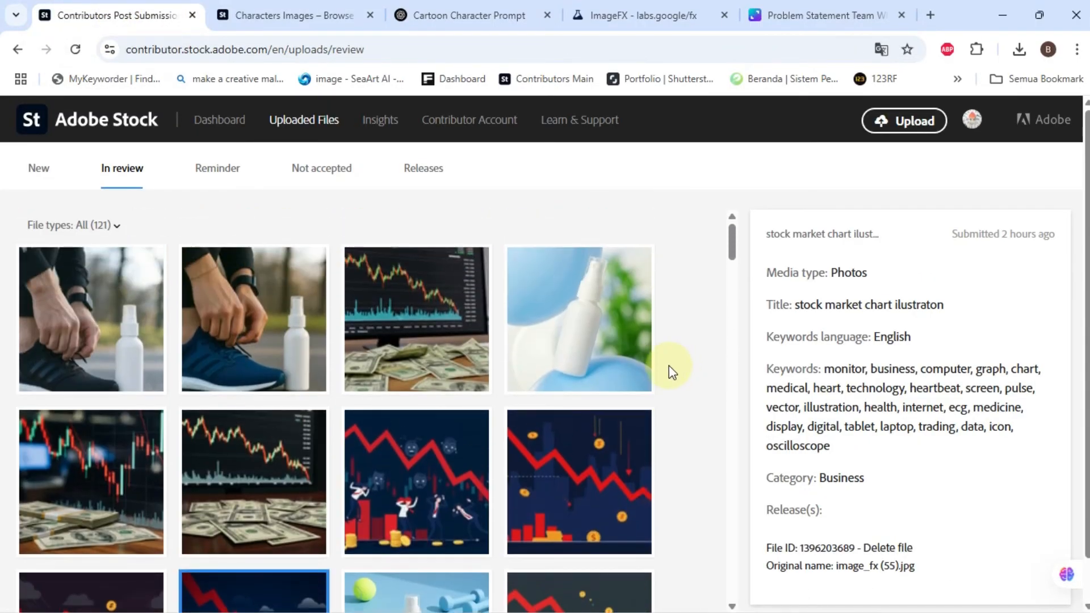
click(908, 122)
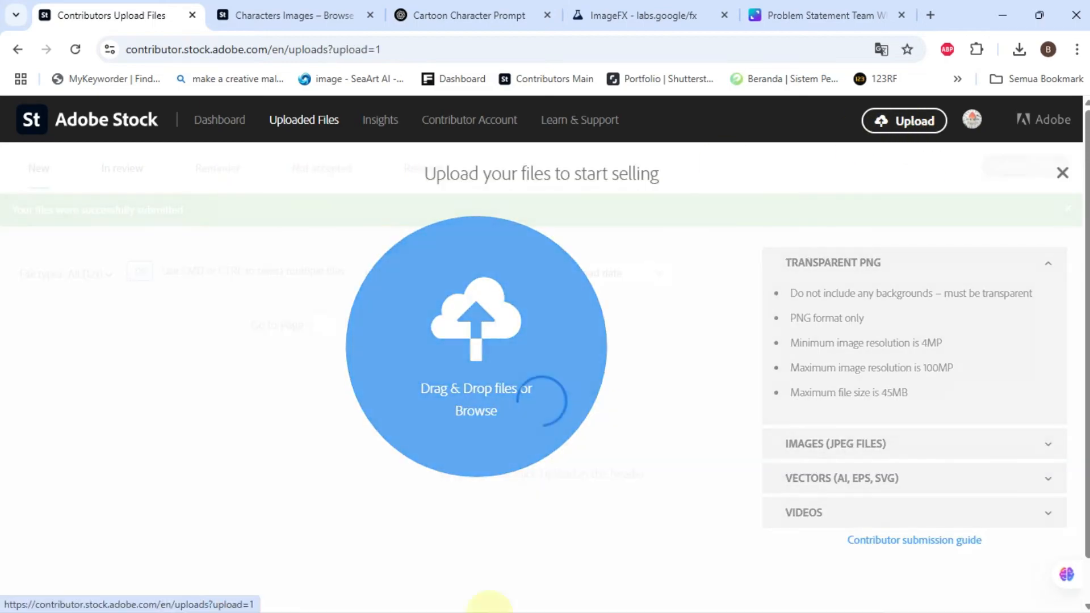
click(425, 594)
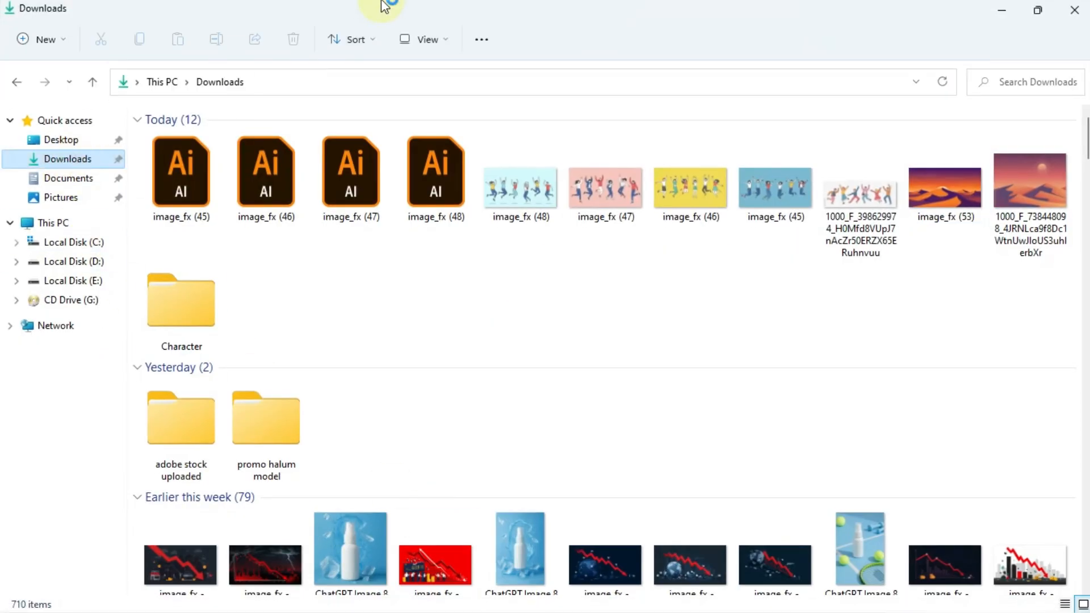
double_click(389, 7)
drag(371, 26, 175, 172)
click(132, 334)
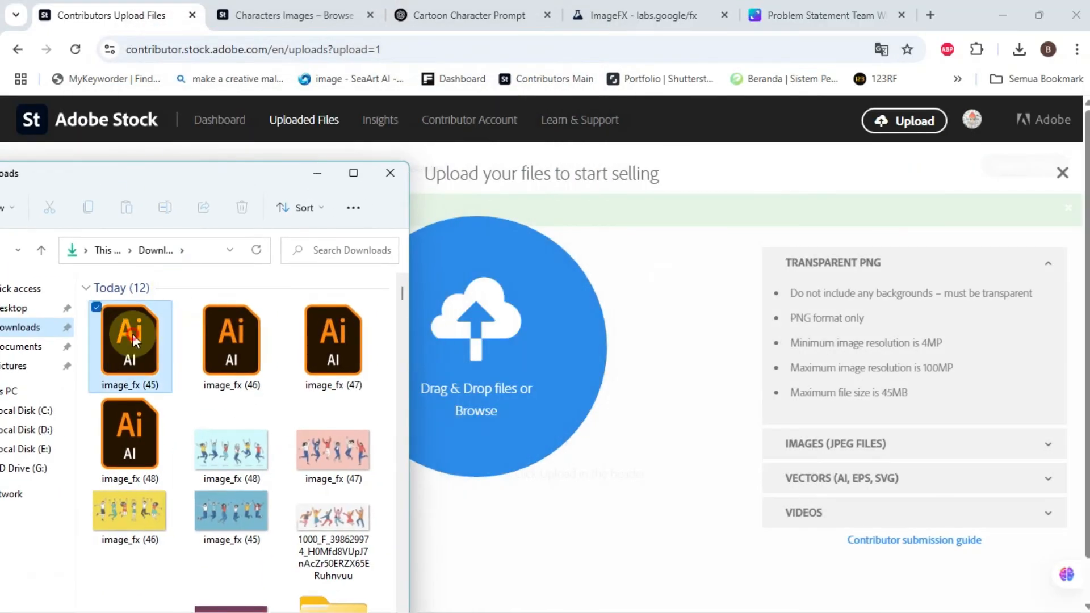
shift+click(130, 435)
drag(155, 411, 492, 346)
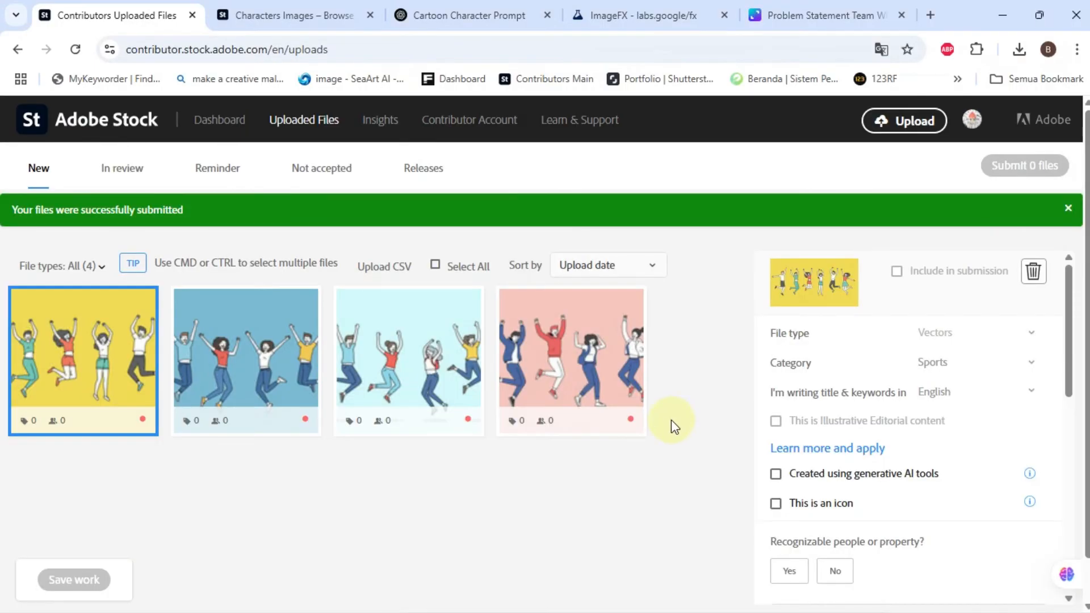
Select all four newly uploaded jumping-character vectors for joint editing of their submission details.
scroll(727, 385, down, 1)
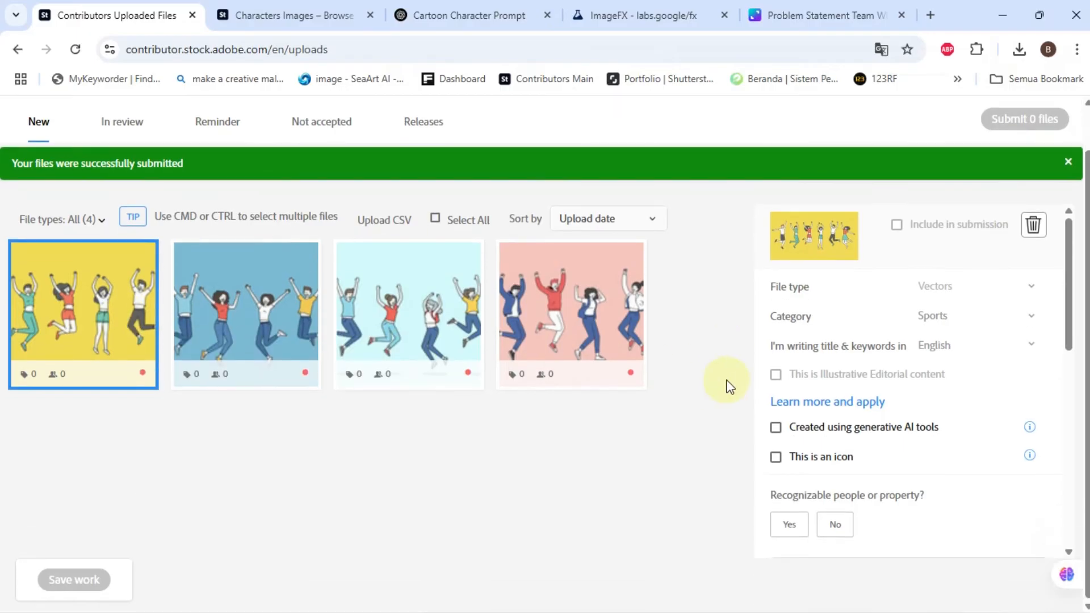
key(ctrl+a)
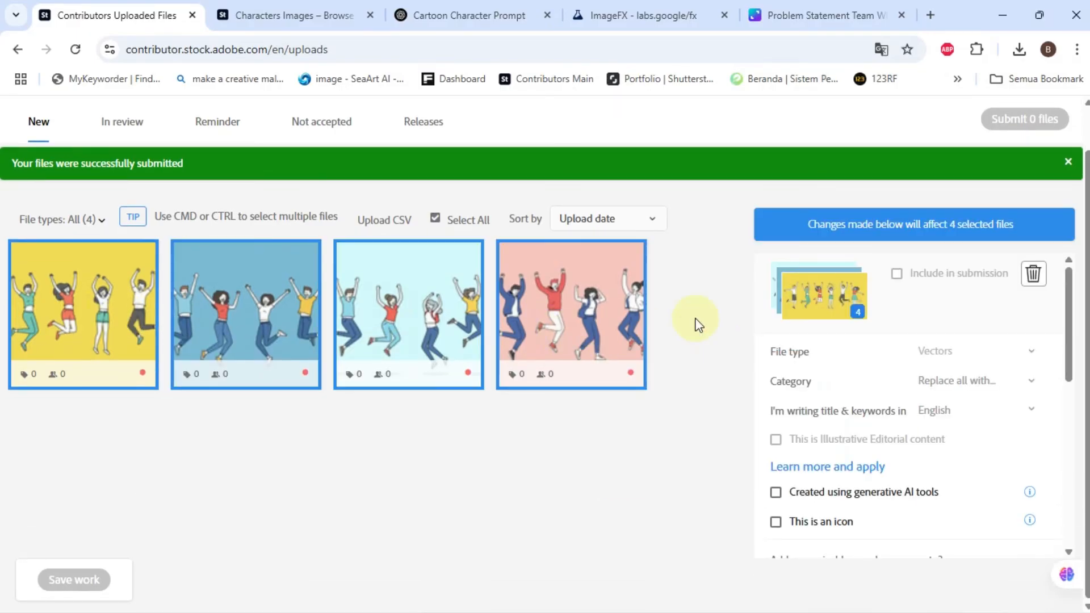
scroll(992, 365, down, 3)
scroll(993, 360, up, 2)
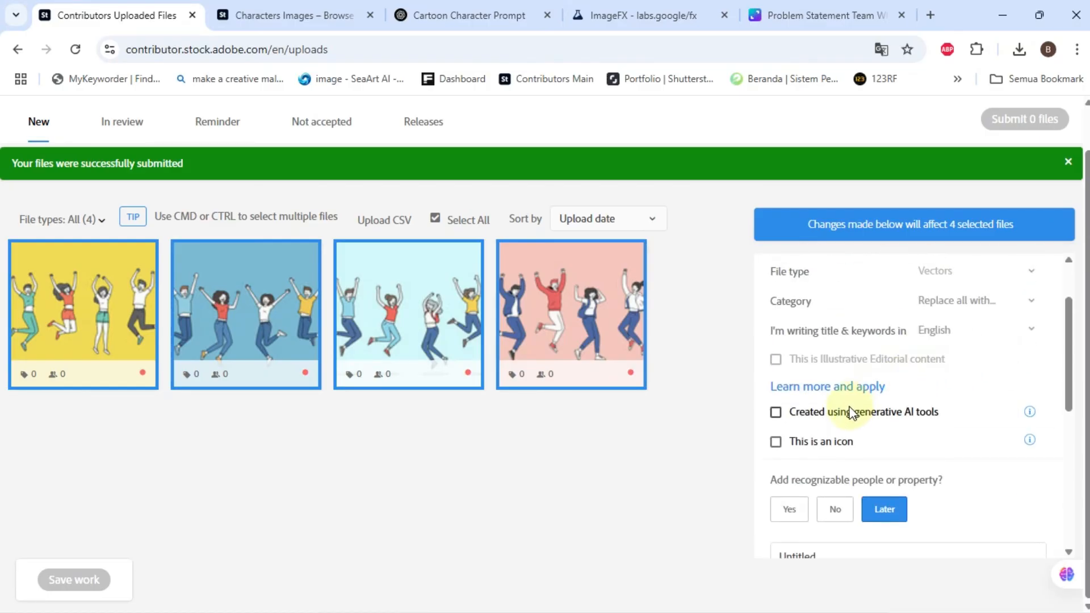
click(99, 321)
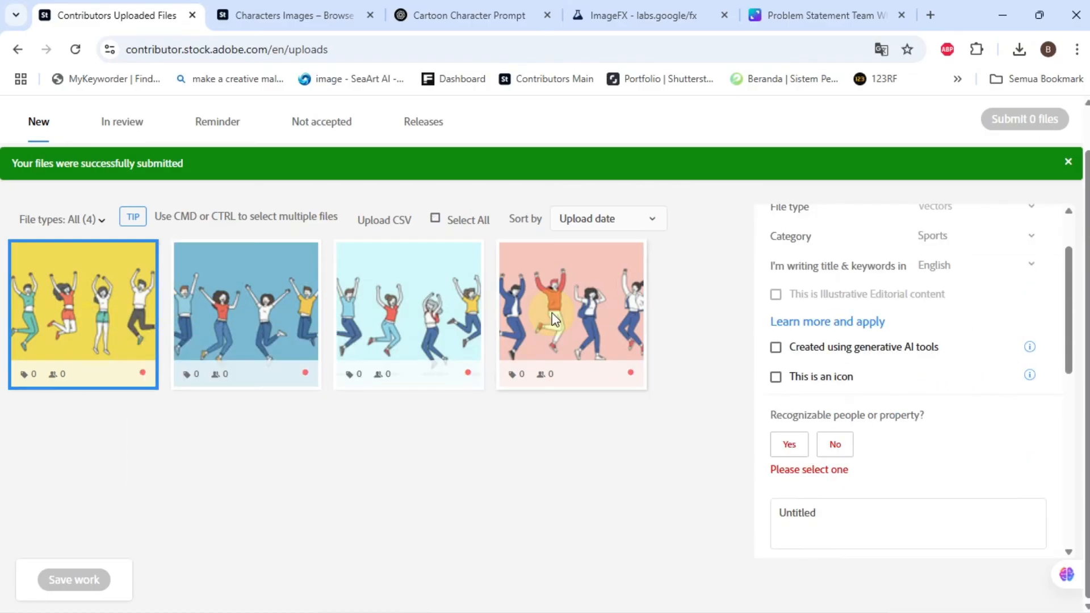
shift+click(582, 309)
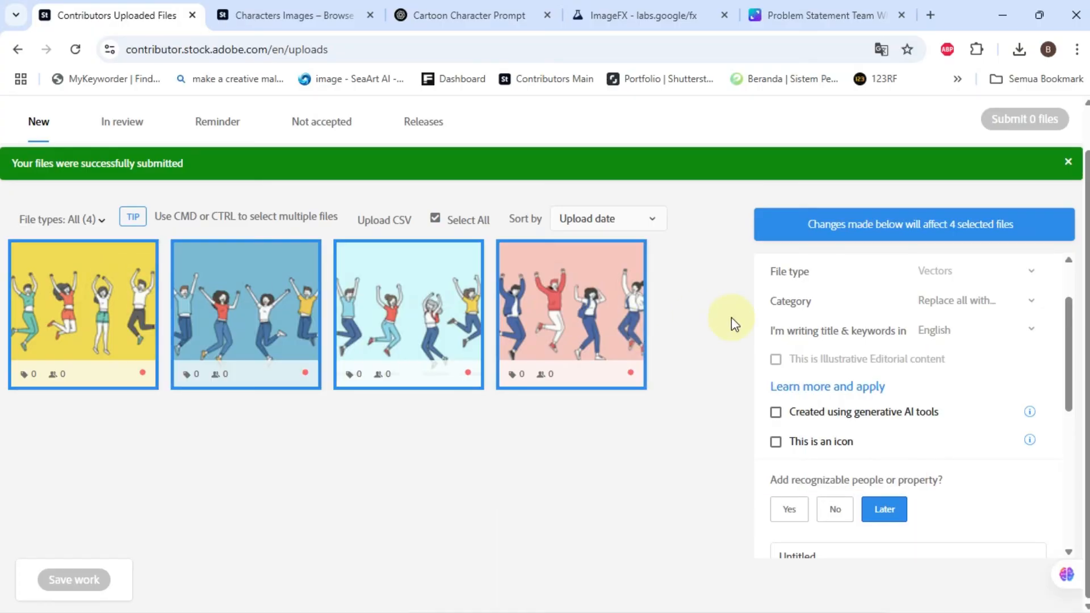
Mark the four selected files as created using generative AI tools, with fictional people and property, and as an icon of type Icon Sheet.
click(885, 419)
scroll(885, 418, down, 2)
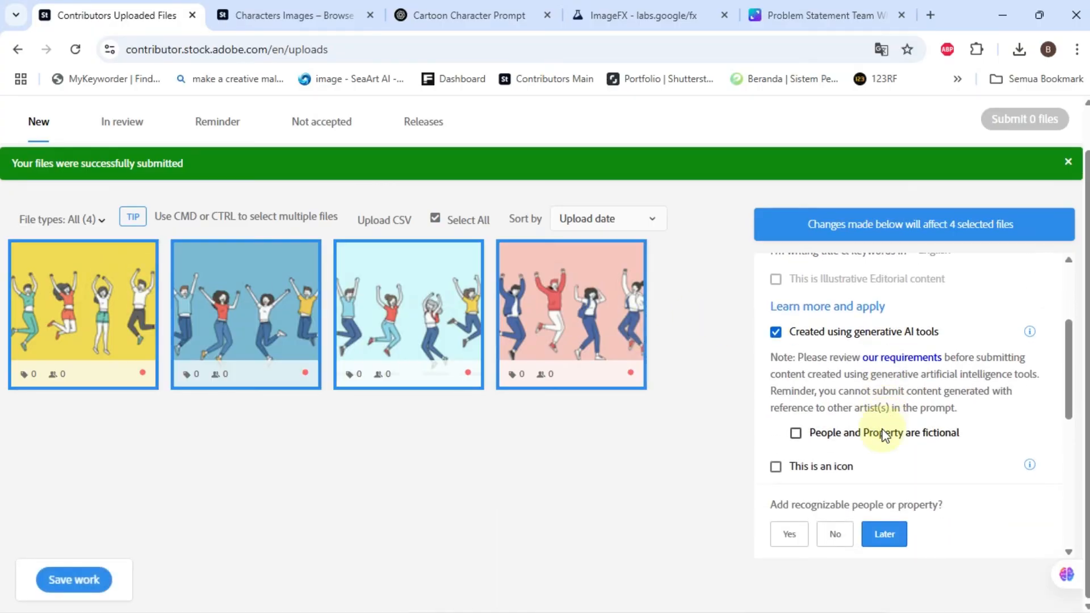
click(884, 431)
scroll(849, 448, down, 1)
click(832, 476)
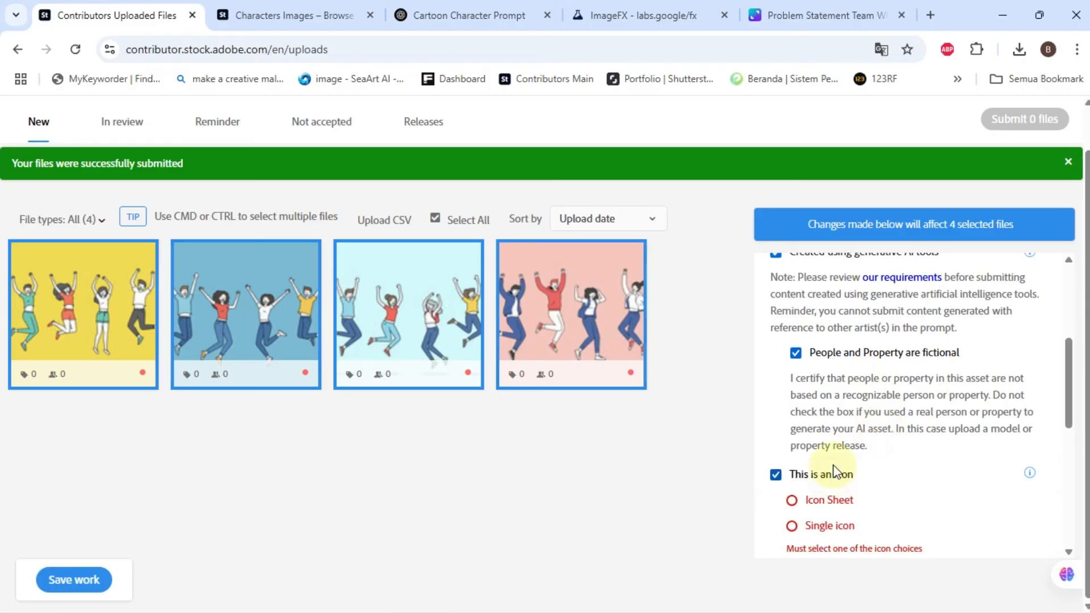
scroll(832, 446, down, 1)
click(833, 421)
scroll(832, 397, down, 2)
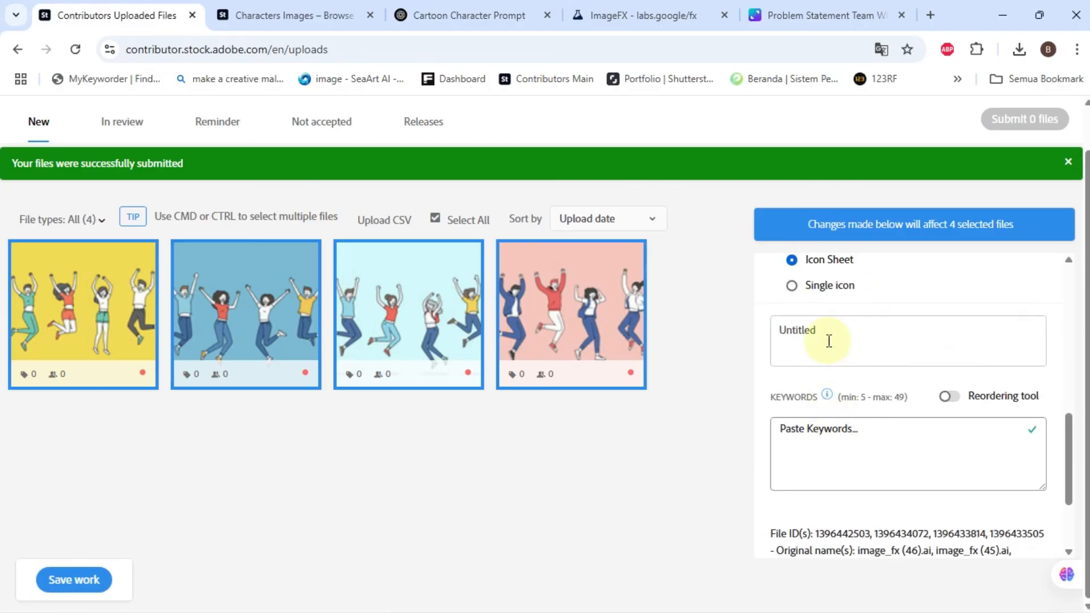
Select only the yellow-background file and replace its title with the suggestion "vector illustration of a dancing girl".
click(100, 324)
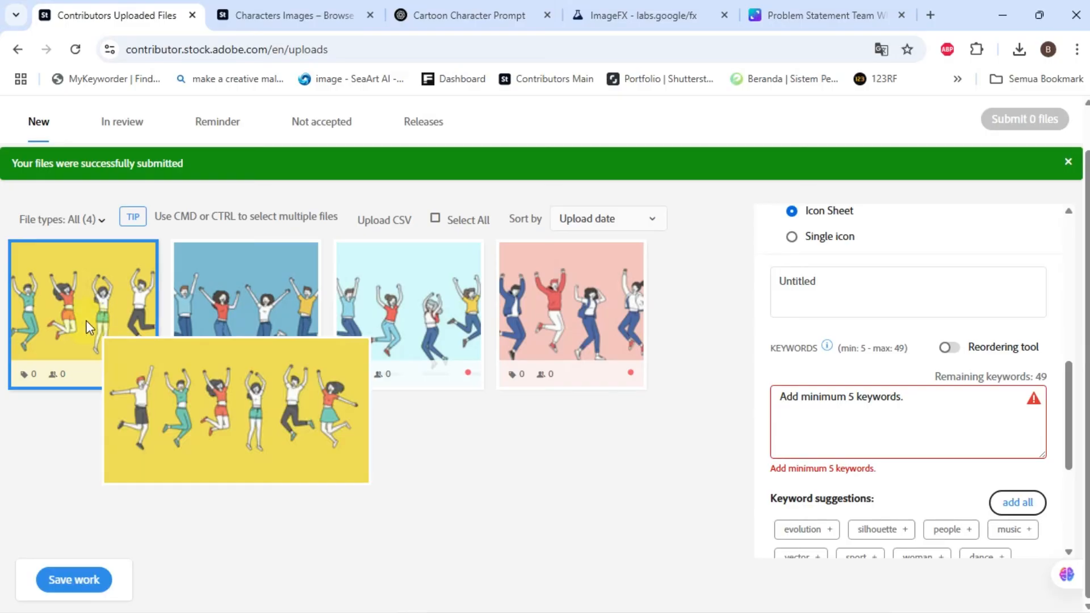
scroll(624, 426, up, 1)
drag(823, 335, 761, 341)
scroll(874, 340, up, 2)
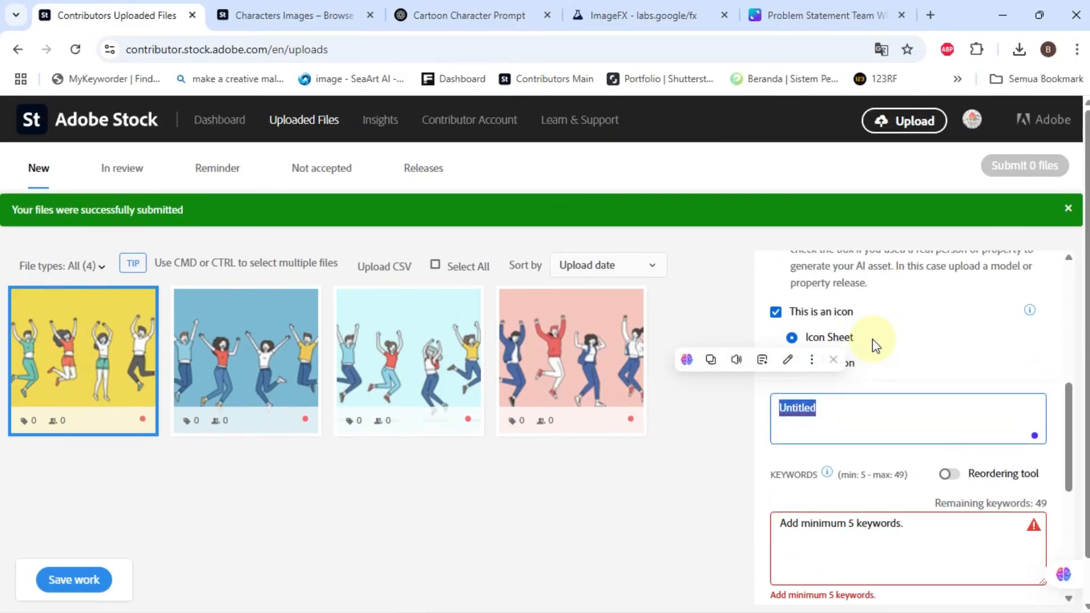
scroll(860, 398, down, 2)
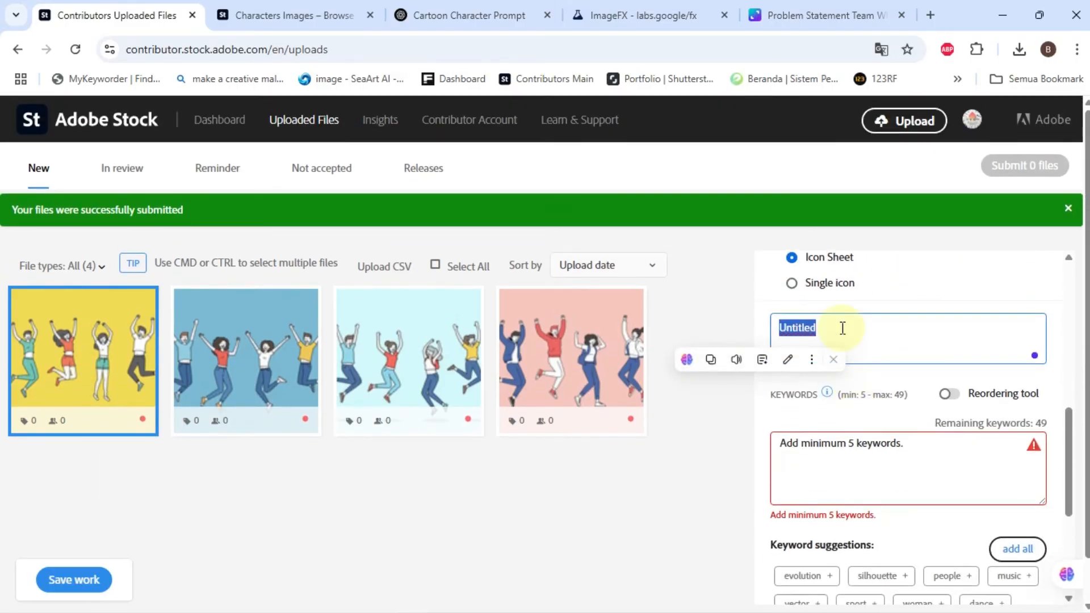
key(BackSpace)
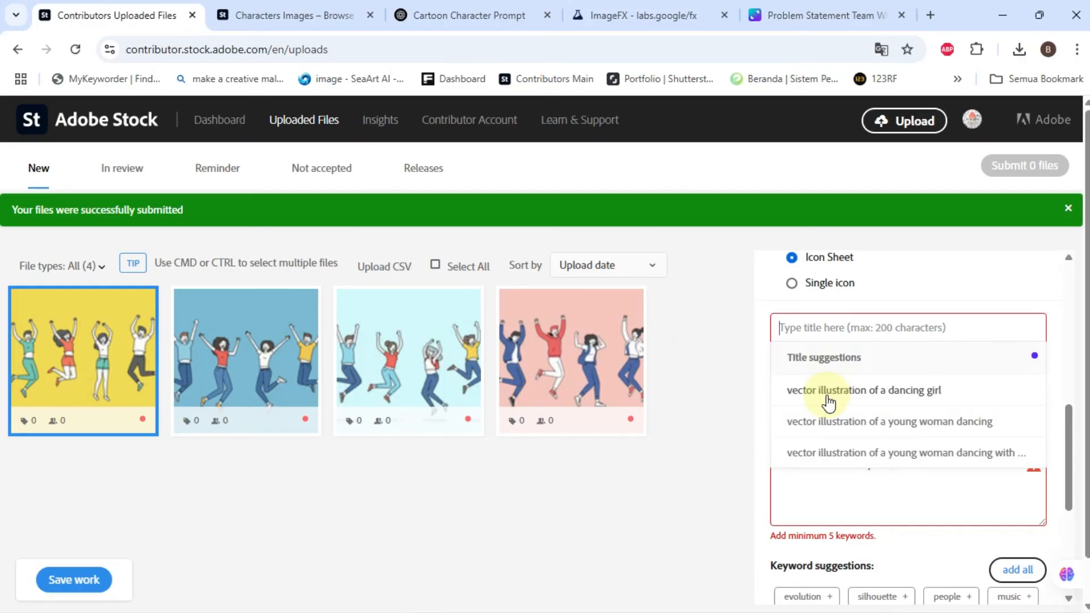
click(828, 391)
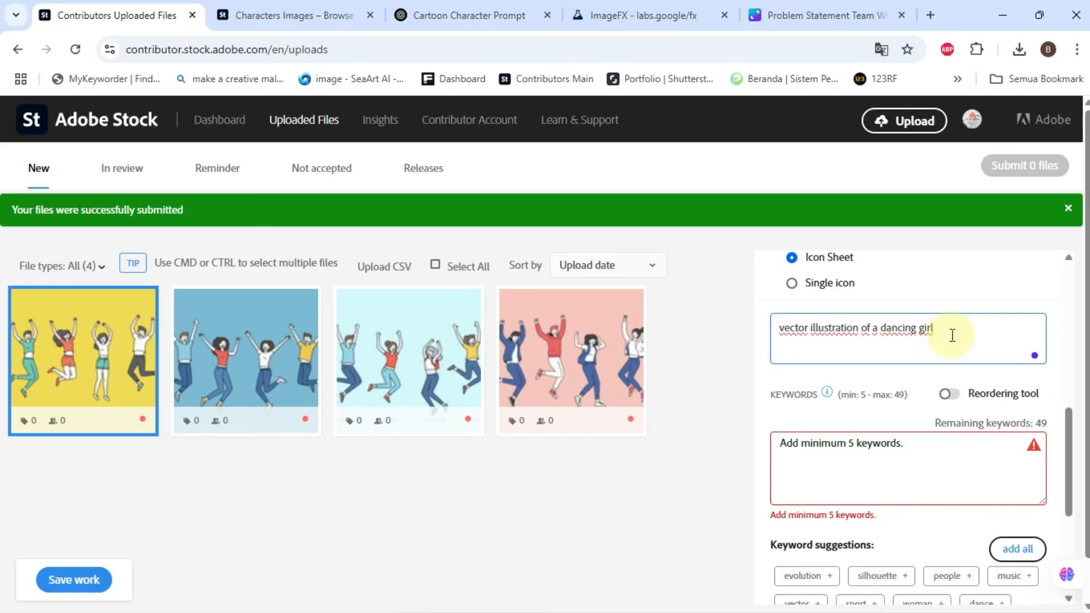
Copy the full image prompt beginning "People are jumping with joyful expressions" from ImageFX.
click(455, 20)
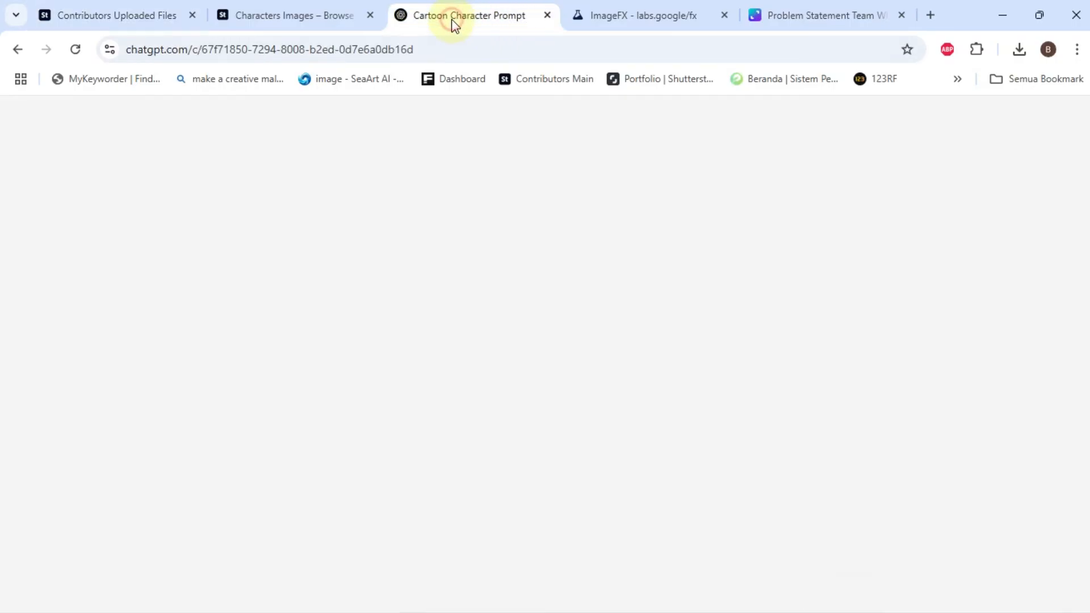
click(310, 23)
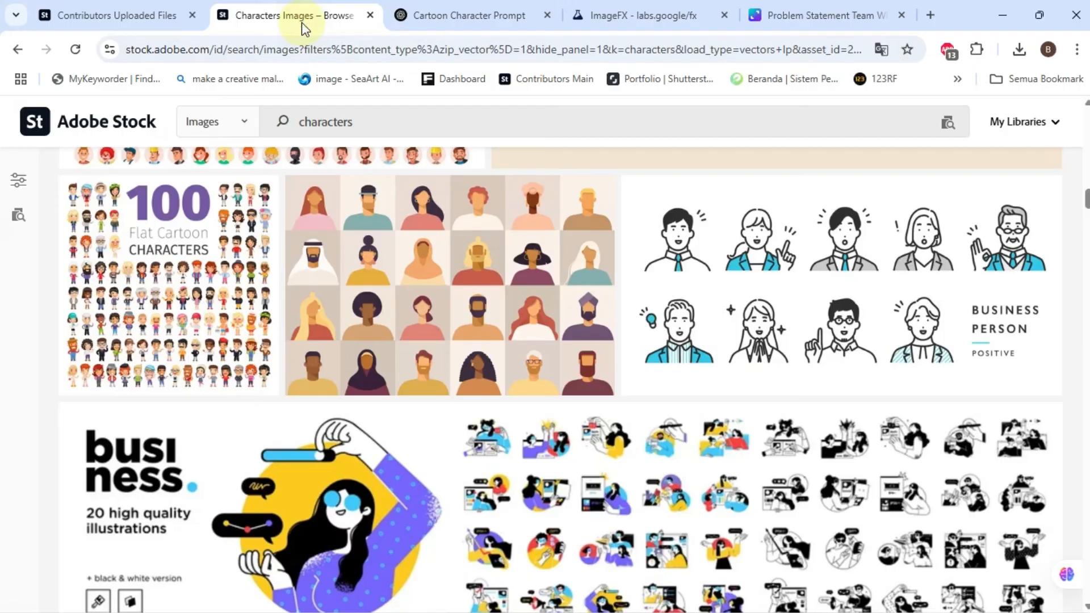
click(653, 15)
scroll(331, 264, up, 1)
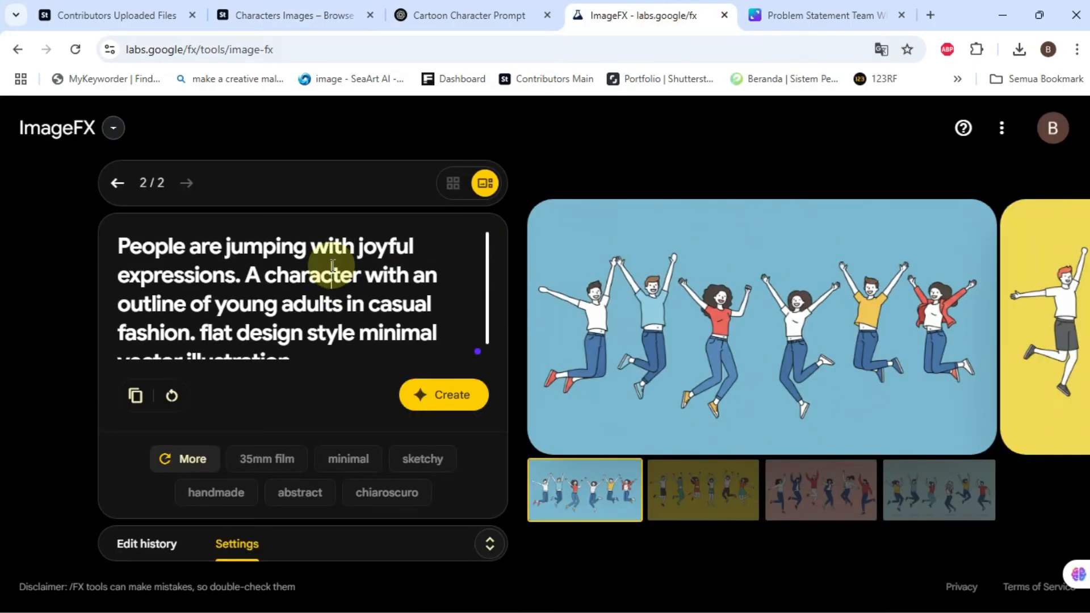
key(ctrl+a)
key(ctrl+c)
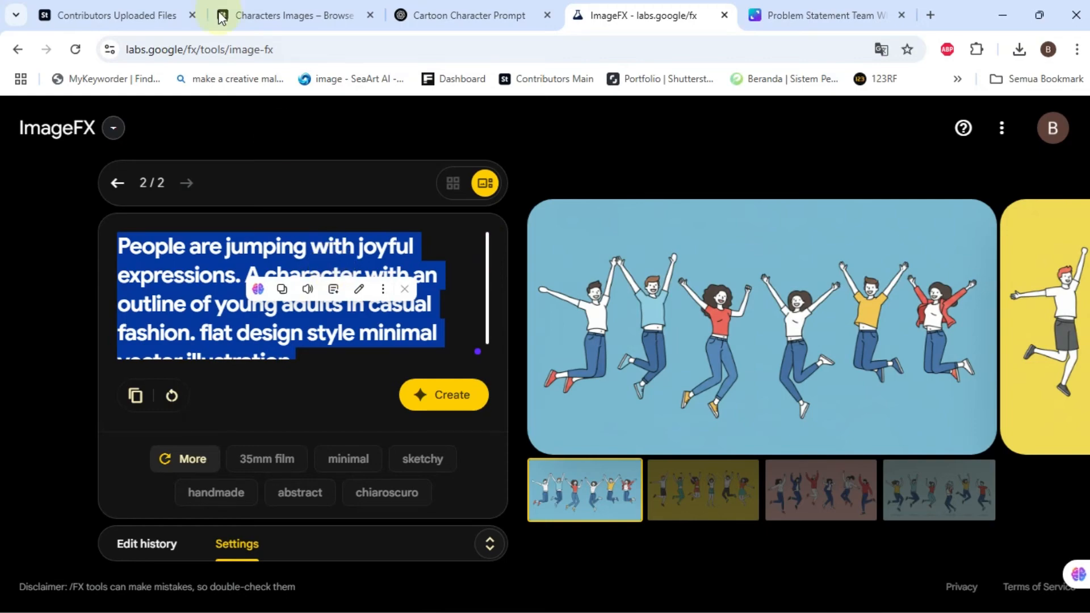
Back on the Adobe Stock contributor page, replace the yellow file's title with the copied ImageFX prompt.
click(282, 16)
click(107, 17)
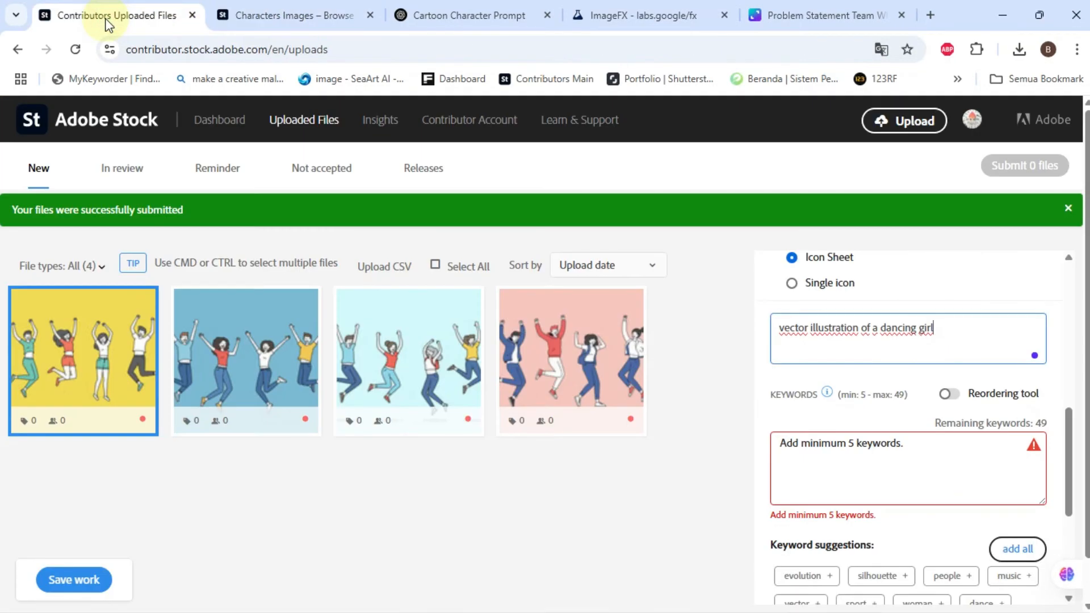
key(ctrl+a)
key(ctrl+v)
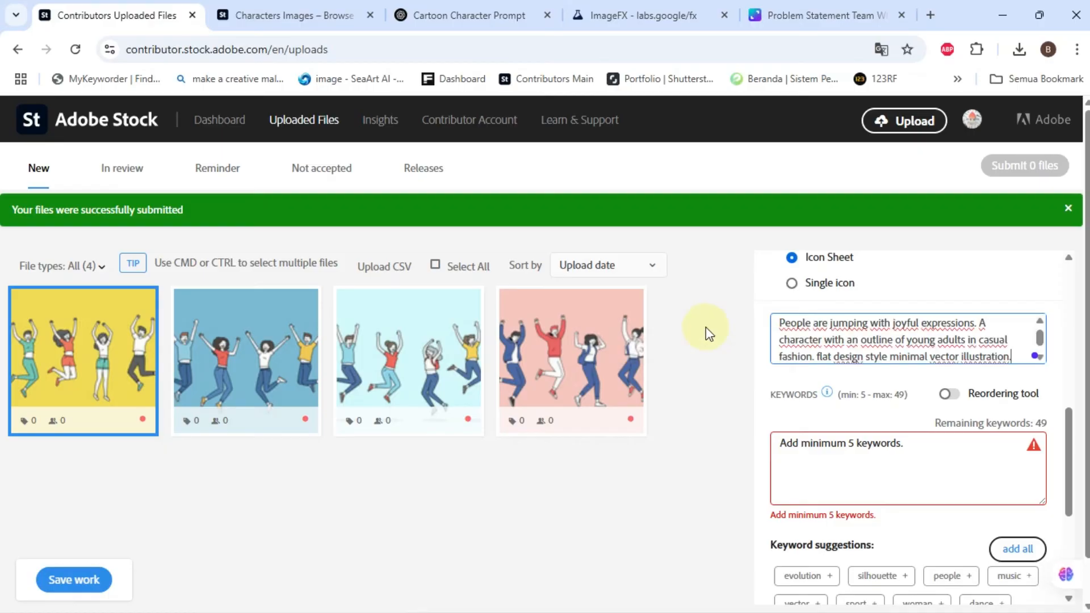
Add all suggested keywords to the yellow-background file.
scroll(867, 406, down, 2)
scroll(867, 406, down, 2)
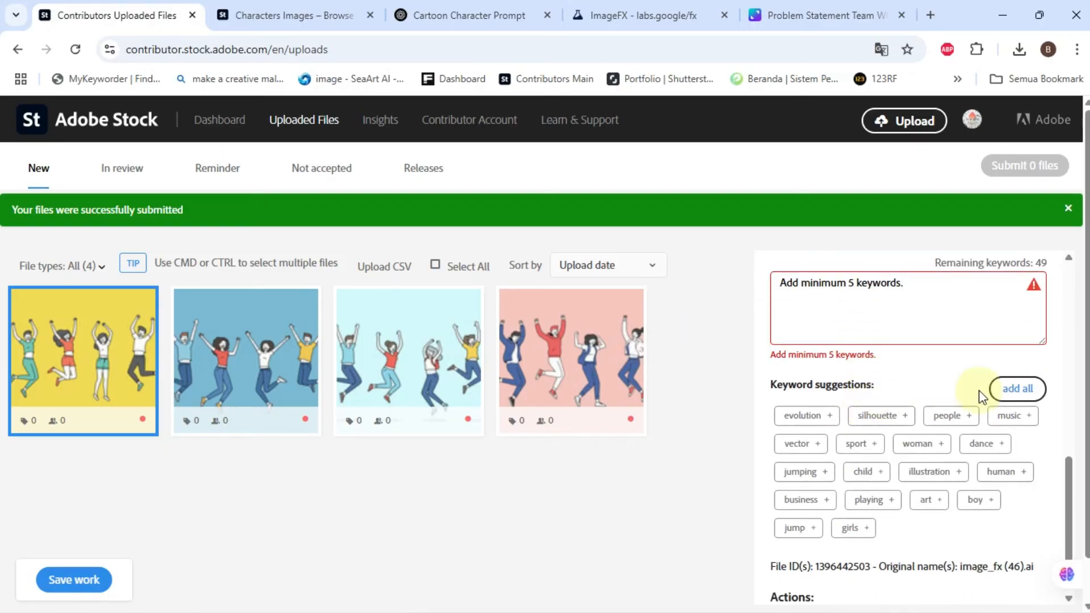
click(1016, 389)
scroll(999, 389, up, 3)
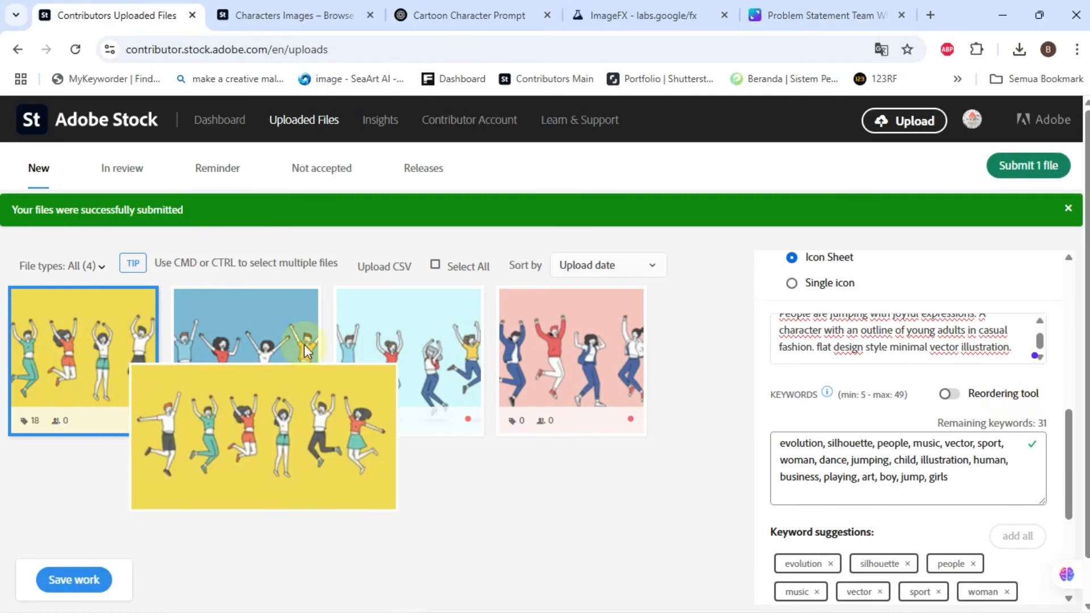
Select all four files and paste the prompt beginning "People are jumping with joyful expressions" as their shared title.
mouse_move(584, 345)
key(ctrl+a)
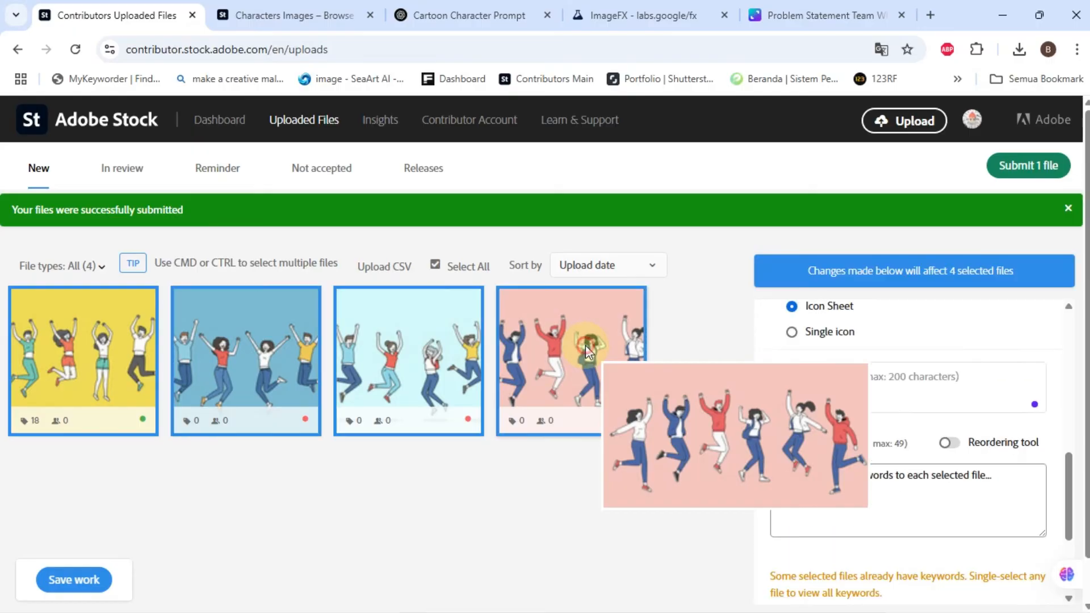
click(885, 390)
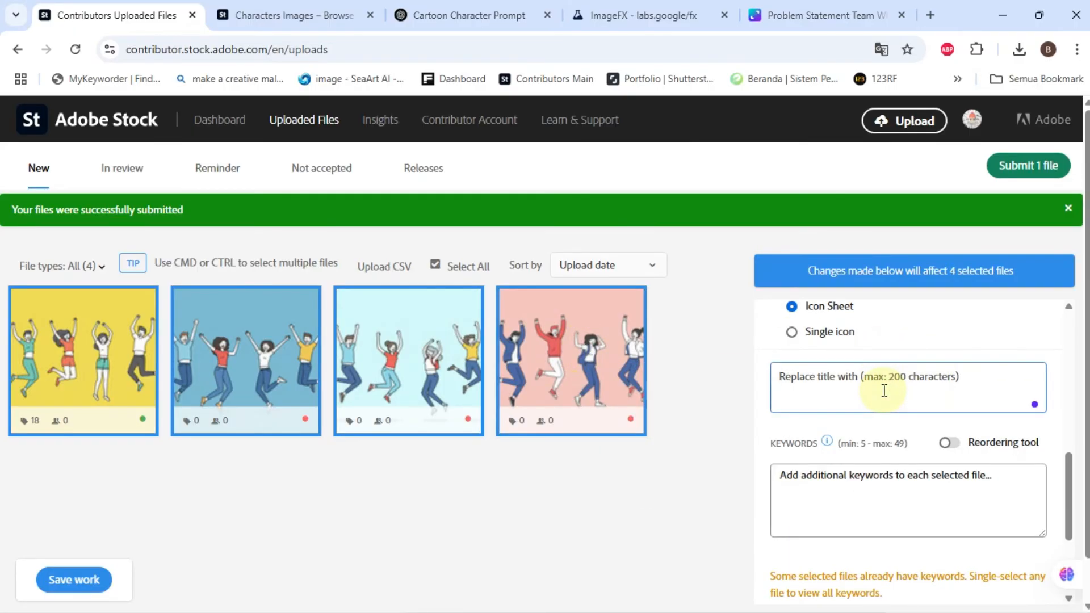
key(ctrl+v)
Copy the complete keyword list of the yellow-background file, from "evolution" to "girls".
scroll(863, 395, down, 3)
click(821, 350)
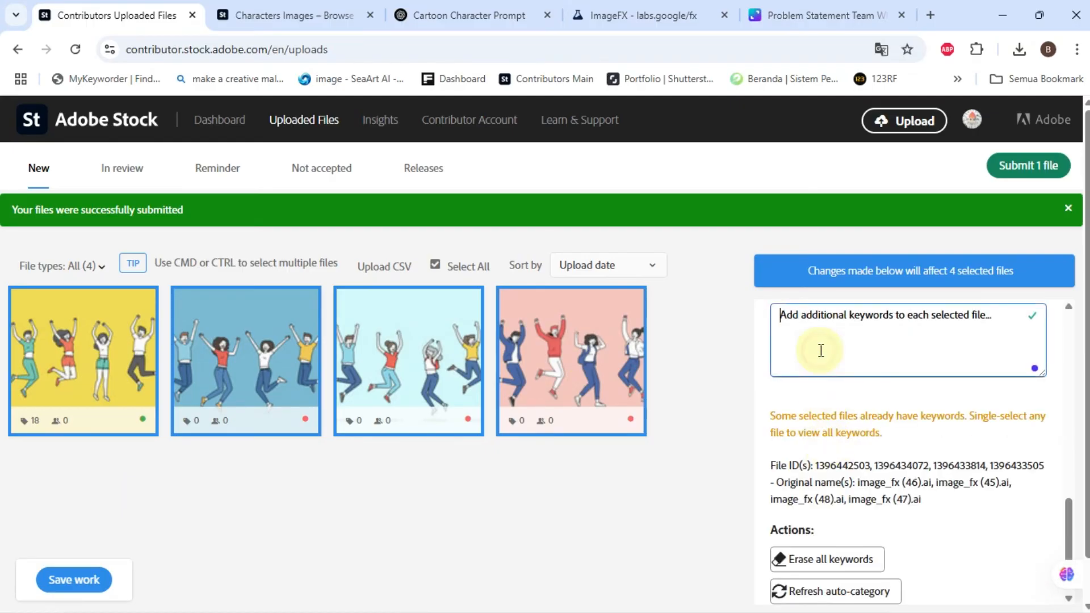
click(108, 355)
click(816, 380)
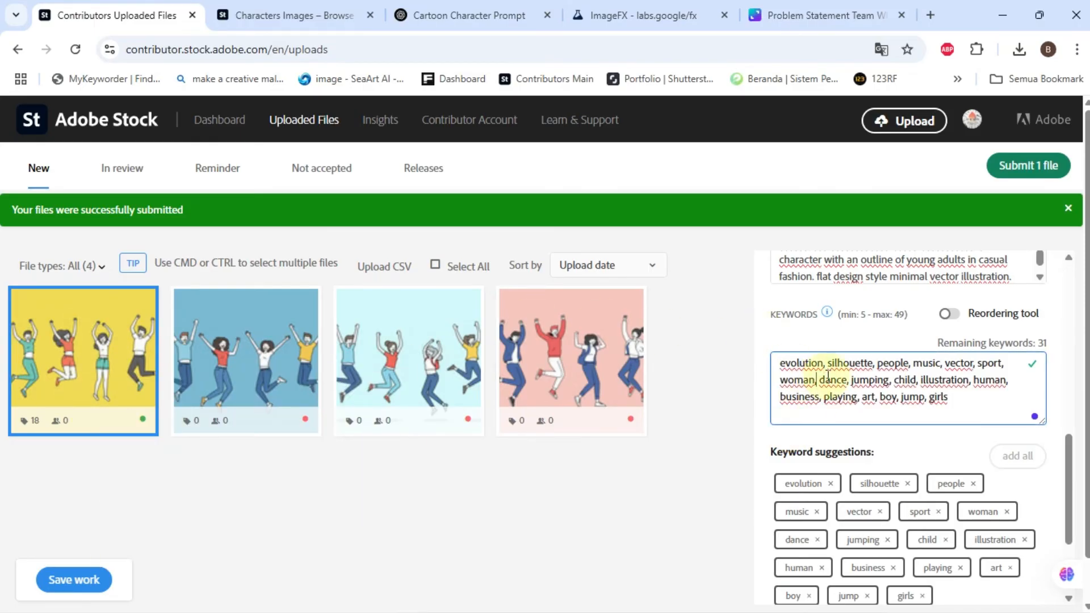
key(ctrl+a)
key(ctrl+c)
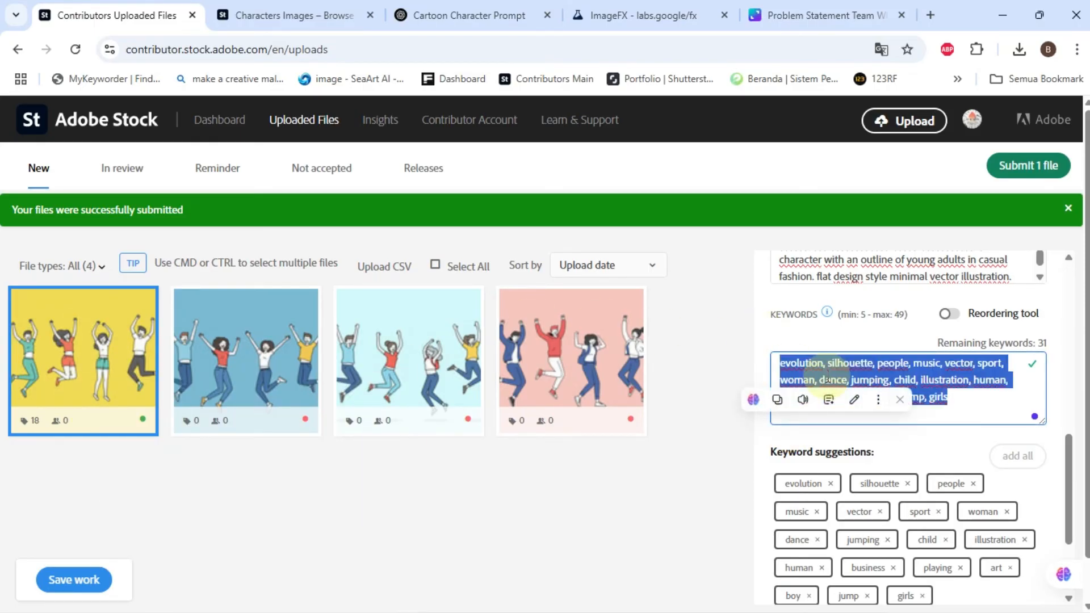
Reselect all four files and paste the copied keywords as additional keywords for each of them.
click(294, 519)
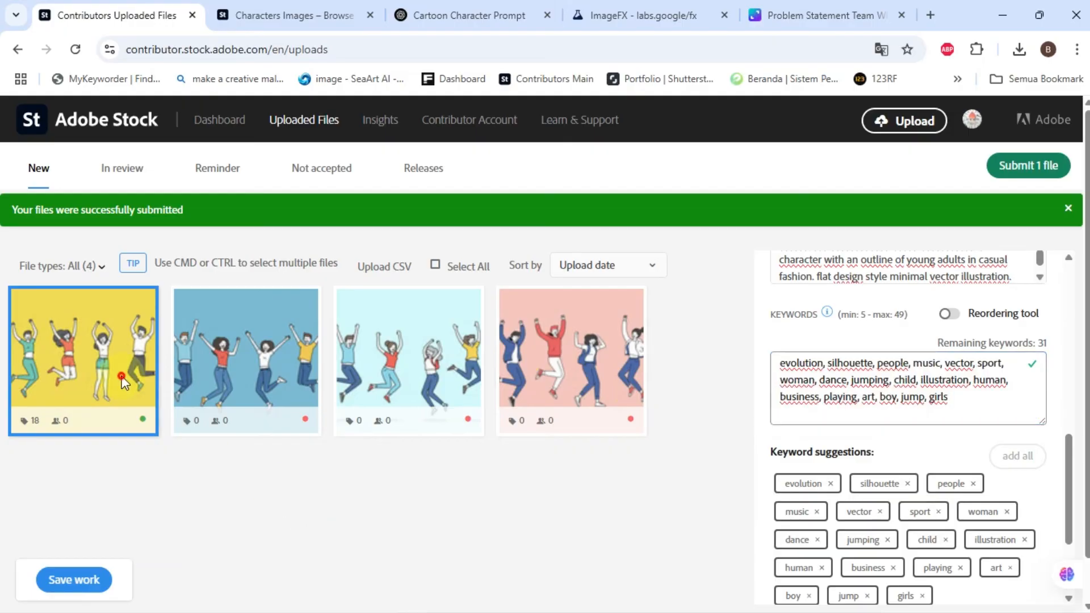
shift+click(584, 361)
scroll(867, 462, up, 2)
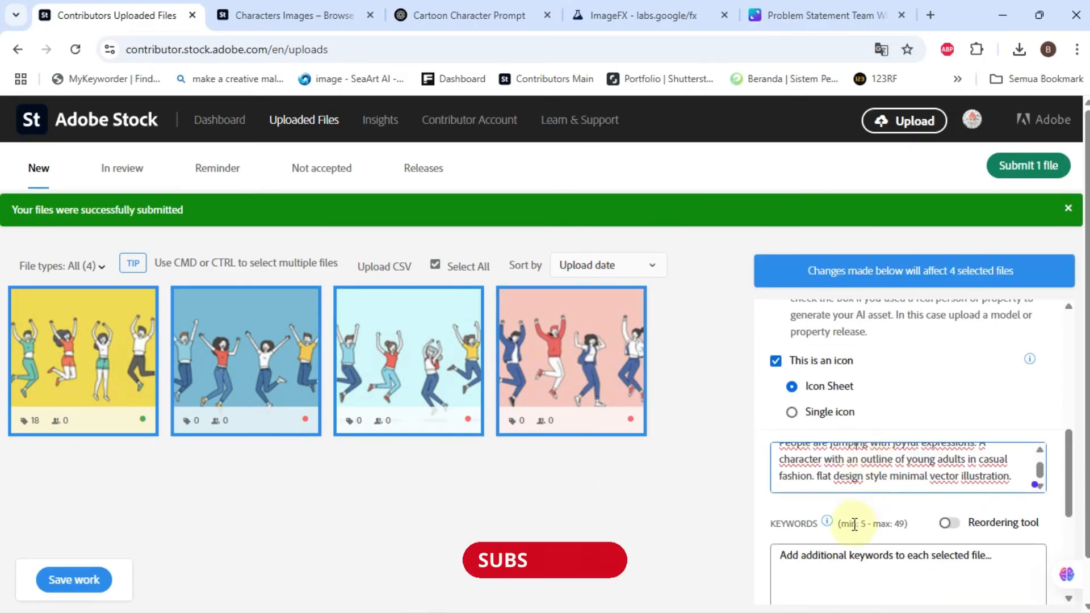
scroll(856, 523, down, 3)
click(829, 418)
key(ctrl+v)
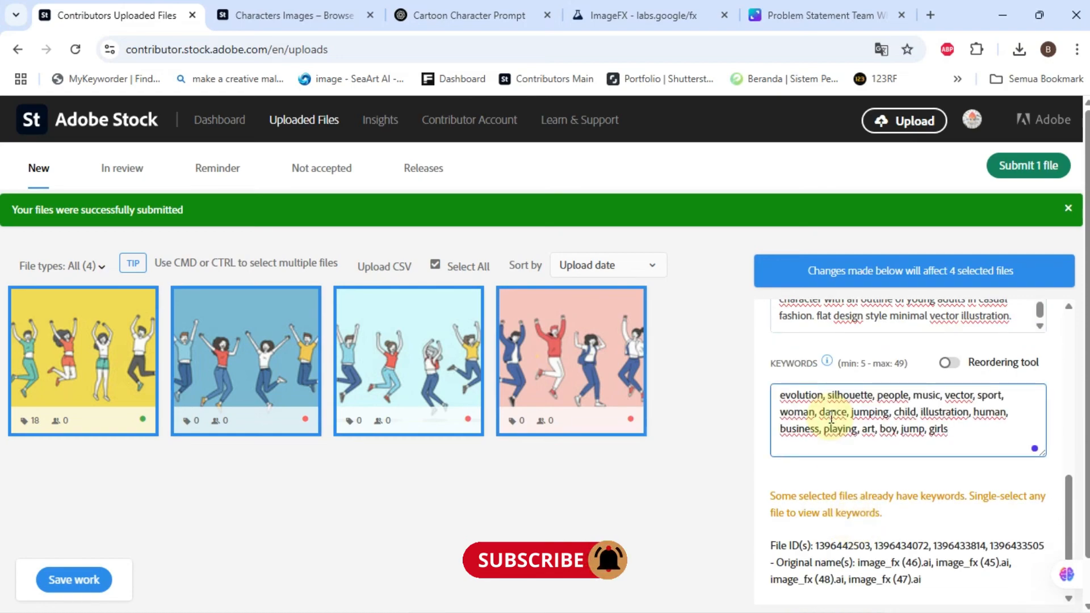
Review the shared submission details of the four selected files, from file type and category down to the keywords.
scroll(829, 409, up, 1)
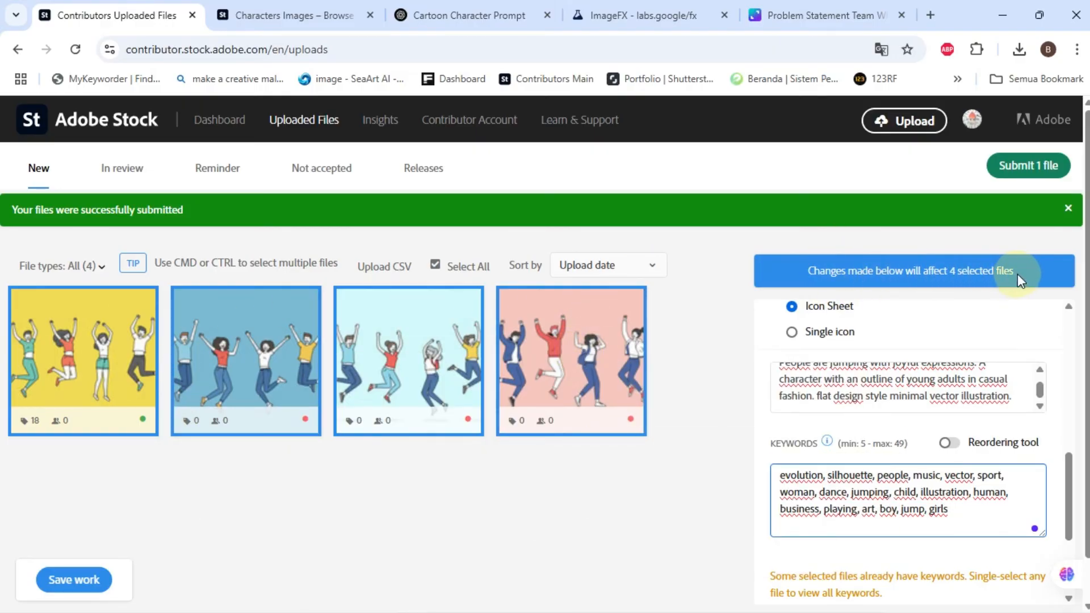
scroll(1018, 273, down, 5)
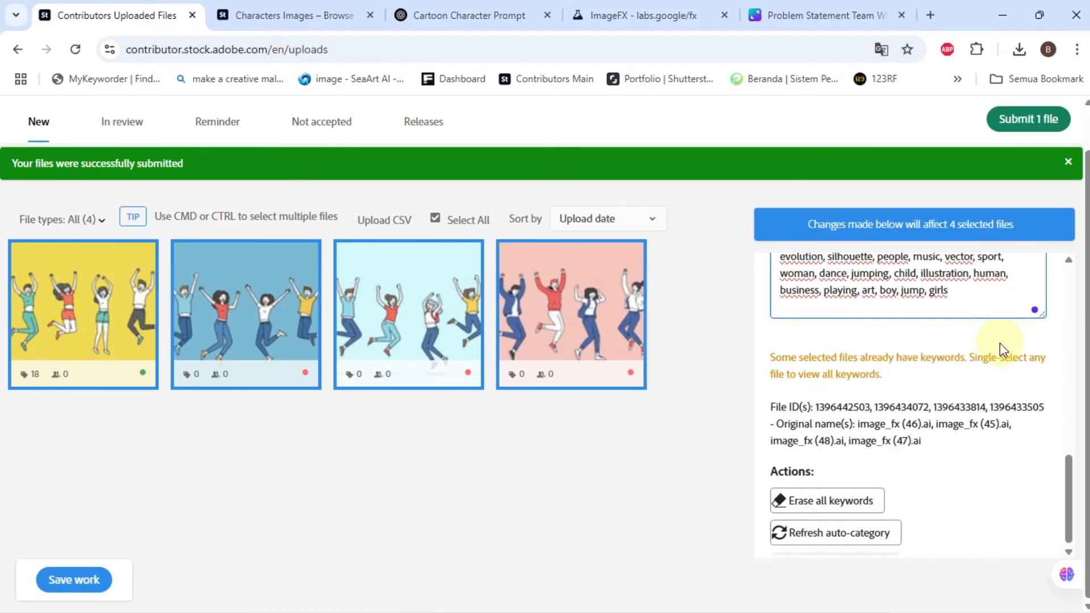
scroll(999, 342, up, 10)
scroll(949, 418, up, 2)
scroll(949, 418, down, 10)
scroll(937, 426, up, 5)
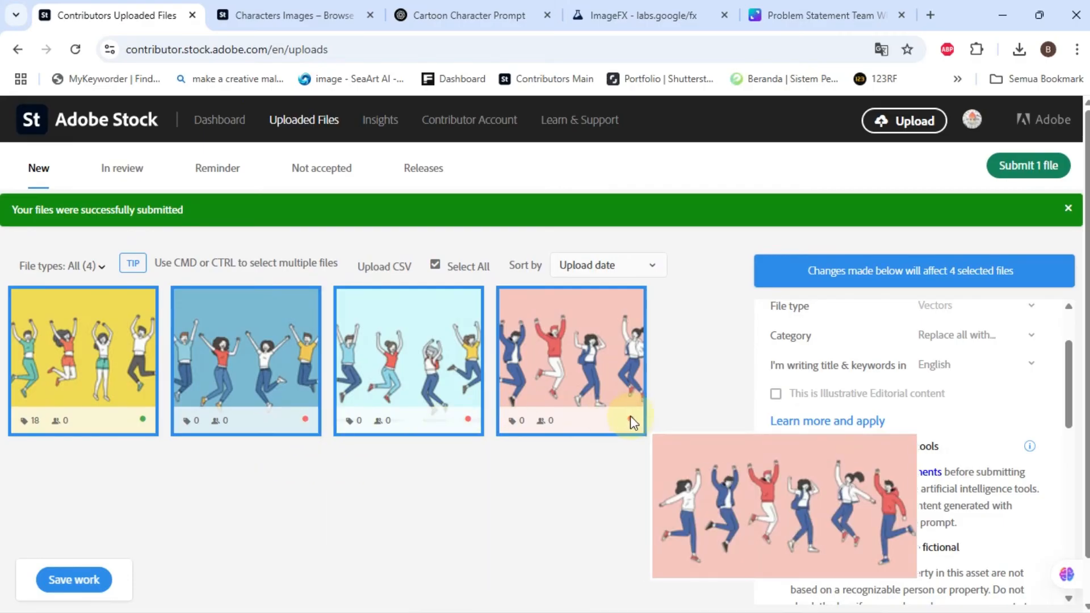
Go through the jumping-character files individually to check their category, AI declarations, keywords and ready-to-submit status.
mouse_move(245, 390)
click(224, 346)
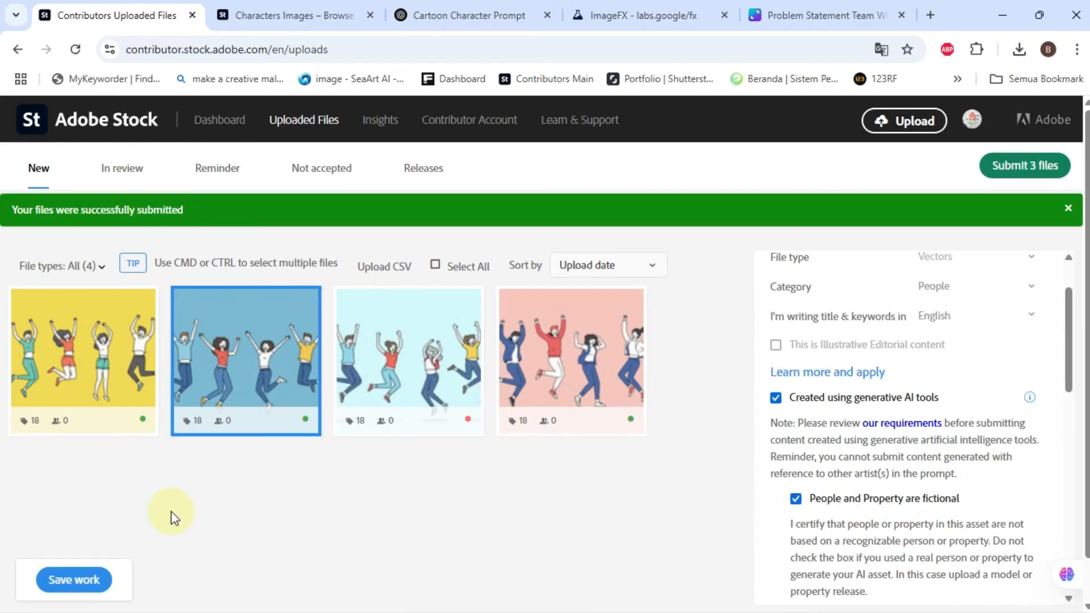
click(383, 360)
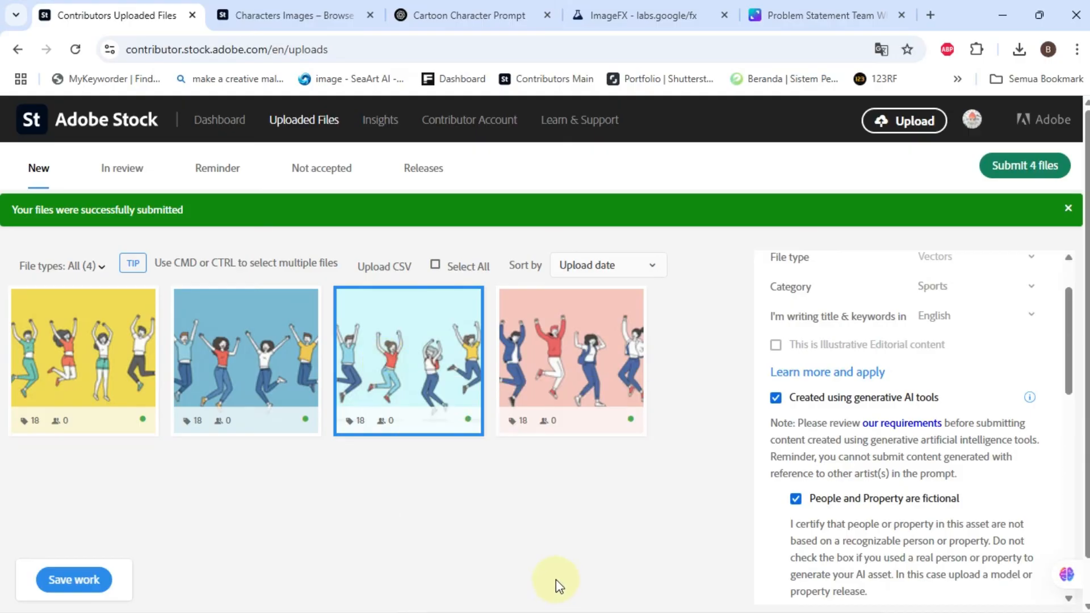
scroll(795, 505, down, 1)
scroll(835, 505, down, 6)
click(550, 315)
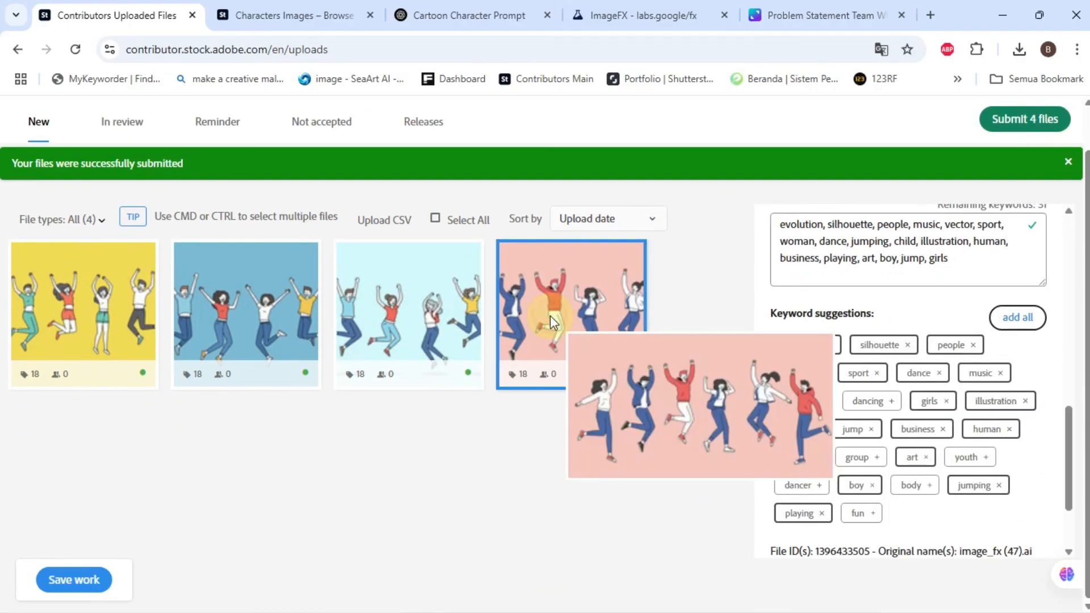
click(408, 316)
click(270, 316)
click(409, 340)
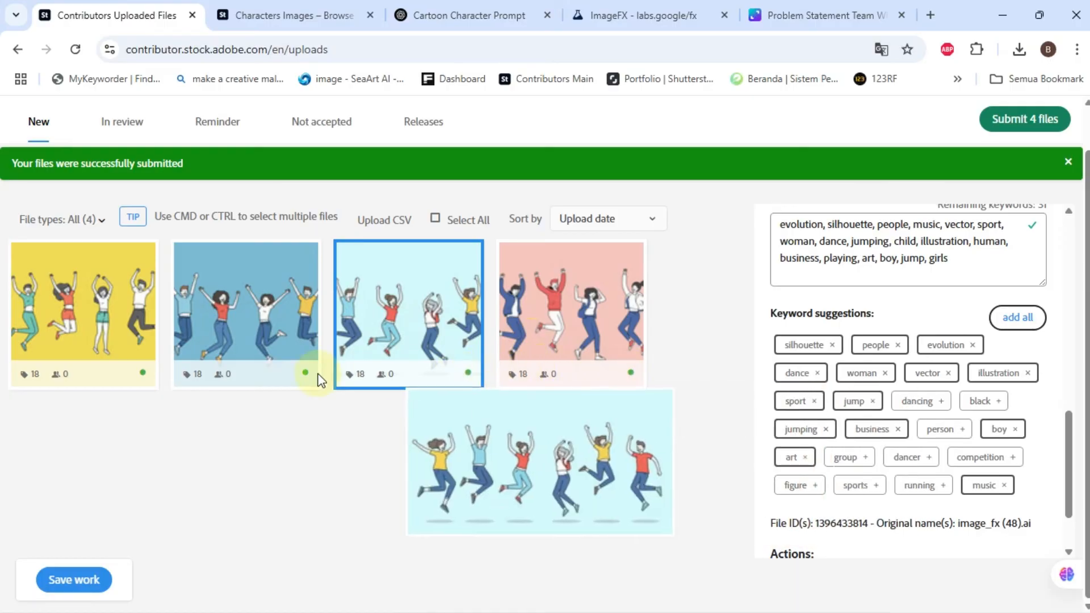
scroll(139, 389, up, 1)
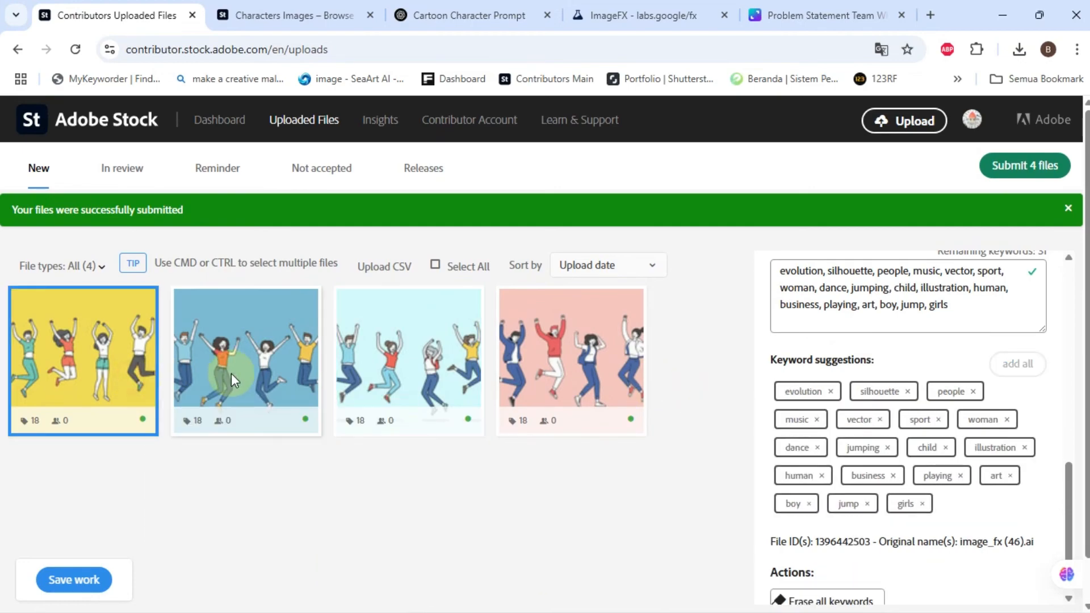
click(506, 376)
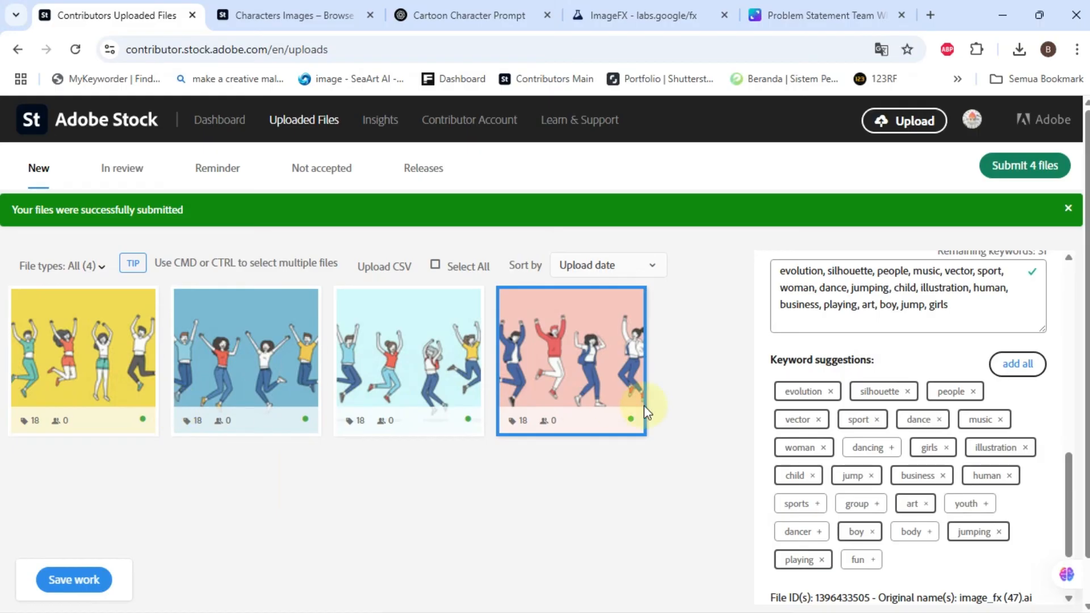
Submit all four jumping-character vectors for moderation and check them in the list of files in review.
click(1047, 171)
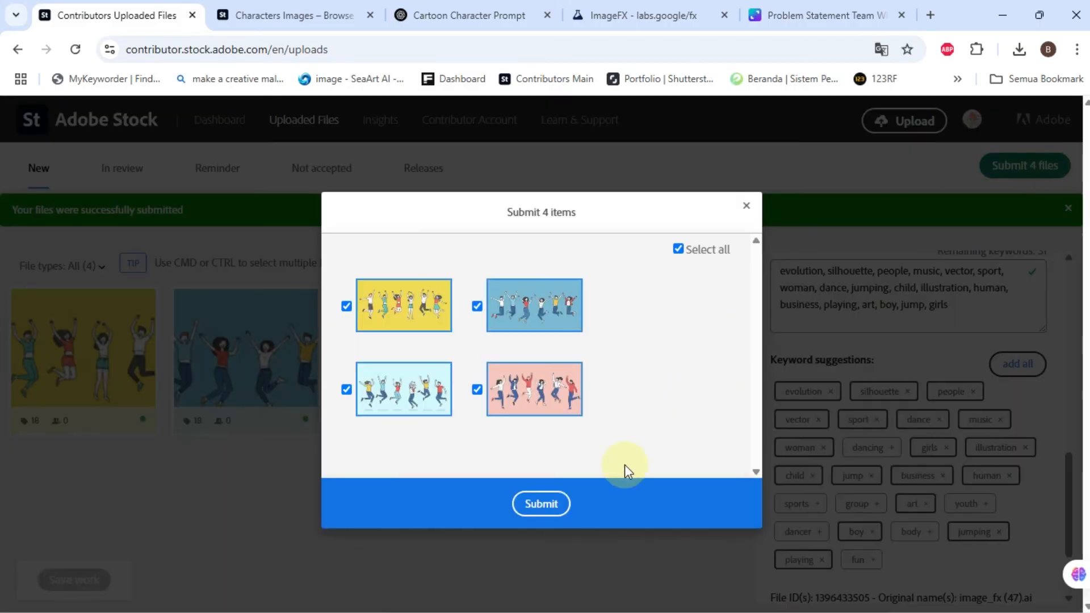
click(540, 502)
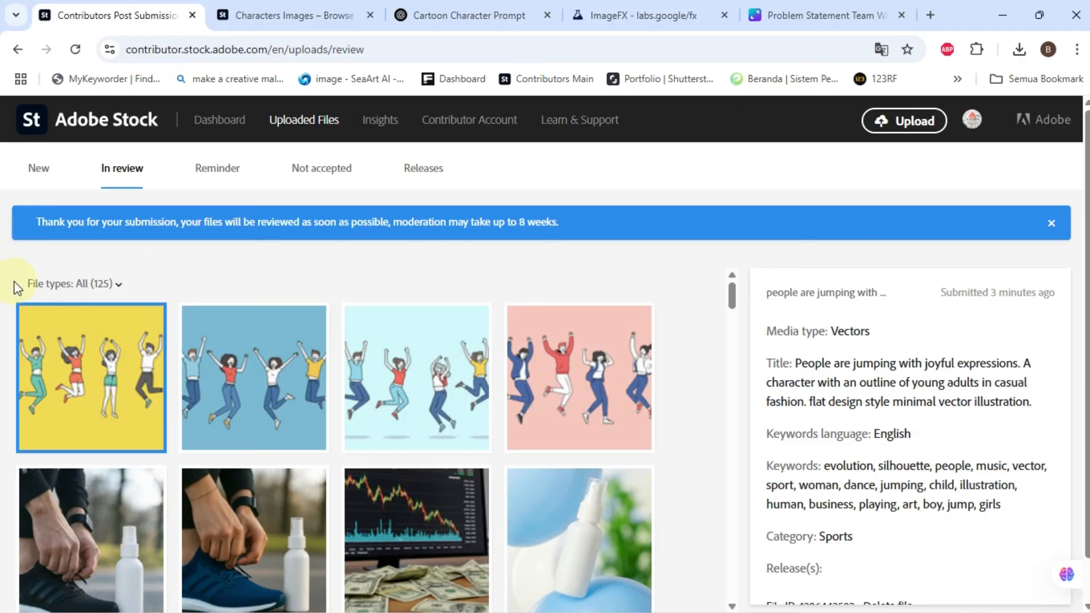
scroll(727, 403, down, 2)
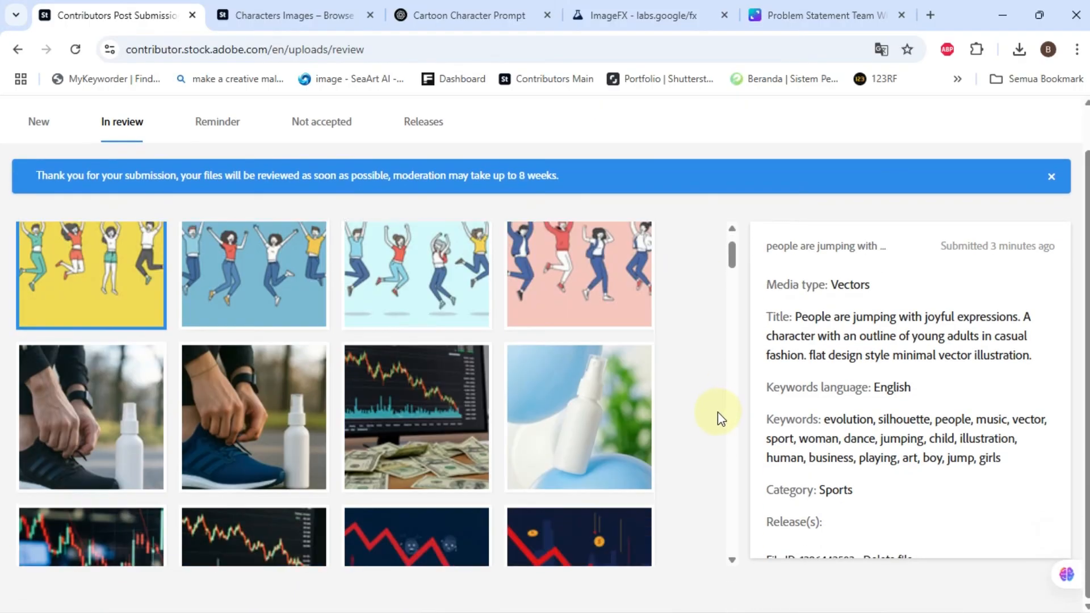
scroll(718, 420, up, 1)
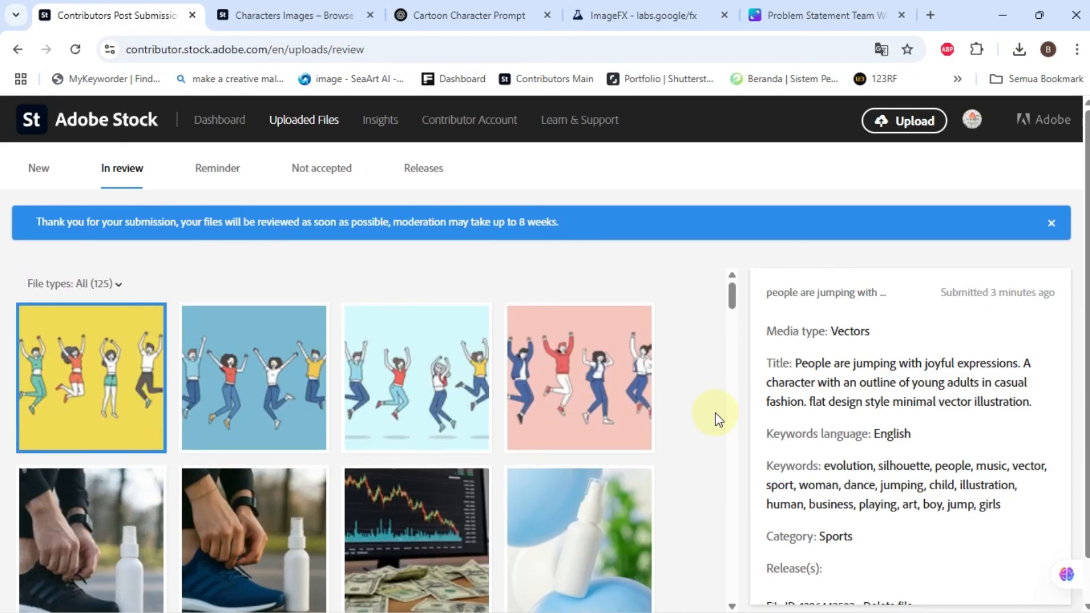
Go to the end of the in-review list's first page and show the details of the green jacket photo.
scroll(718, 418, down, 10)
drag(731, 394, 736, 597)
scroll(732, 579, down, 2)
click(576, 514)
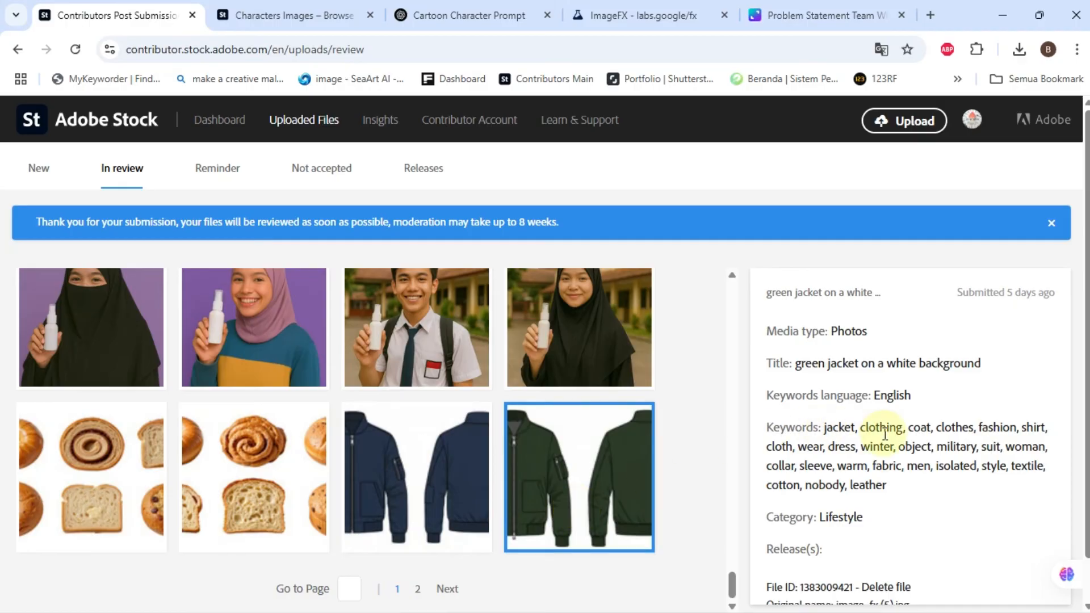
Compare the submission dates of the green jacket, blue jacket and bread photos at the end of the in-review page.
scroll(884, 433, down, 1)
drag(1009, 245, 1059, 246)
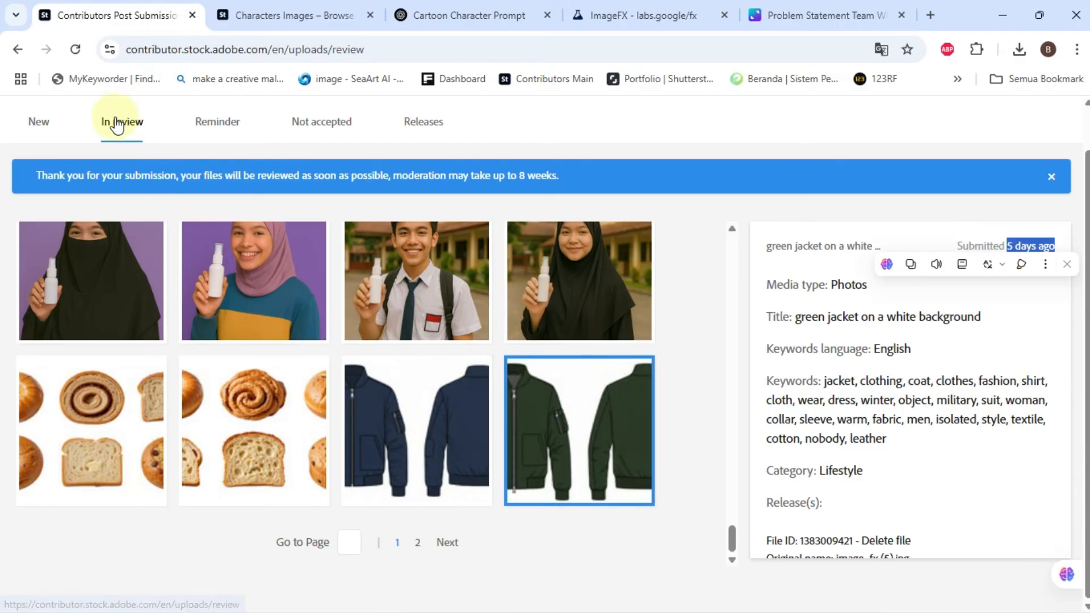
click(428, 426)
click(300, 440)
click(628, 431)
click(291, 445)
drag(1056, 245, 968, 246)
Go back through the in-review files to the jumping-character vectors at the start of the list and clear the text selection.
scroll(245, 308, up, 15)
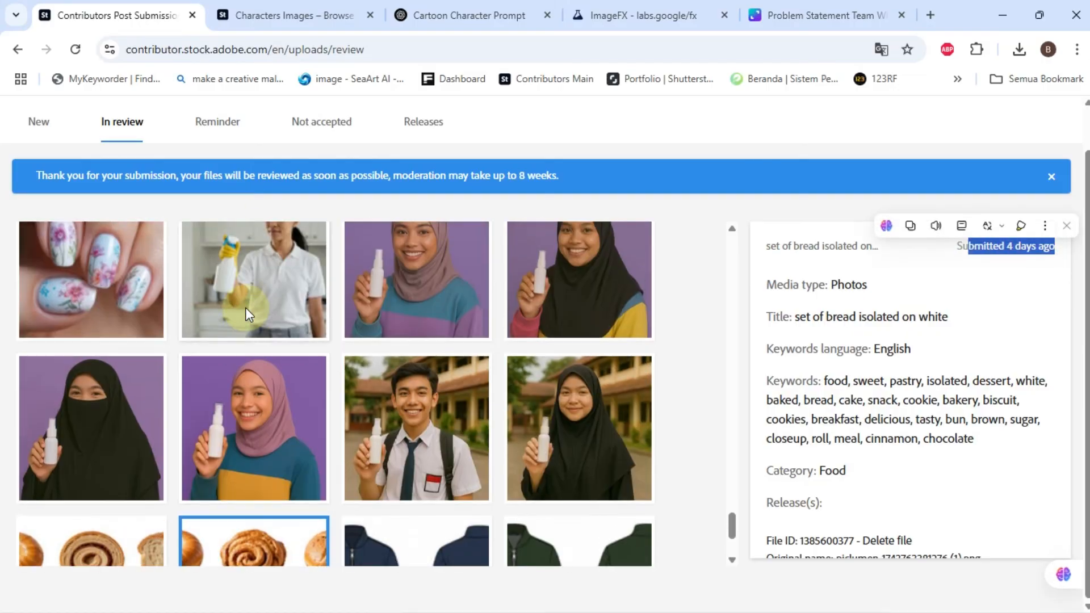
scroll(245, 308, up, 20)
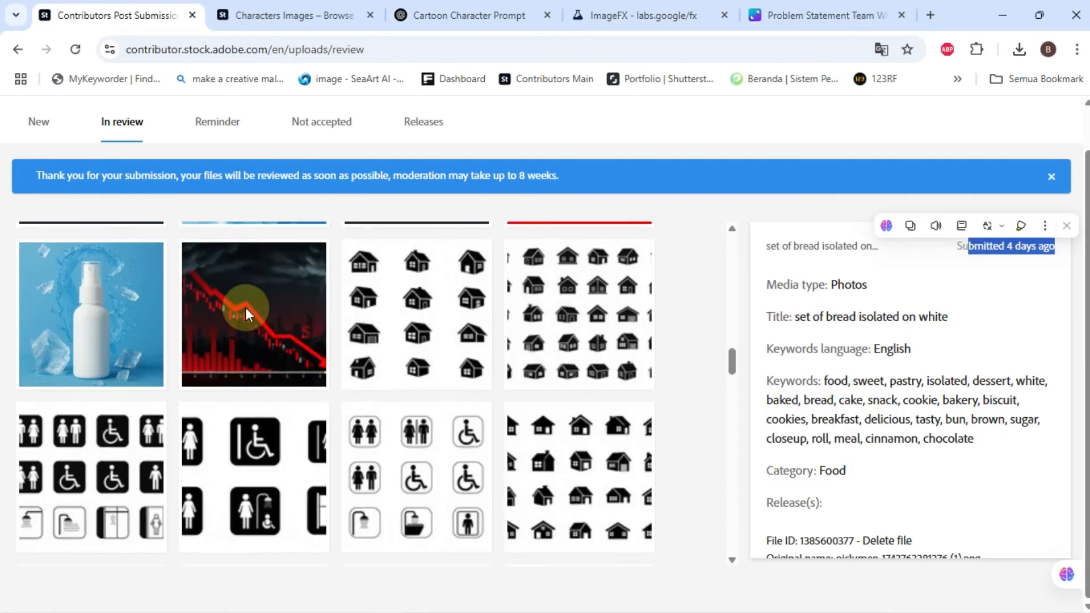
scroll(245, 308, up, 10)
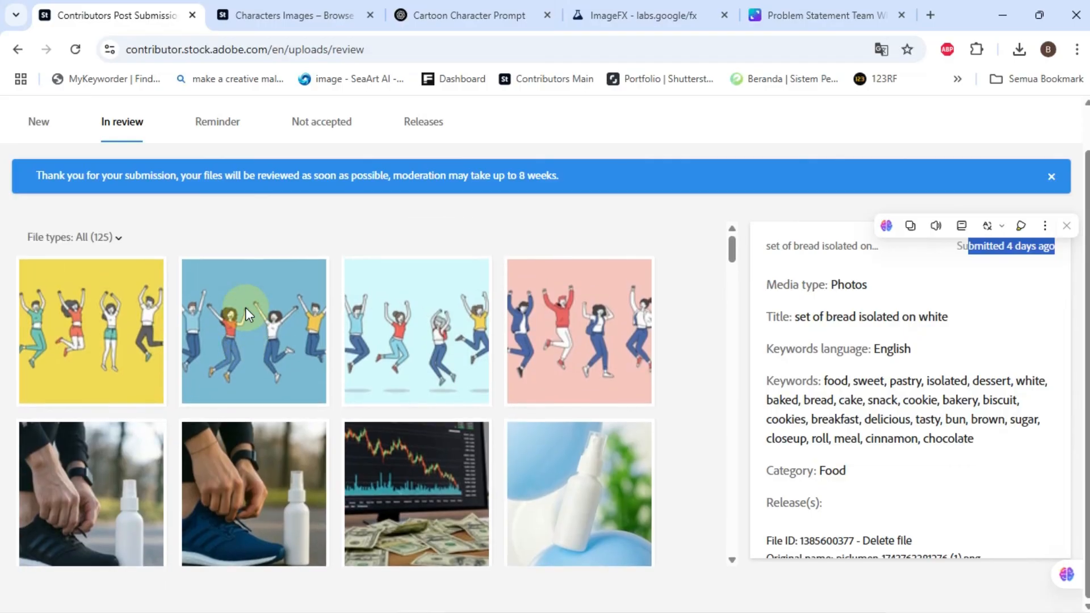
click(698, 322)
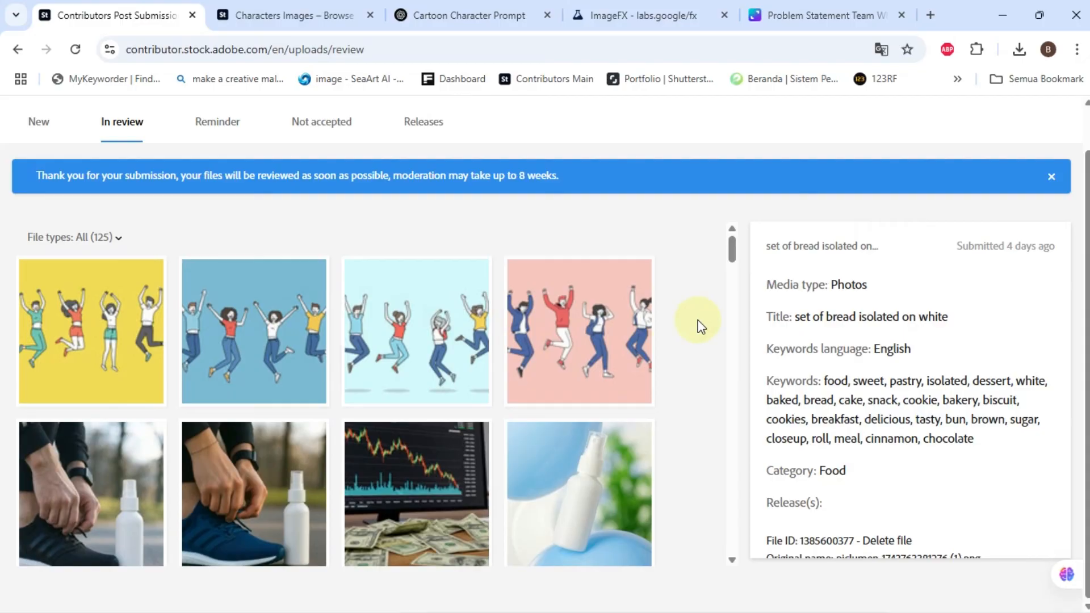
Look through the files that were not accepted, and return to the list of files in review.
click(343, 121)
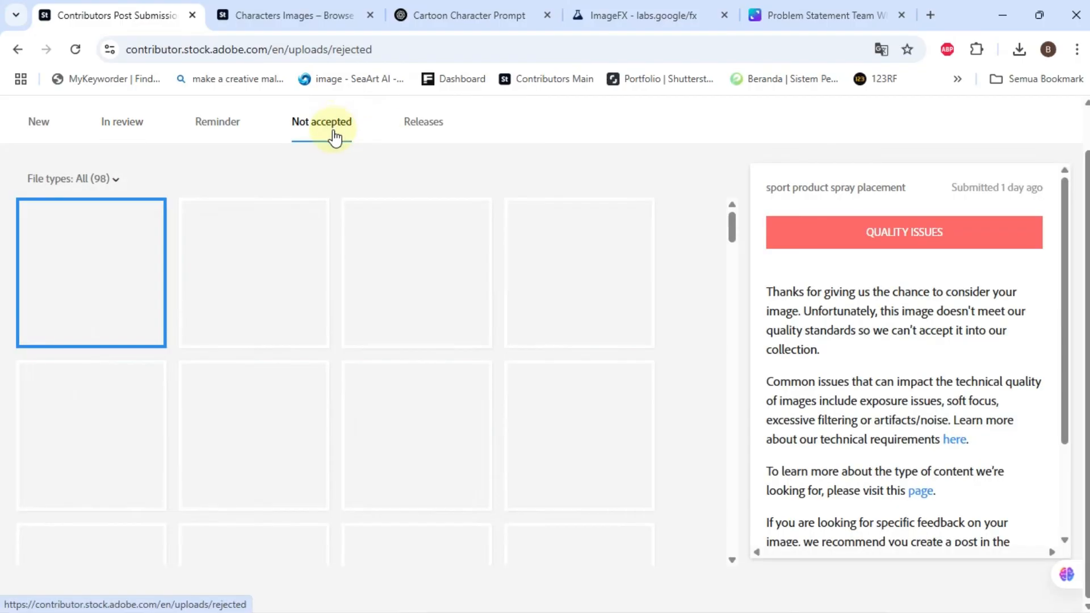
scroll(681, 426, down, 10)
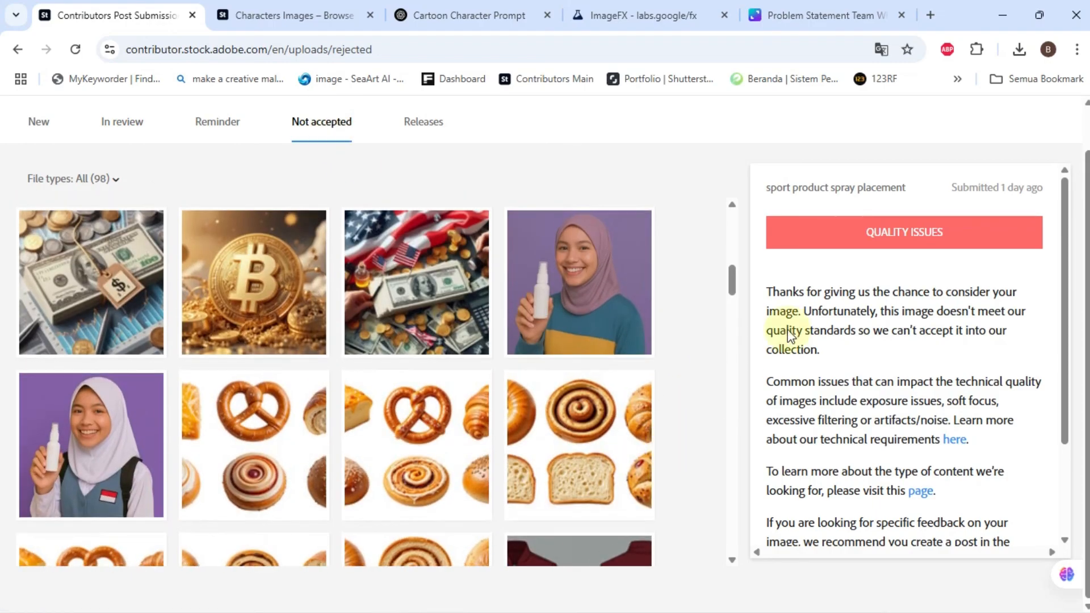
scroll(698, 431, down, 15)
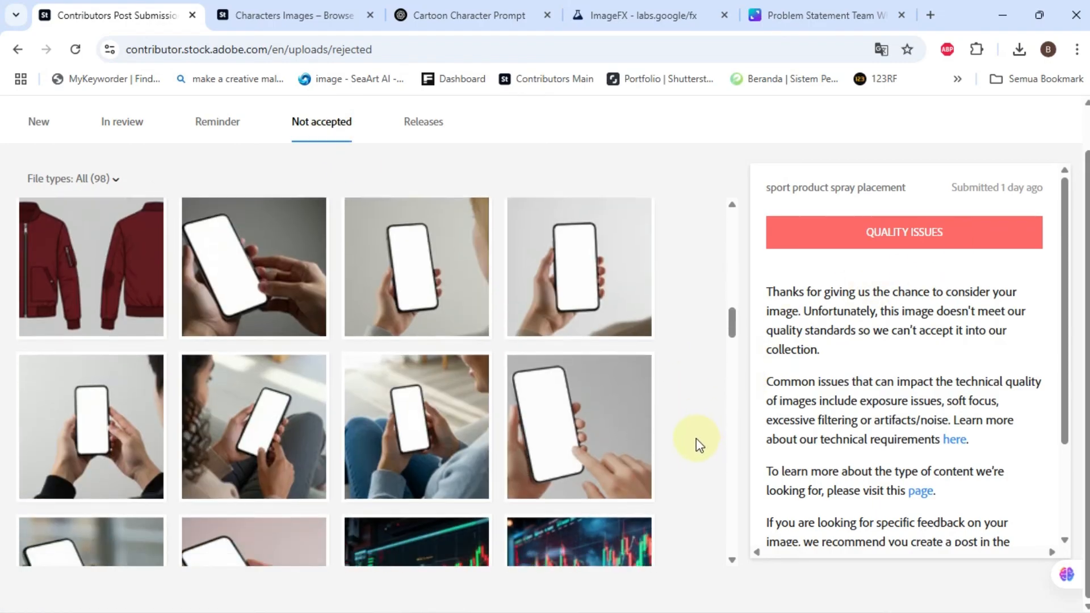
scroll(695, 446, down, 10)
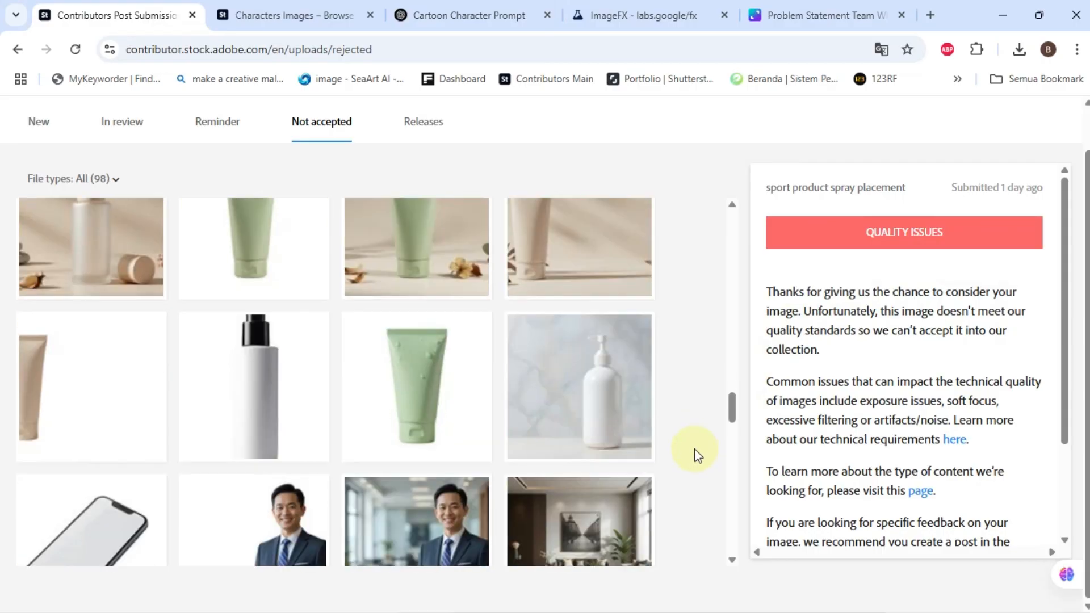
scroll(698, 451, up, 8)
scroll(714, 457, up, 8)
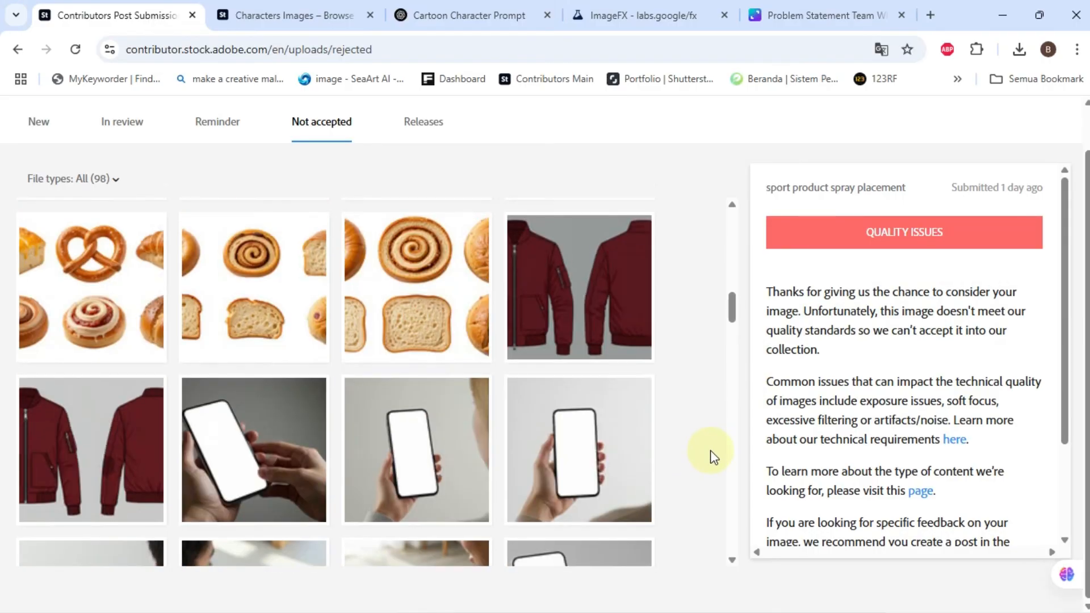
scroll(713, 456, up, 10)
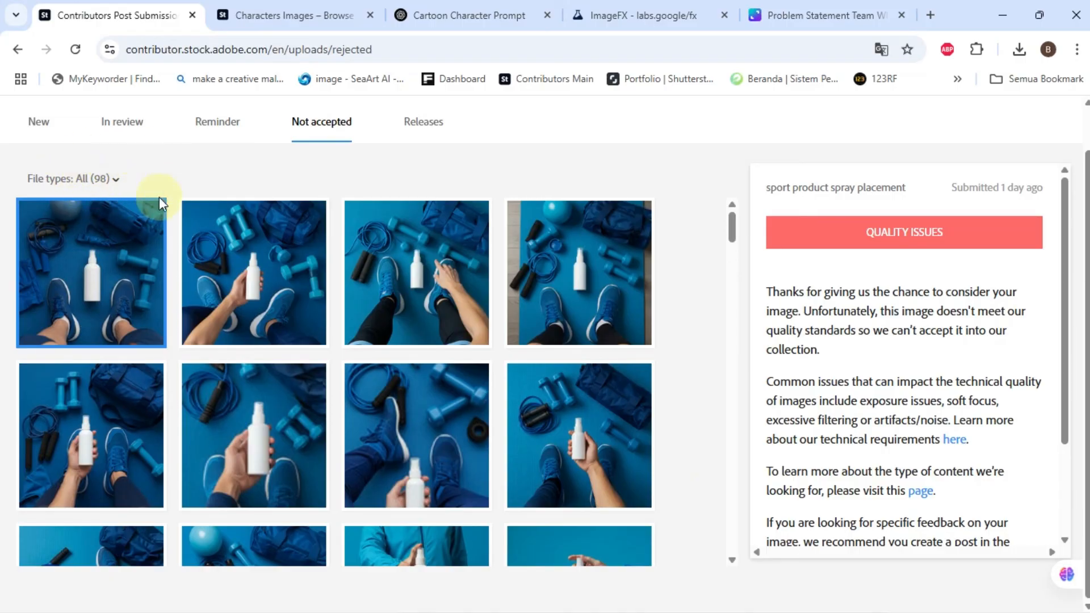
scroll(417, 342, up, 1)
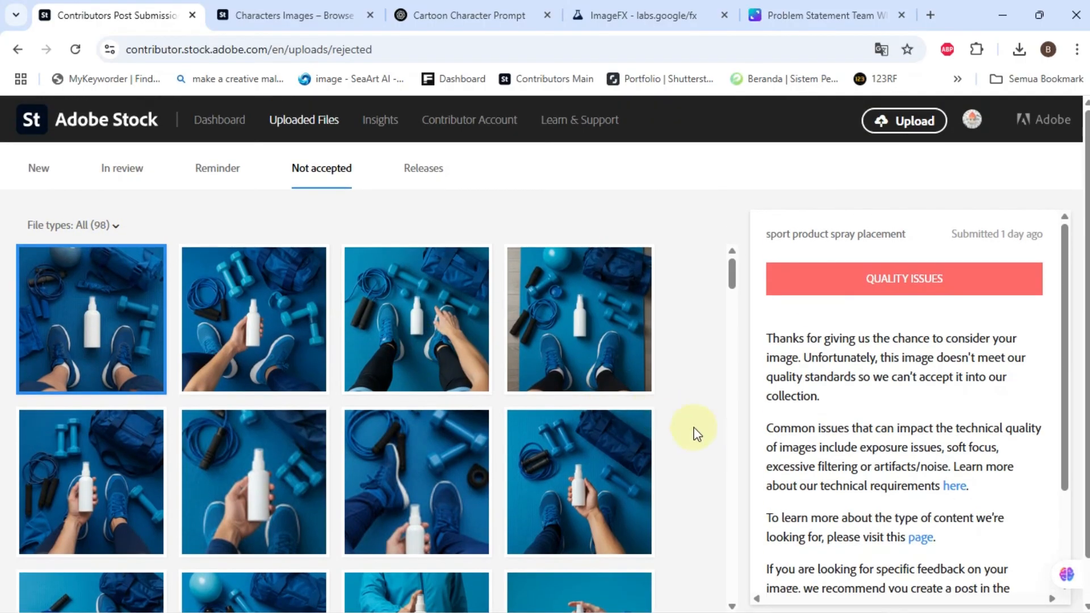
scroll(678, 427, down, 8)
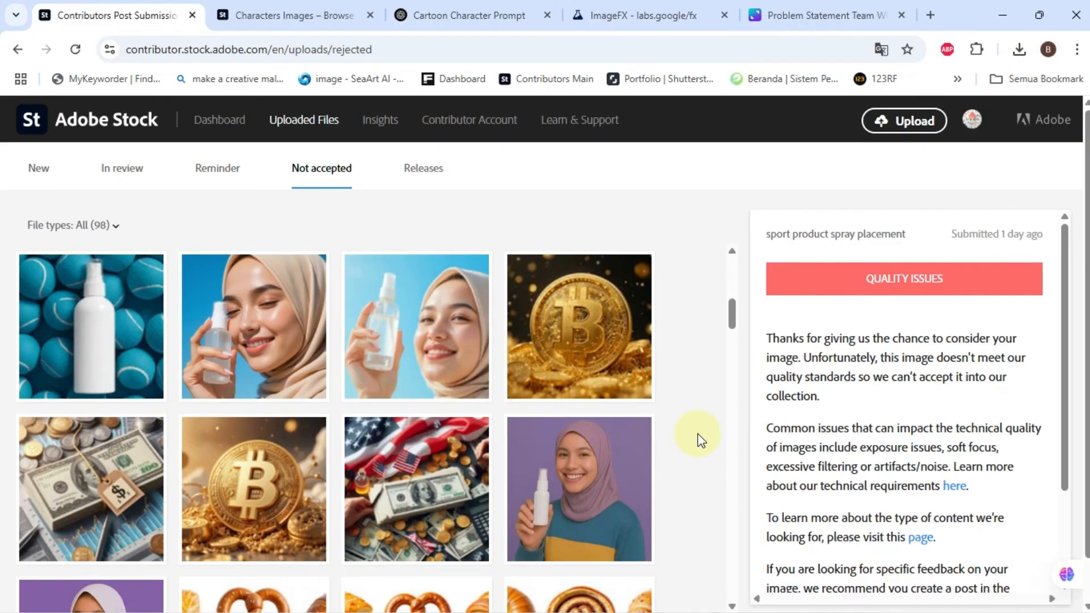
scroll(701, 440, up, 8)
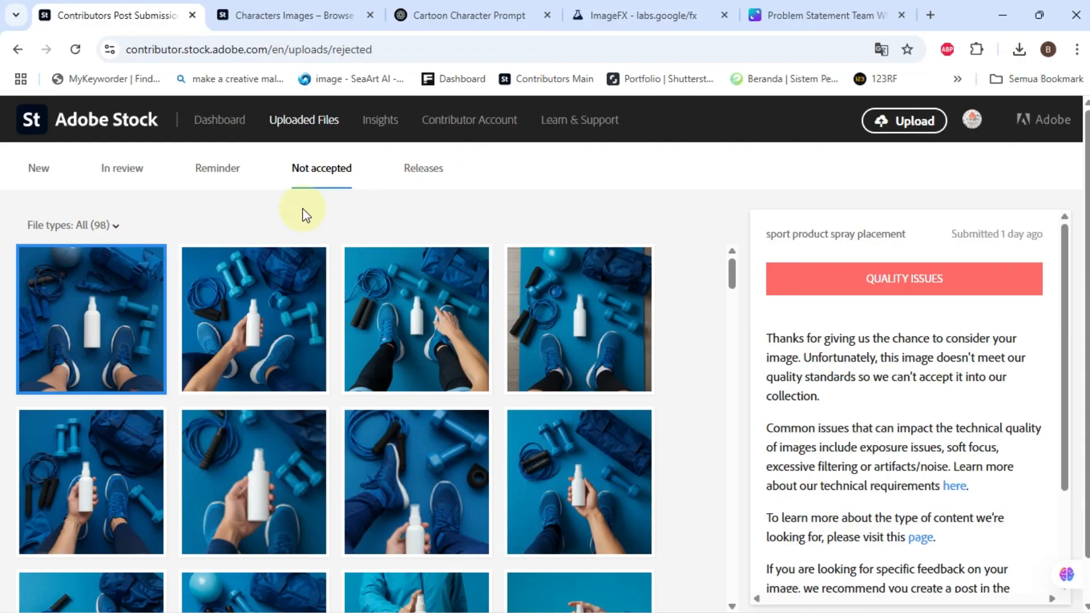
click(122, 184)
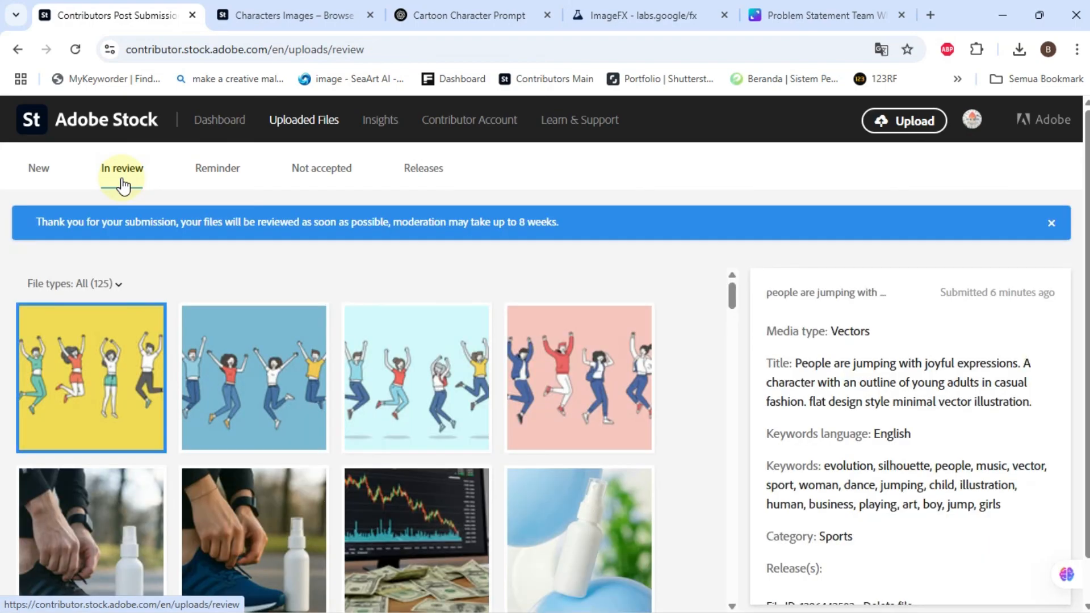